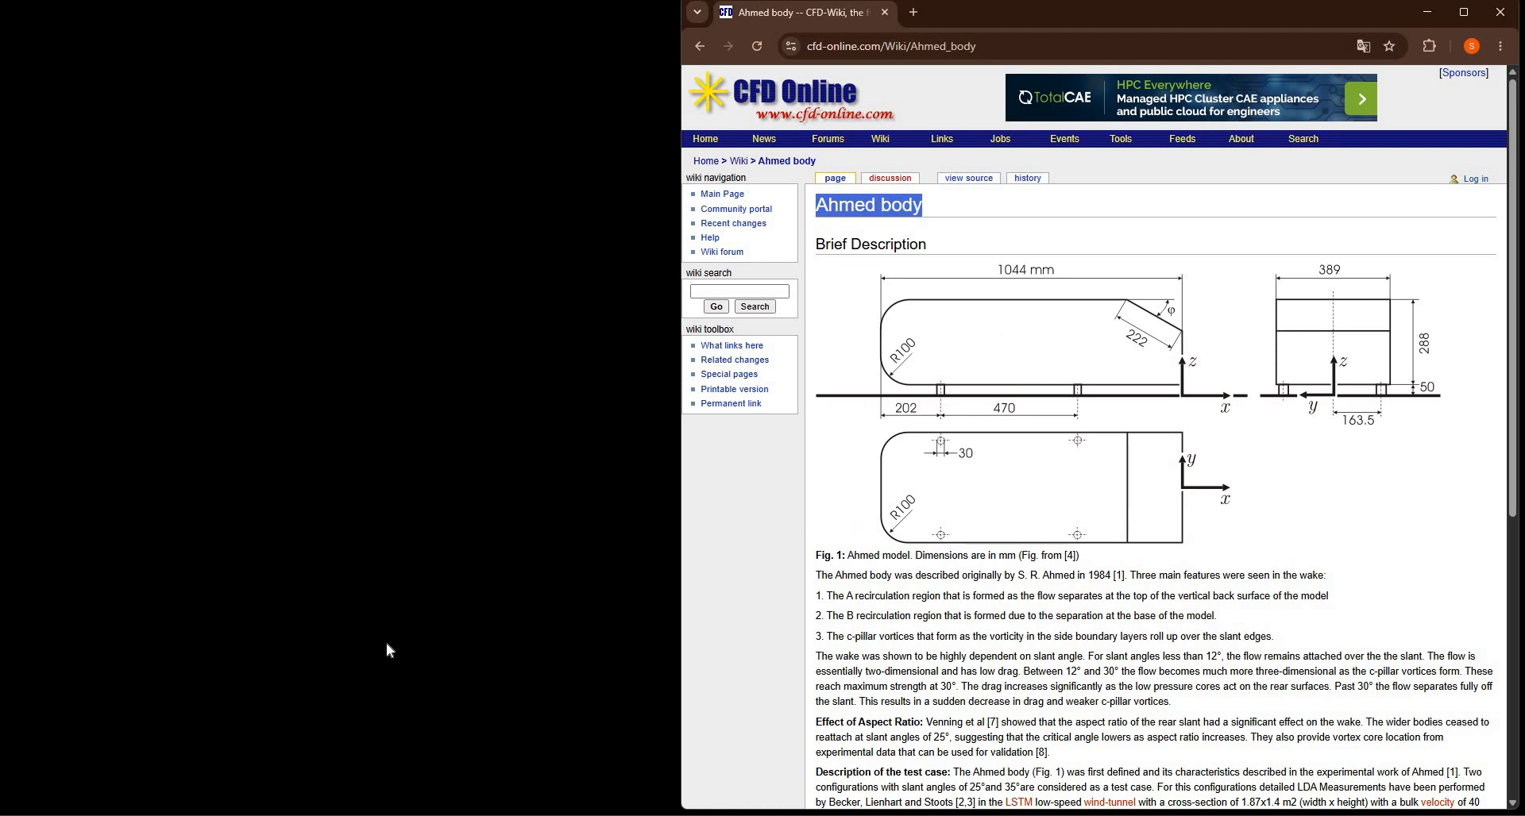
- Switch to Prefoam and create a box primitive with width 1044, depth 389 and height 288
key(alt+Tab)
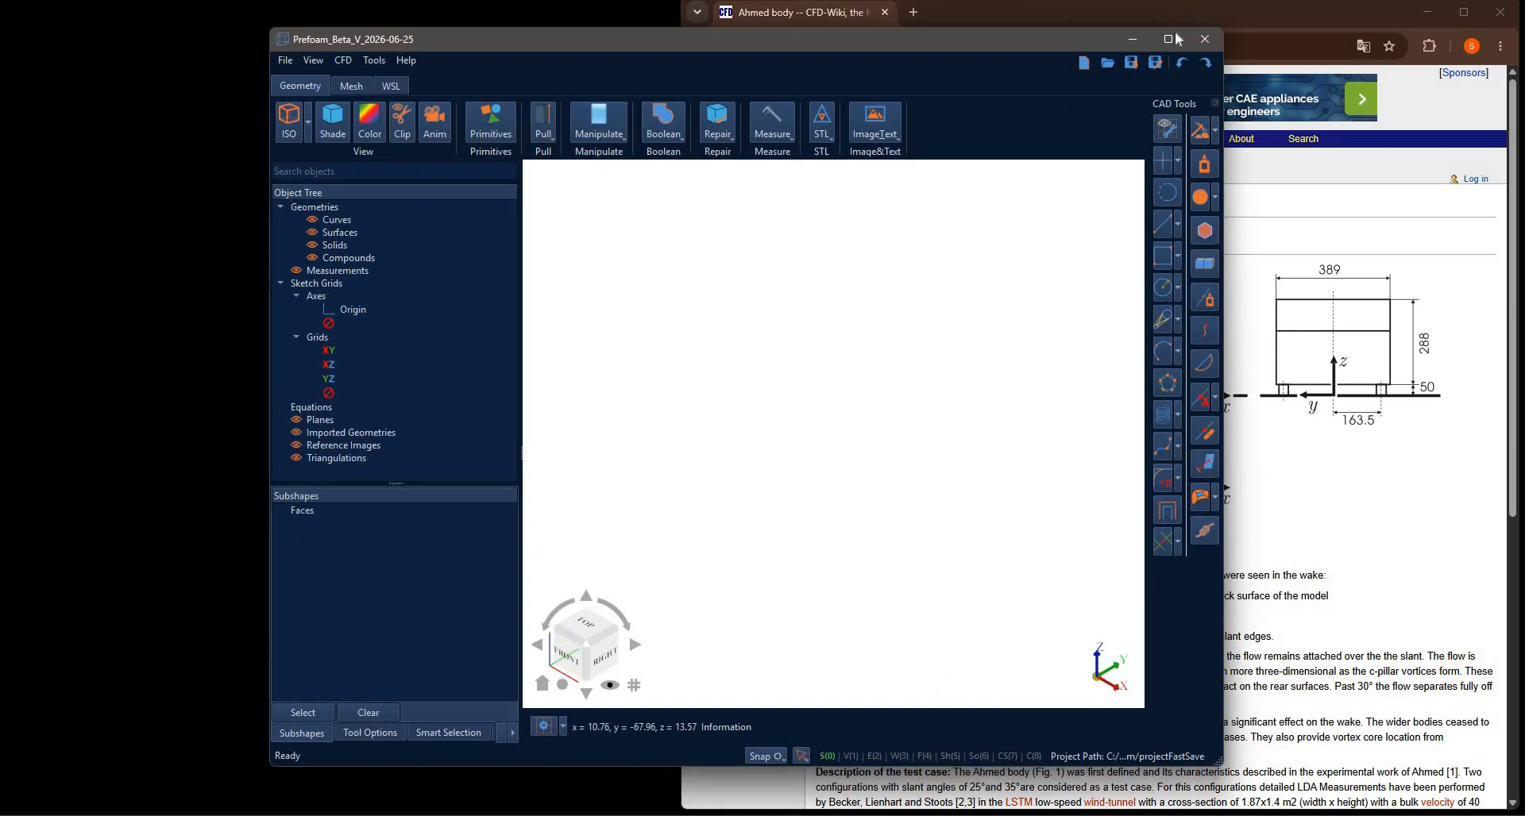
key(super+Up)
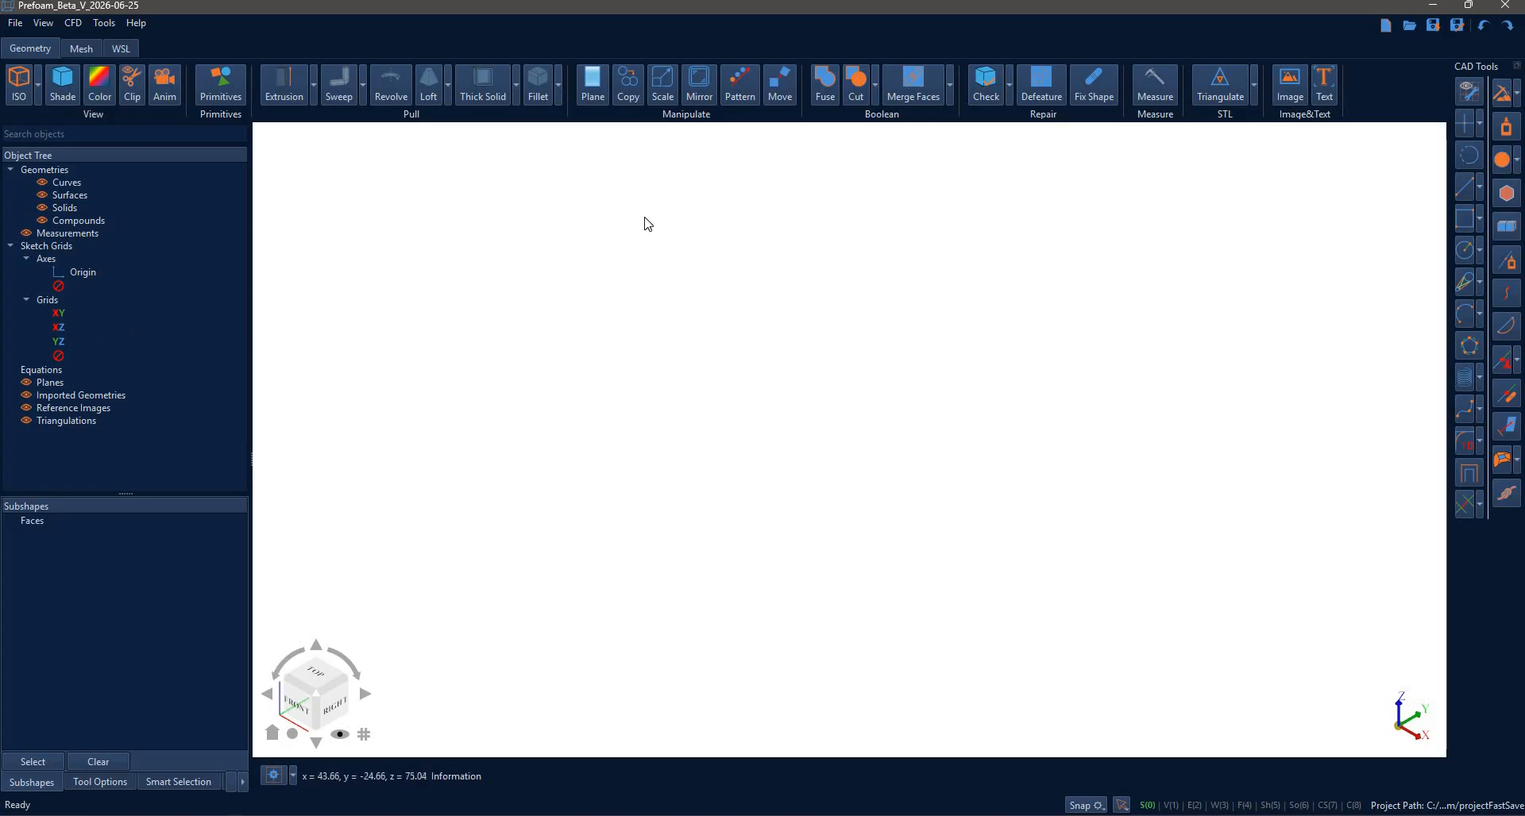
click(221, 83)
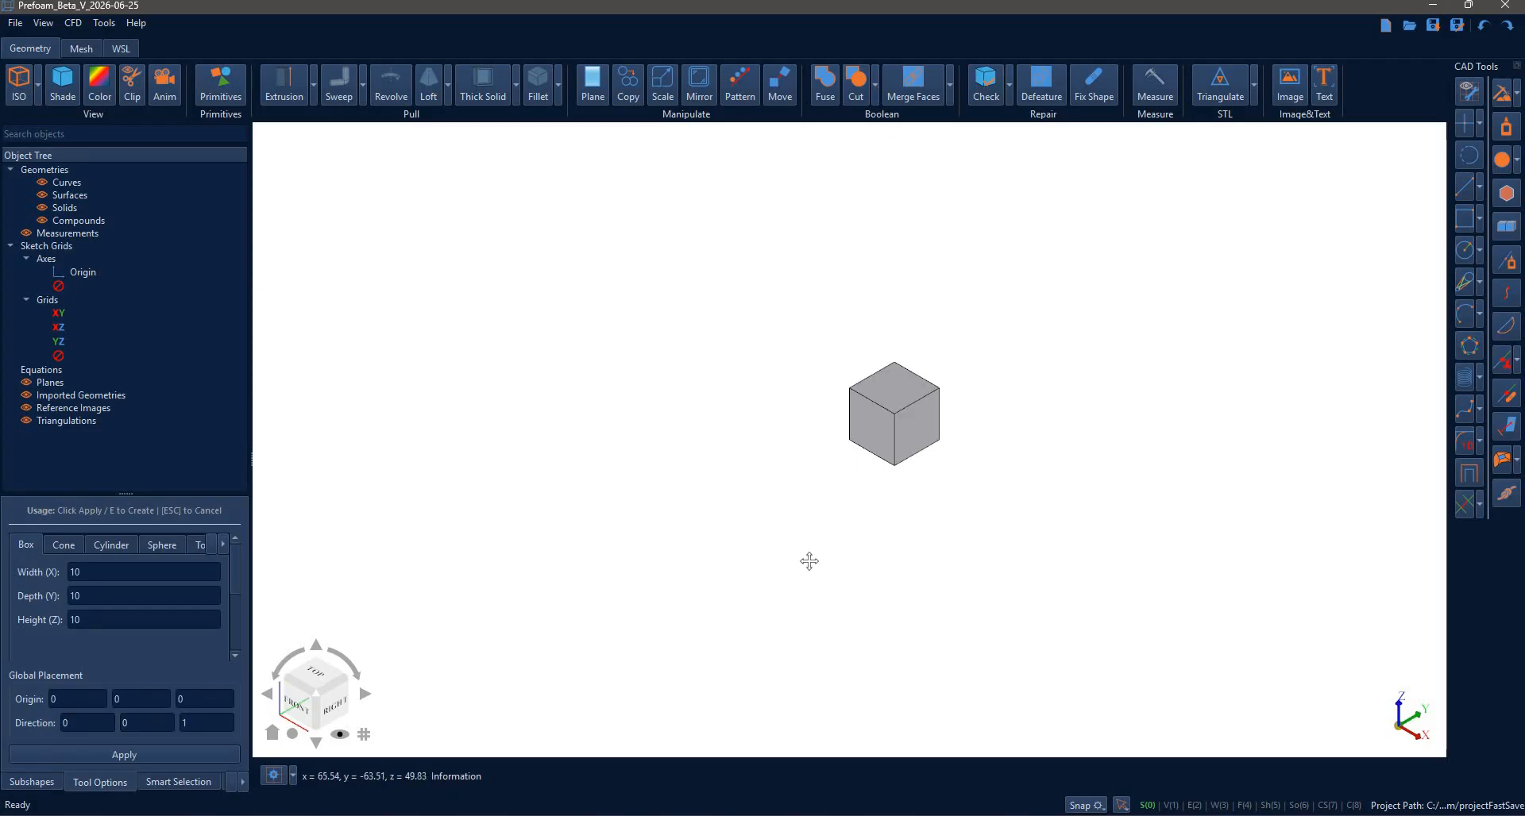
double_click(116, 573)
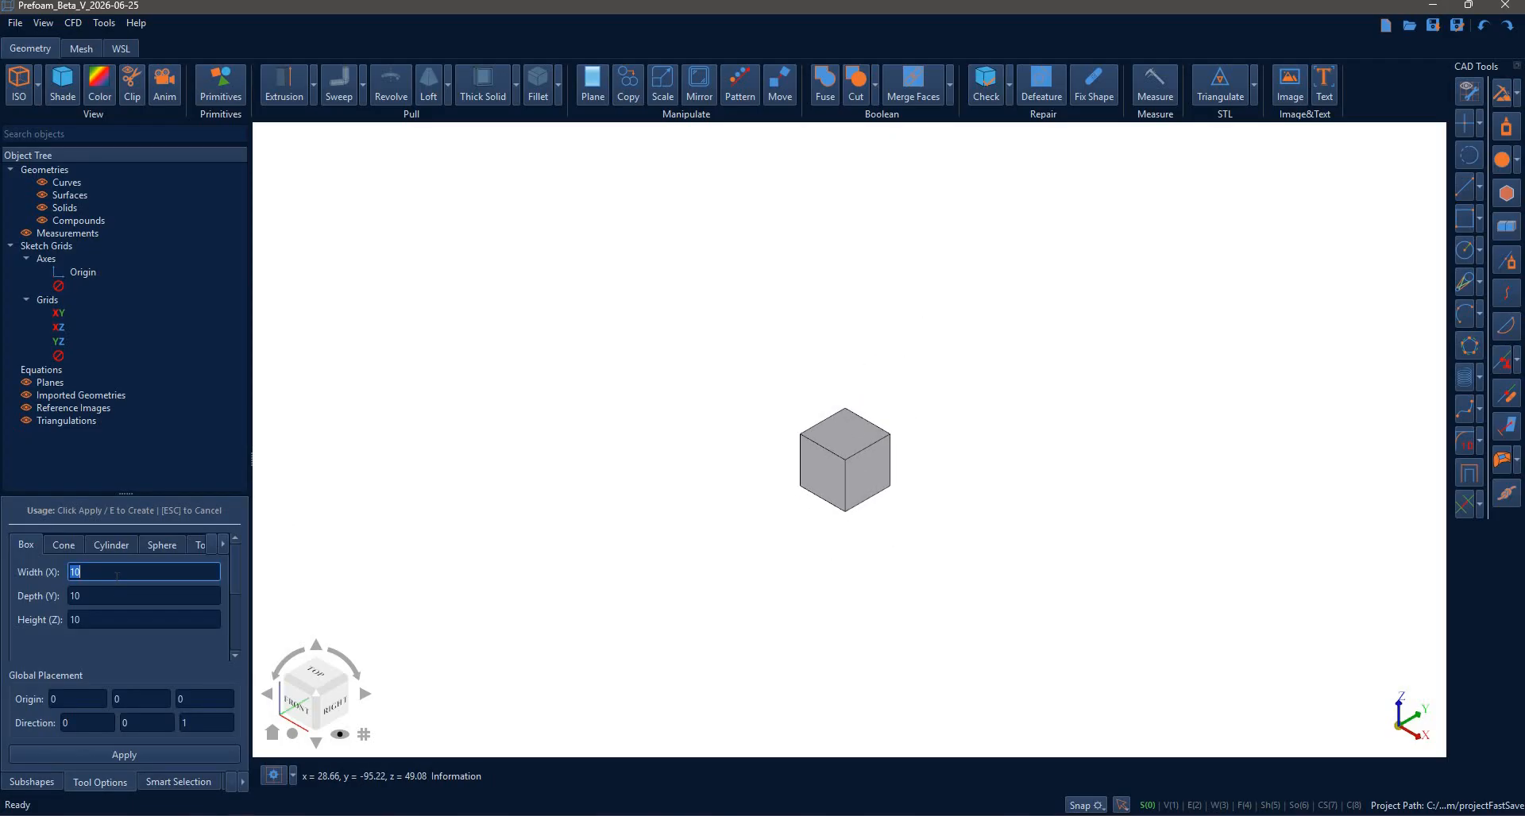
text(1044)
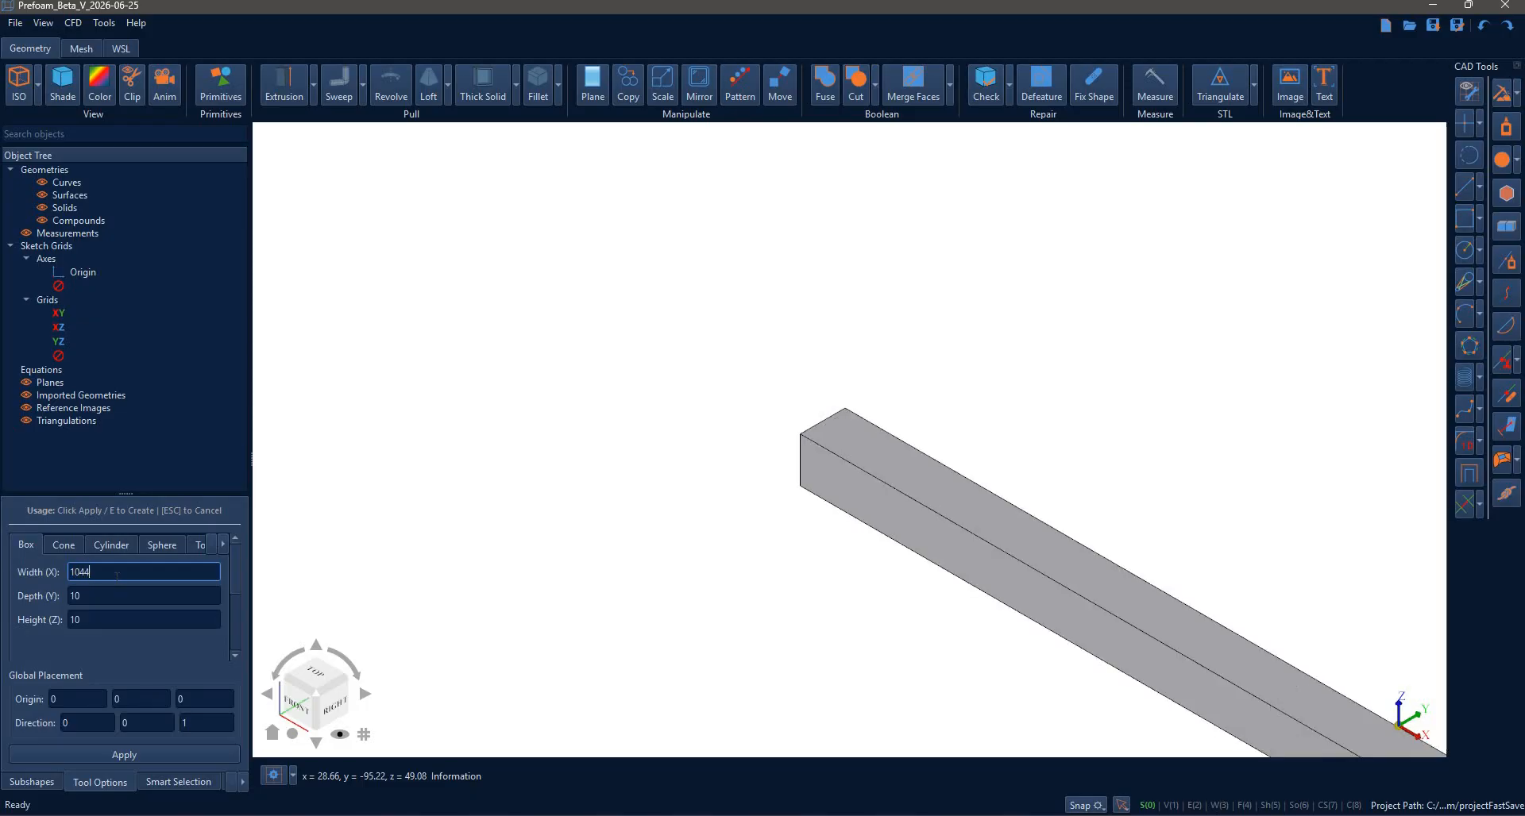
key(Tab)
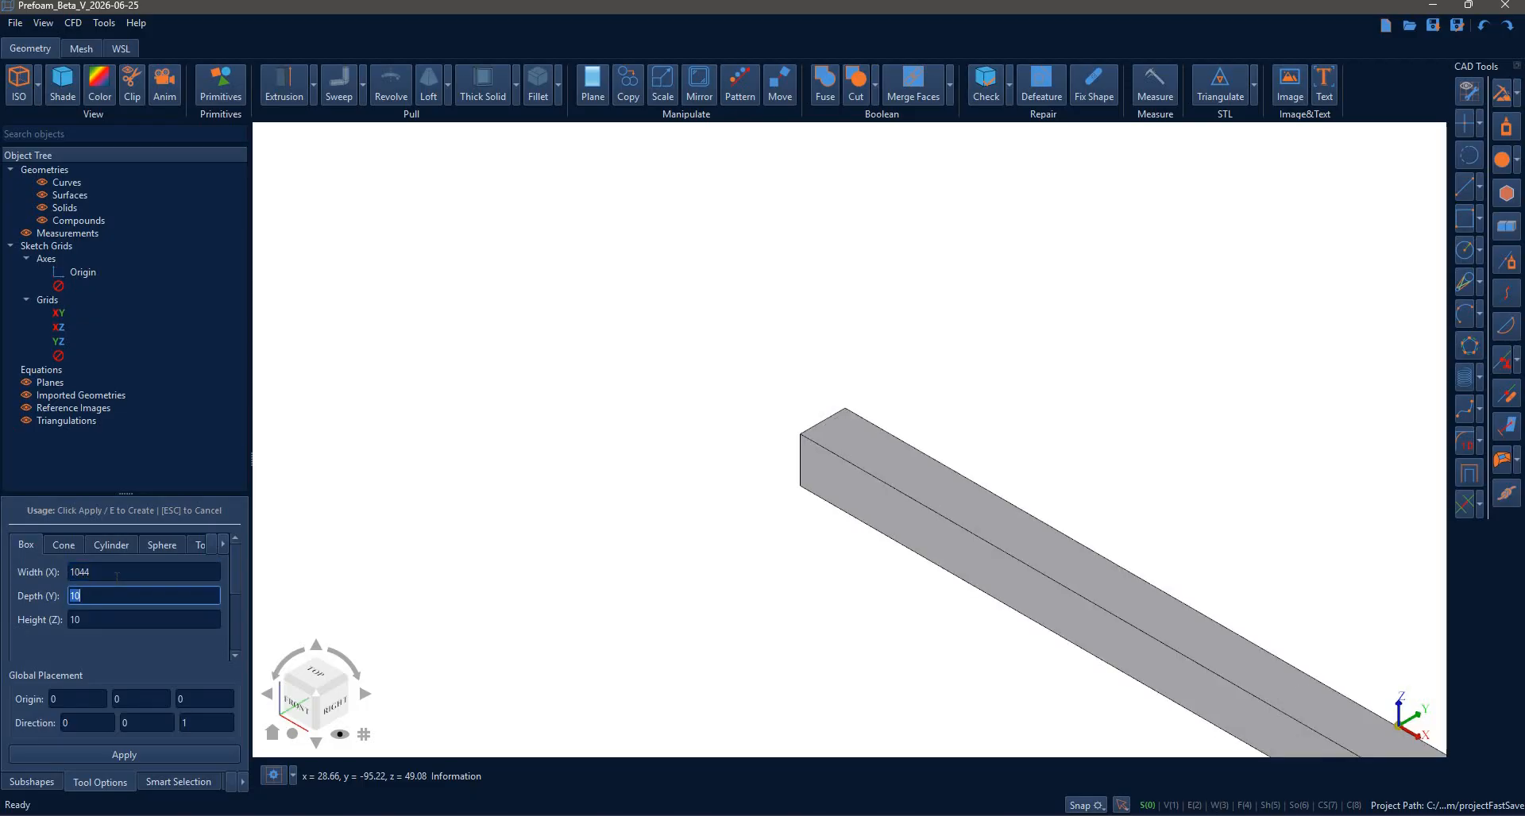
text(389)
key(Tab)
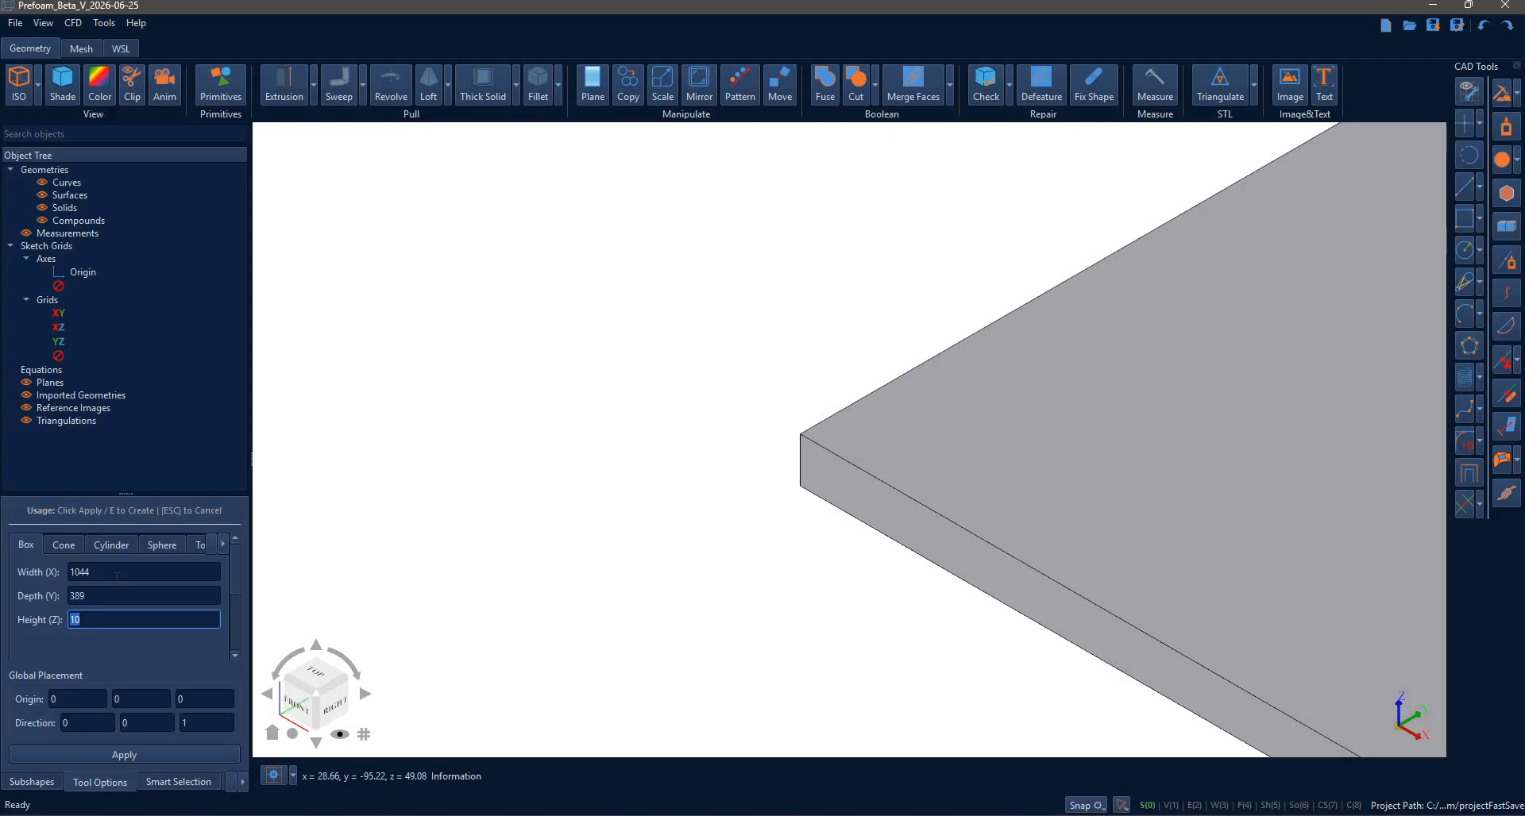
text(288)
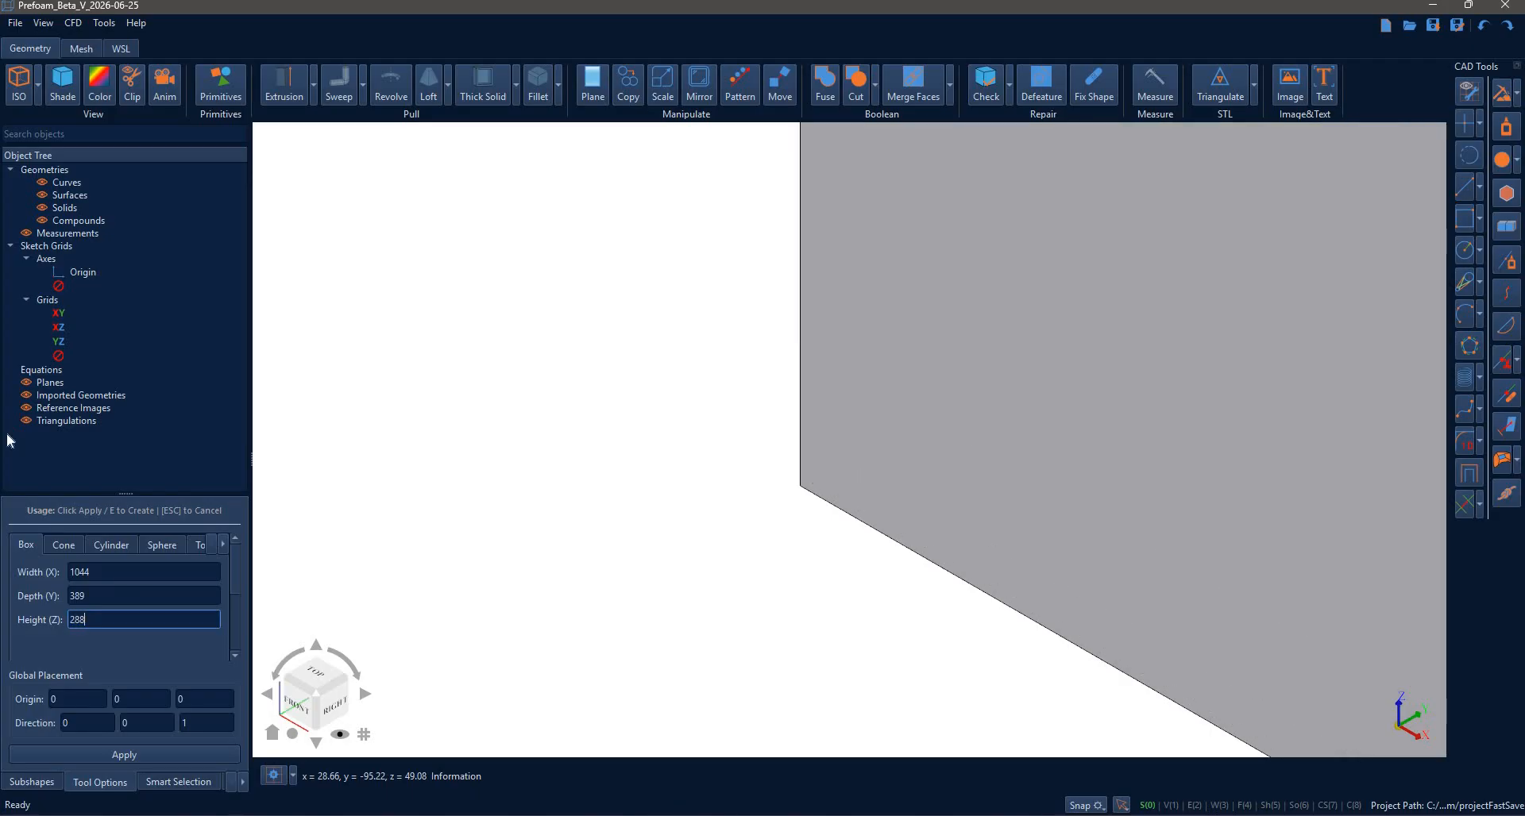
key(Return)
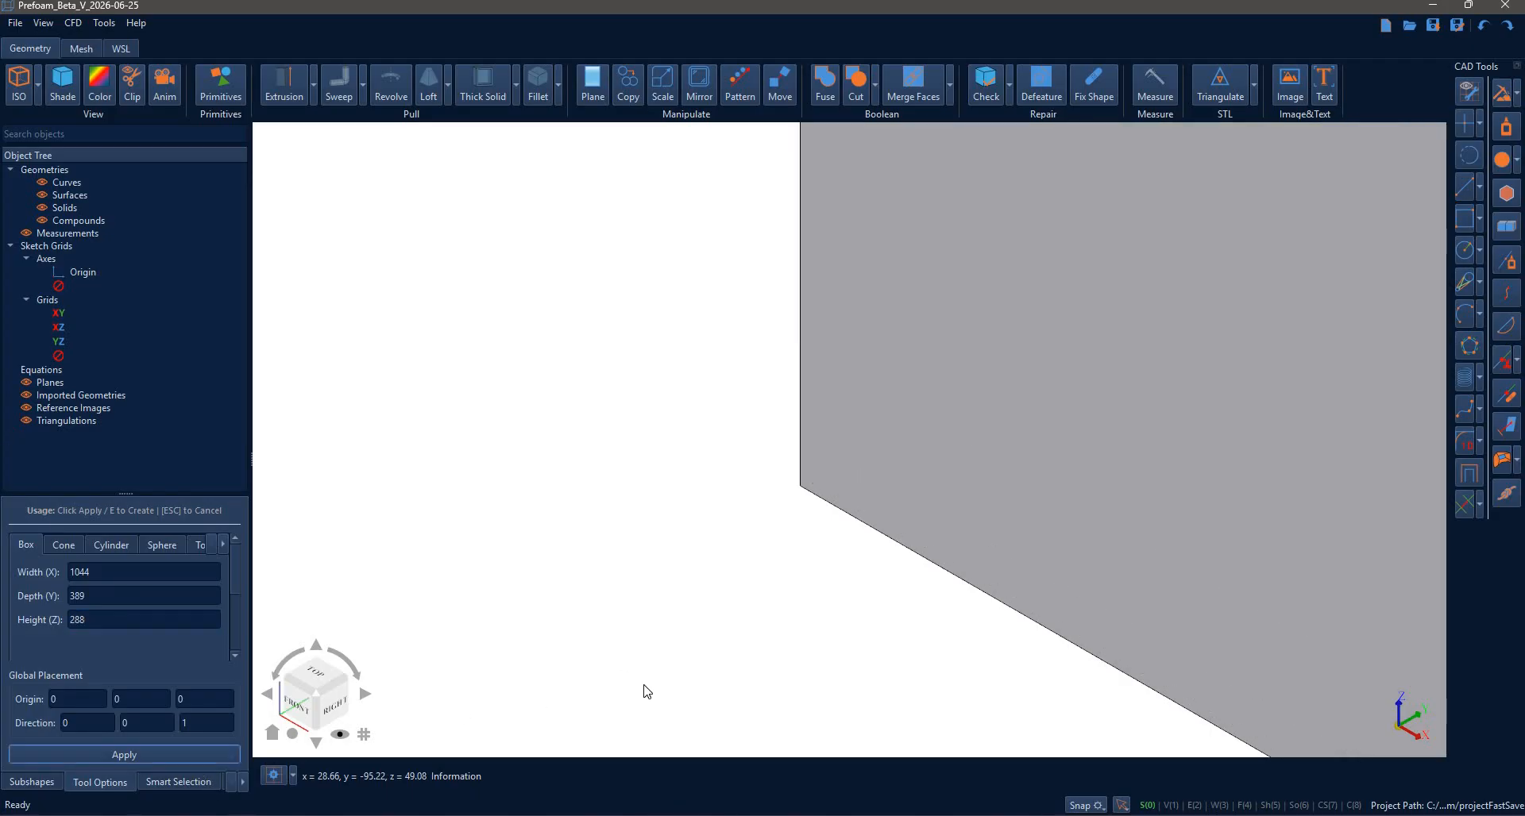
- Fillet the four edges around the box's front end face at X = 0 with a radius of 100
scroll(606, 530, down, 5)
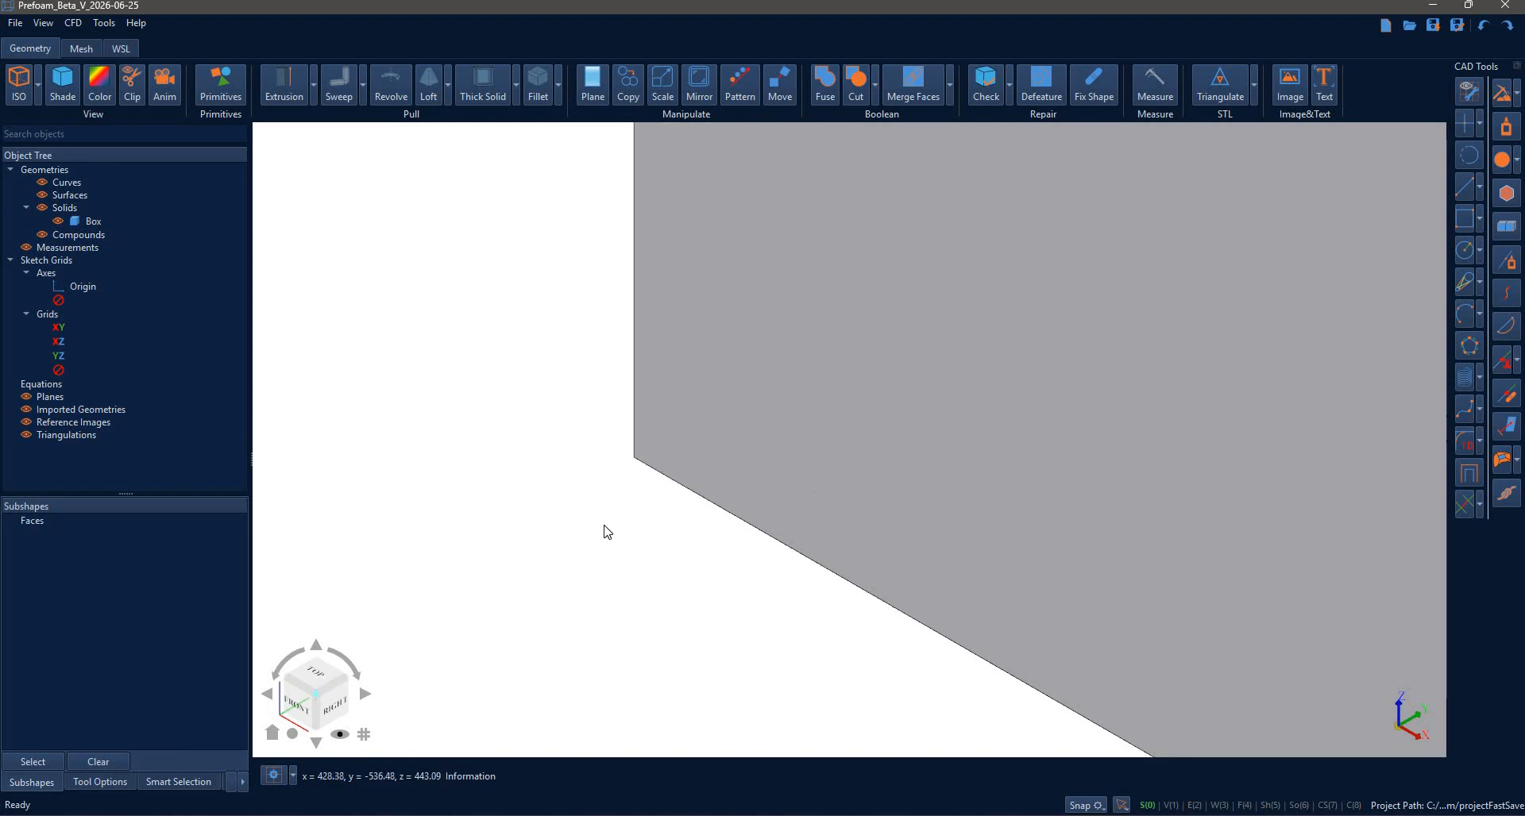
middle_drag(649, 544, 926, 588)
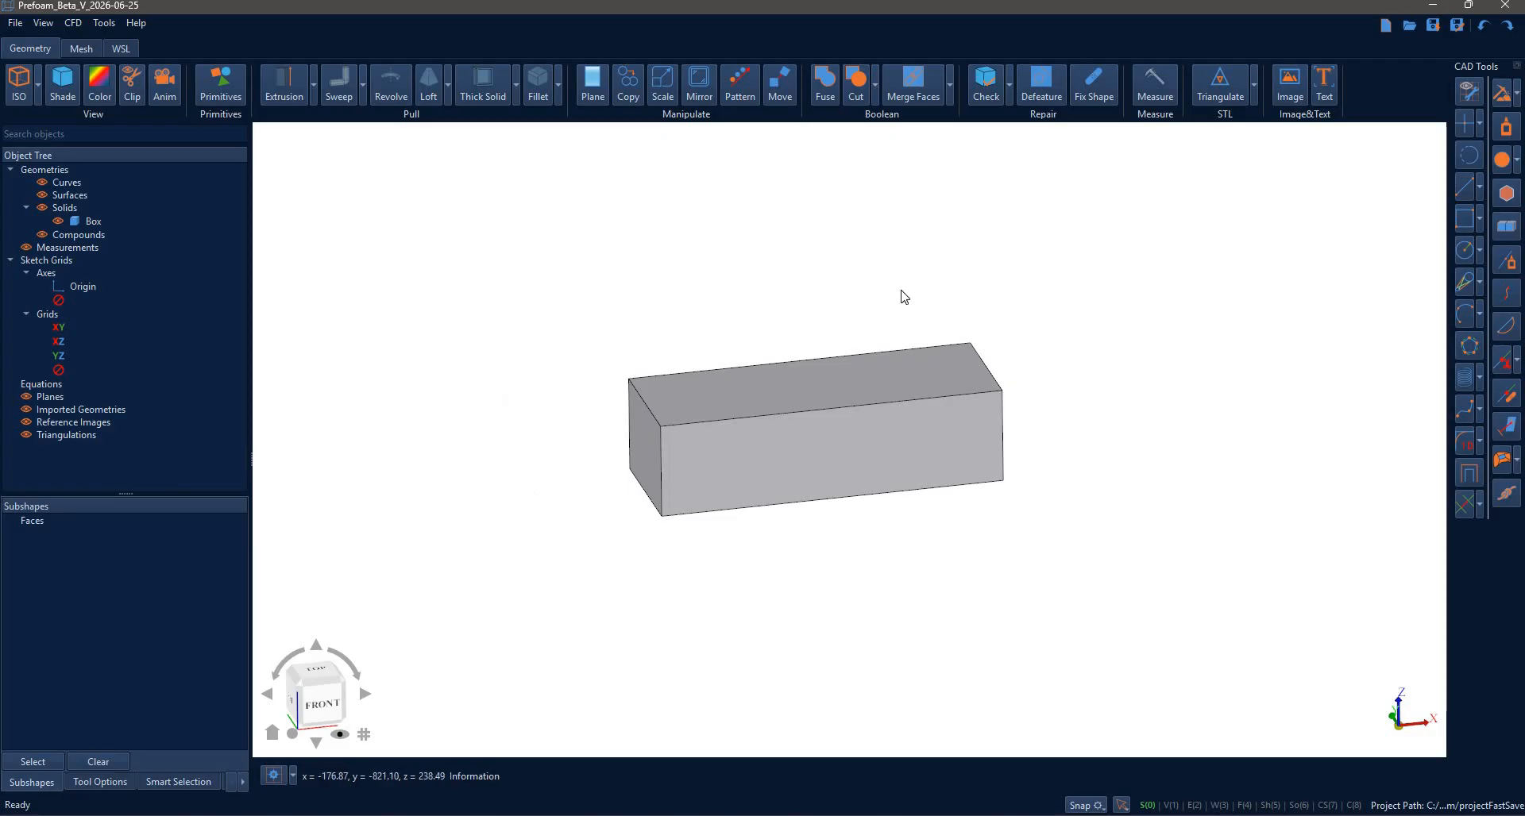
click(1194, 805)
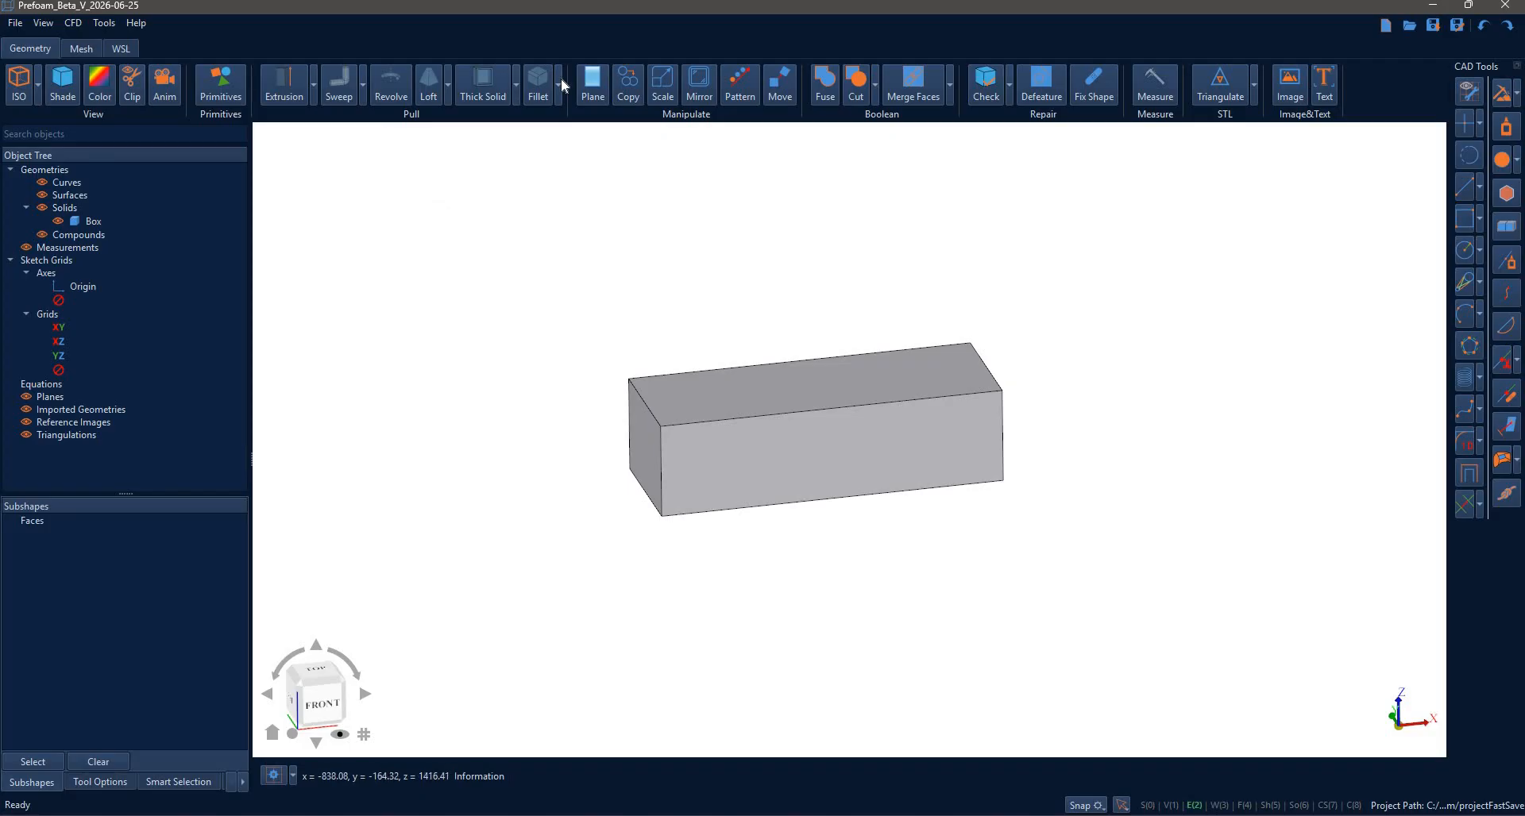
click(545, 99)
click(661, 449)
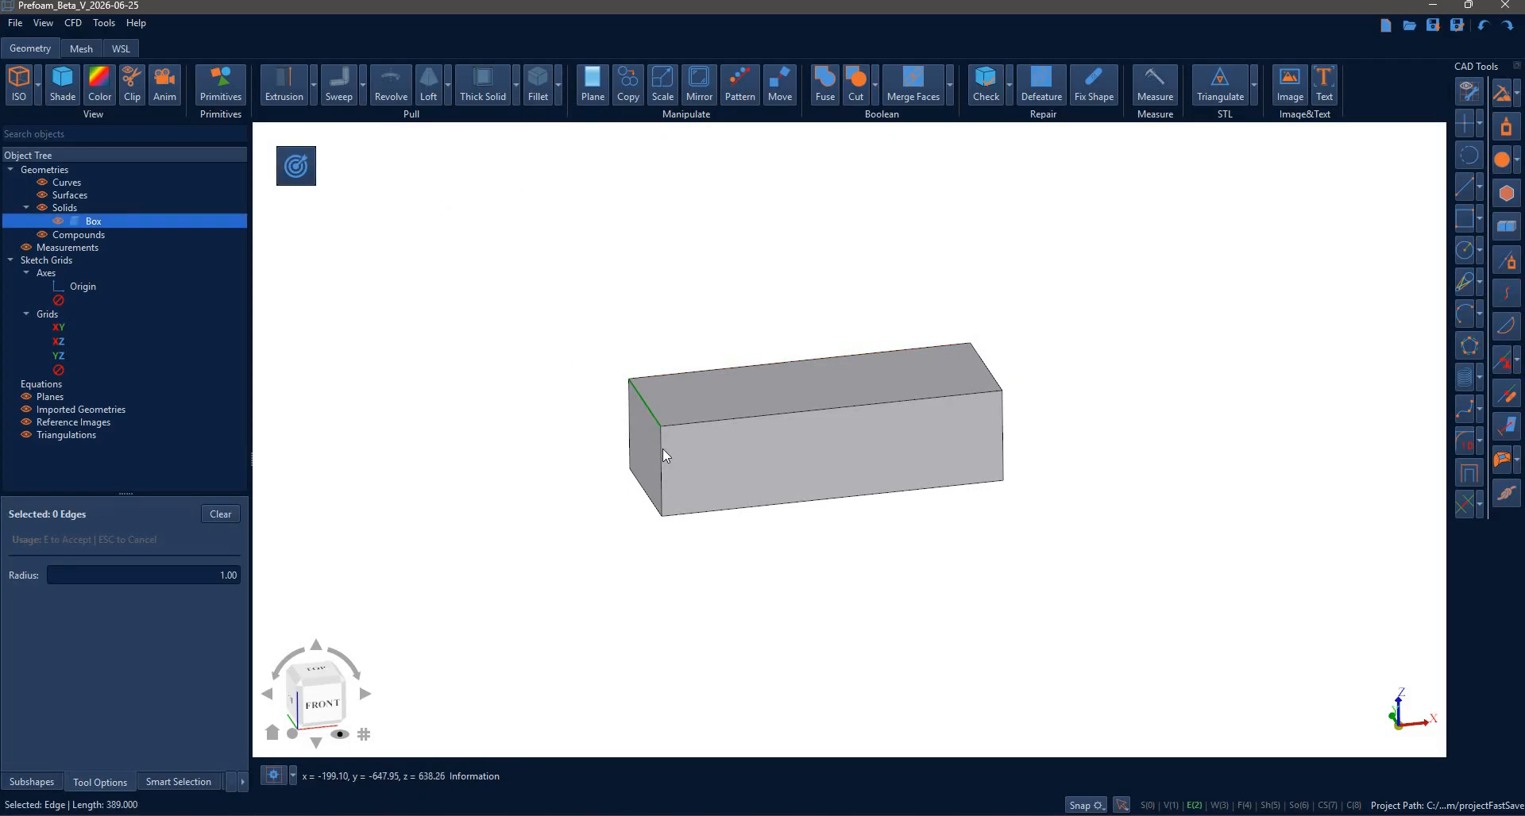
click(643, 488)
click(630, 448)
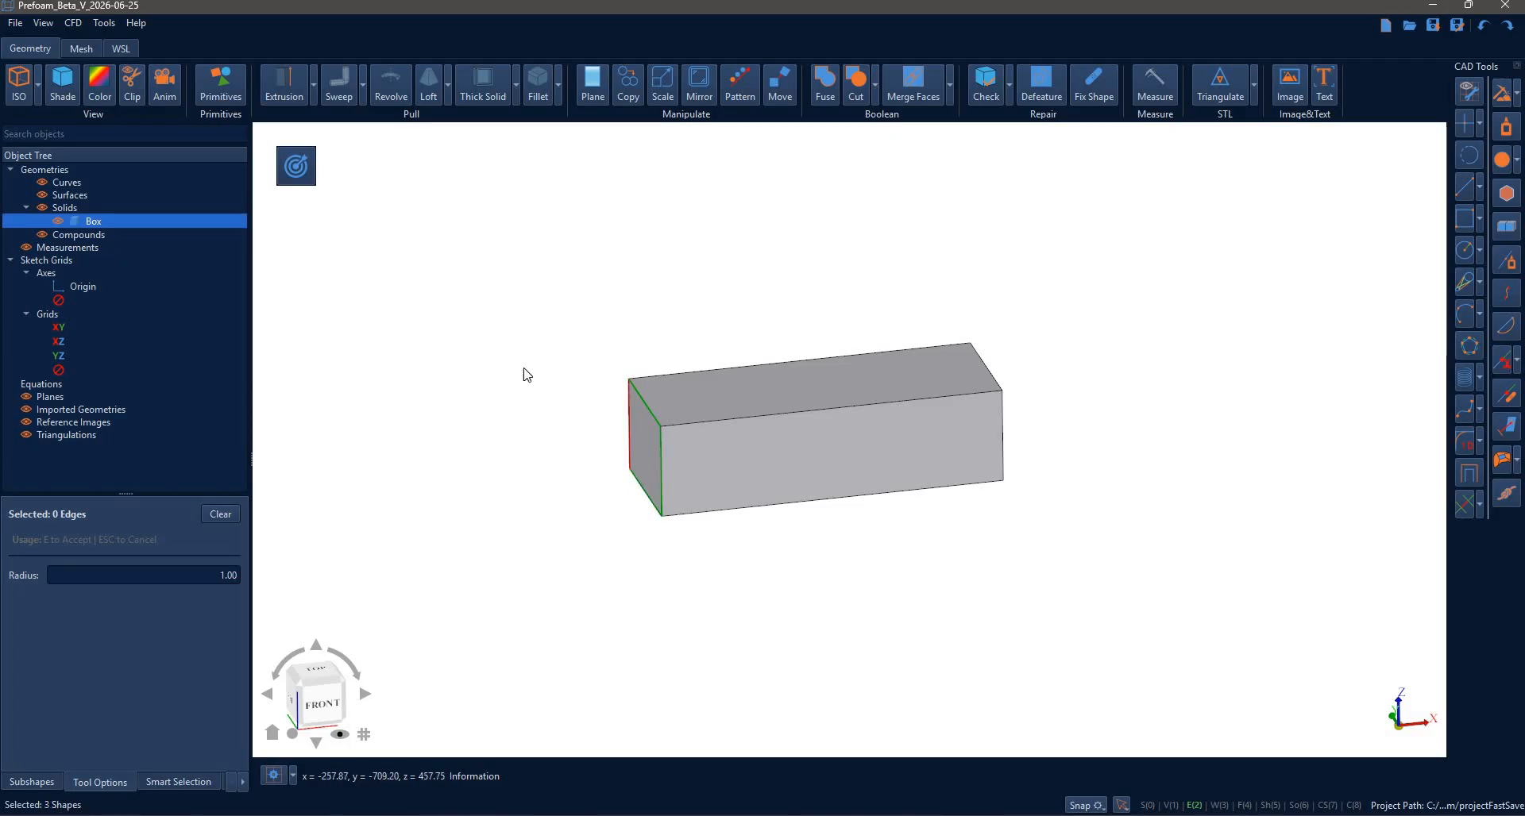
click(310, 174)
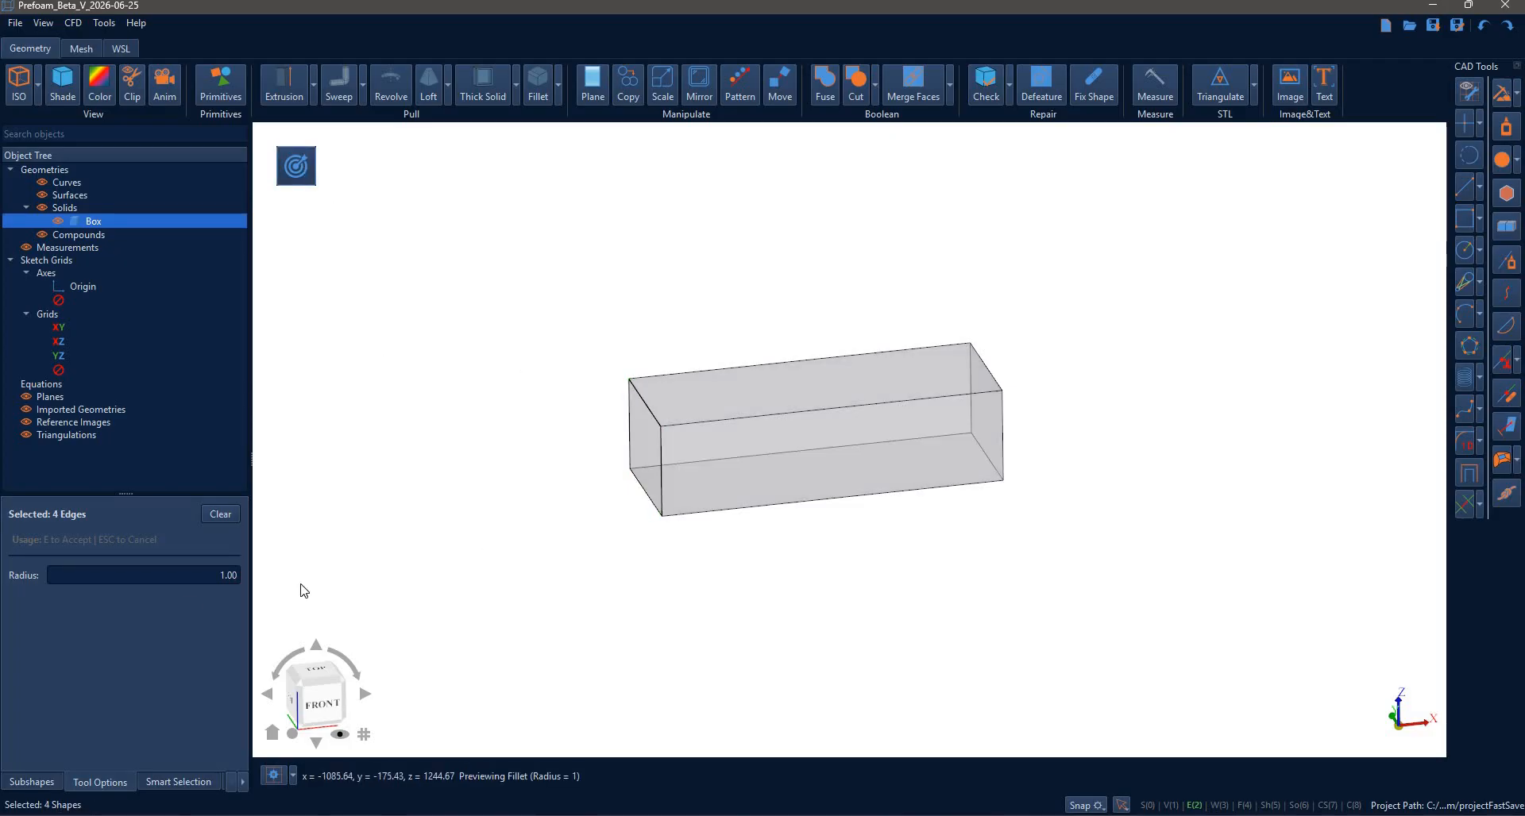
click(221, 575)
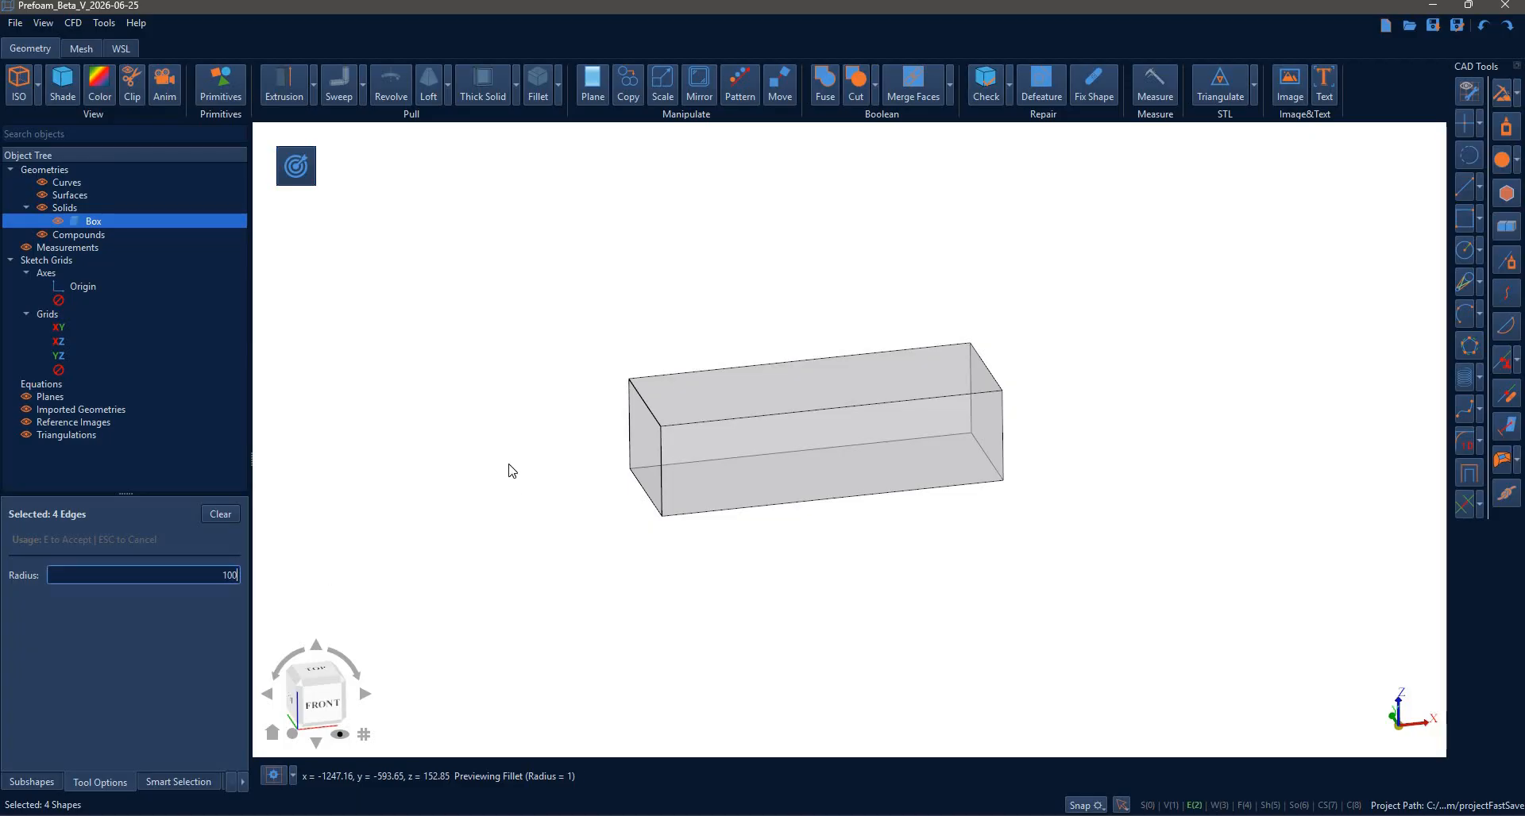
text(100)
key(Return)
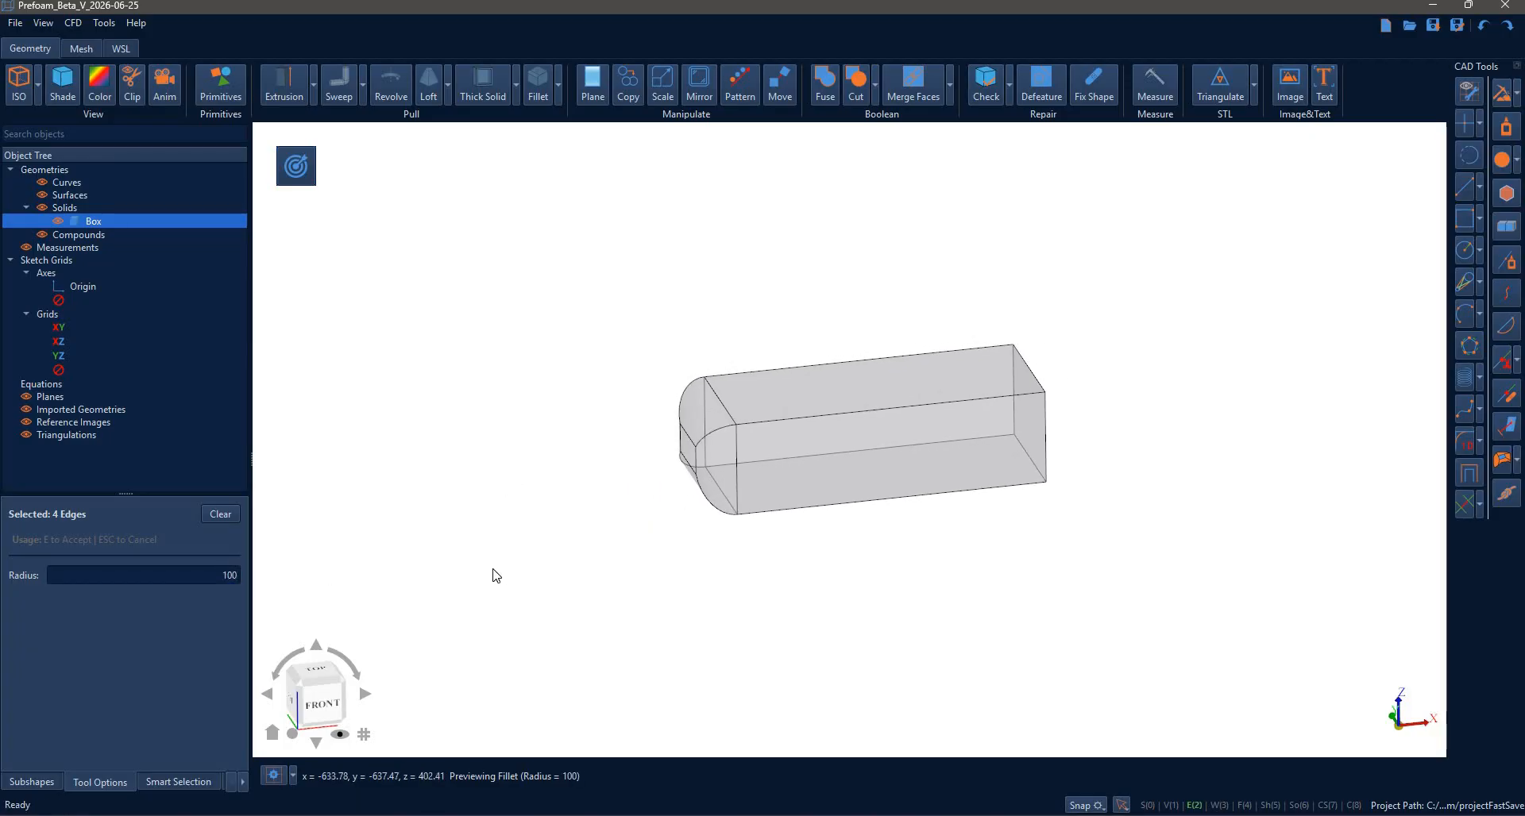
key(e)
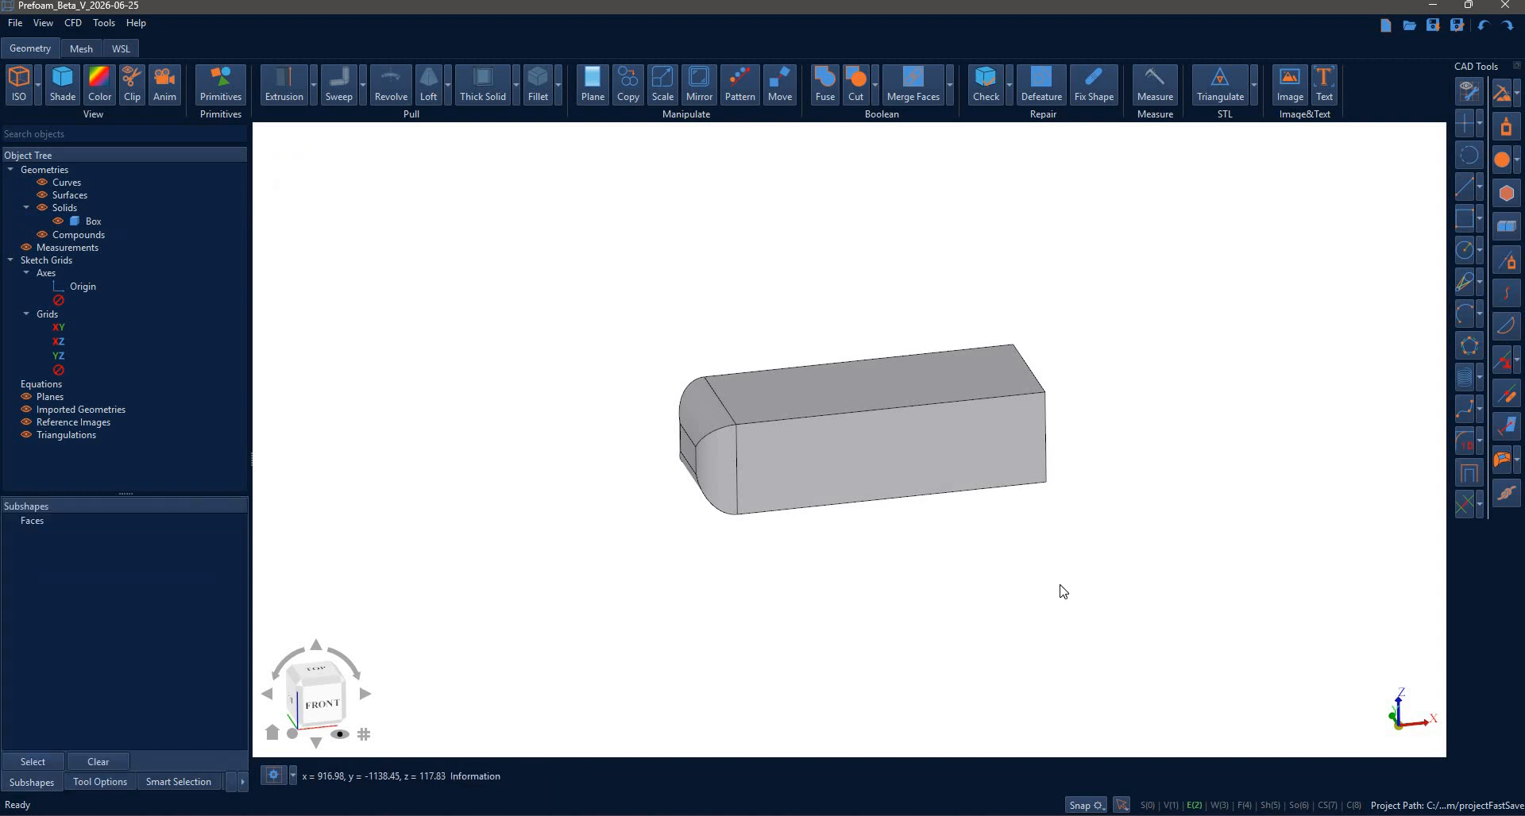
- Start a Two Distances chamfer on the upper edge of the box's rear end, opposite the rounded nose
middle_drag(1062, 591, 1045, 520)
click(558, 89)
click(562, 119)
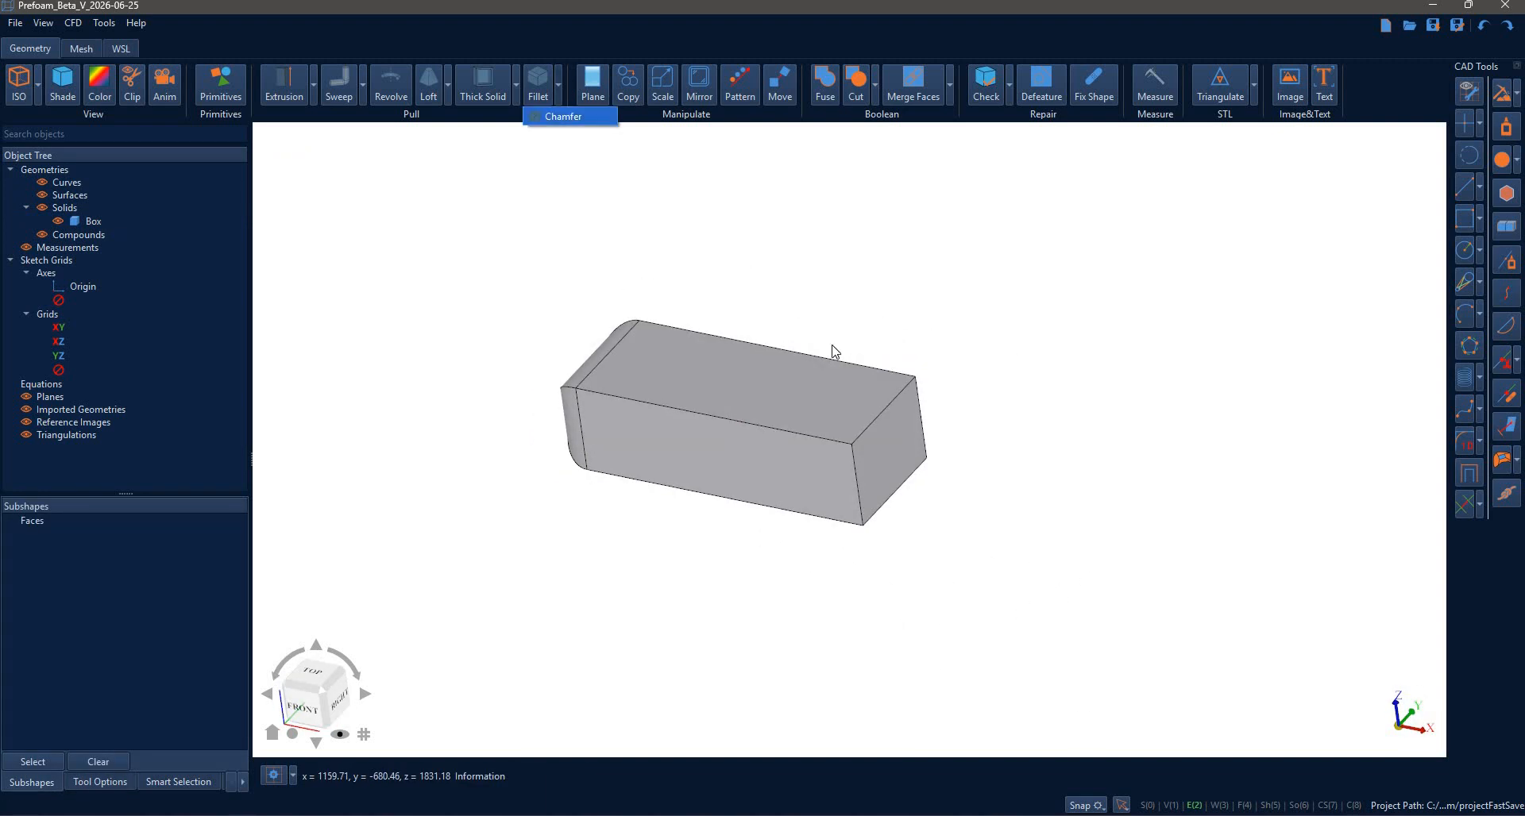
click(884, 406)
click(594, 419)
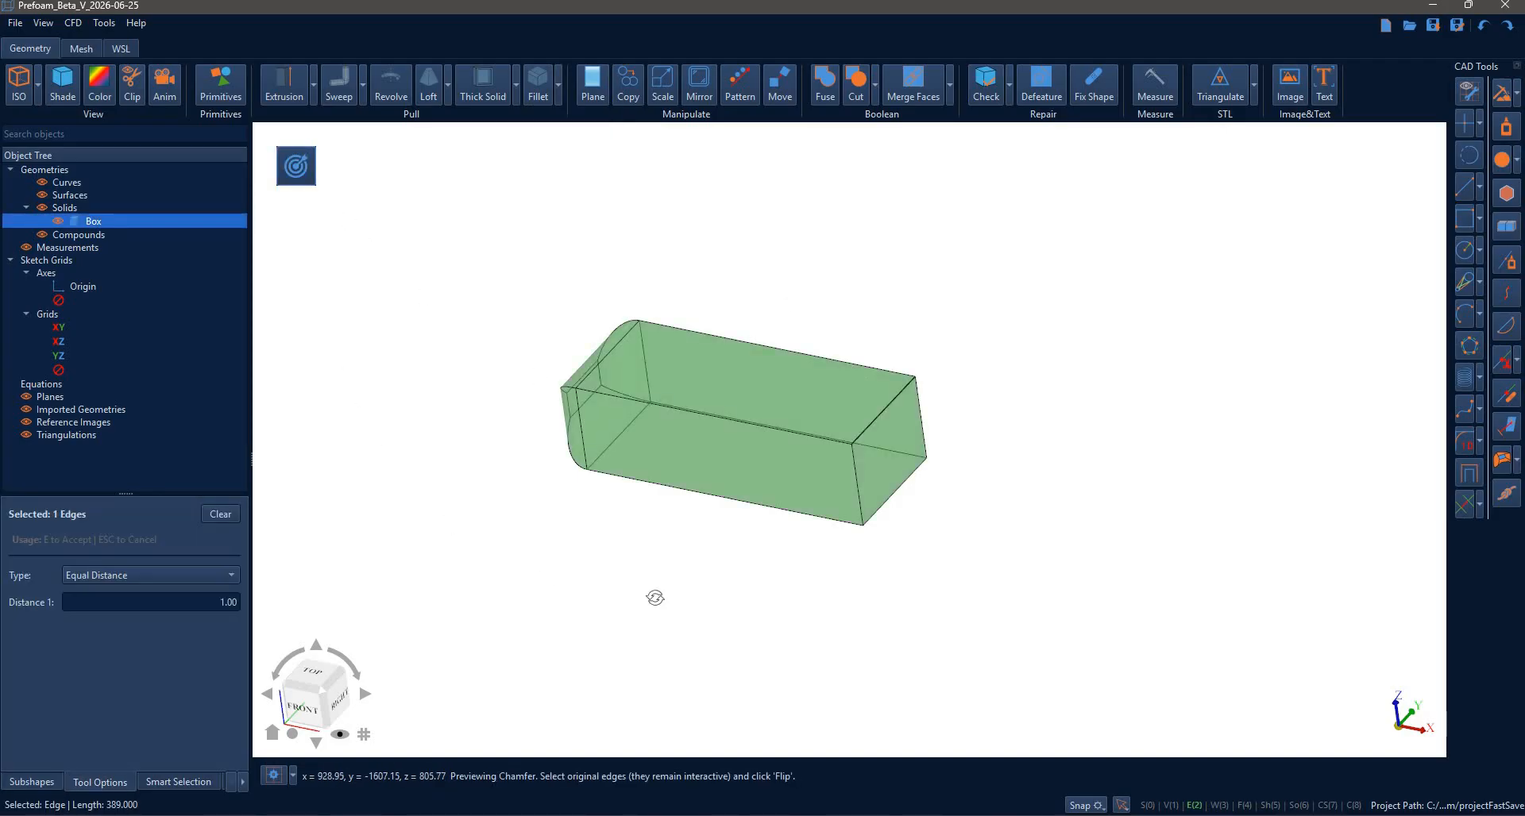
middle_drag(654, 599, 636, 565)
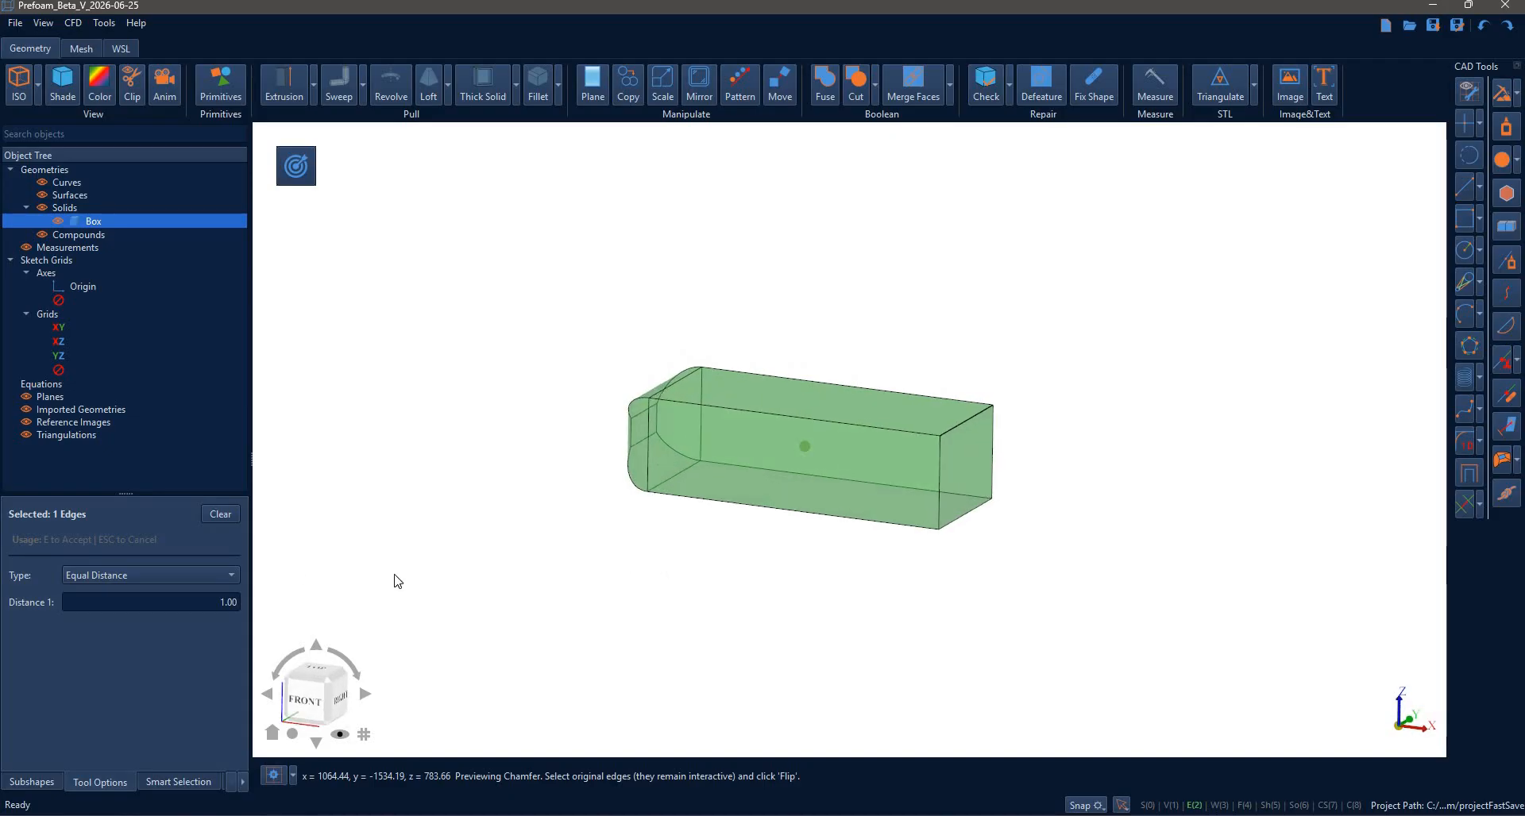
click(179, 580)
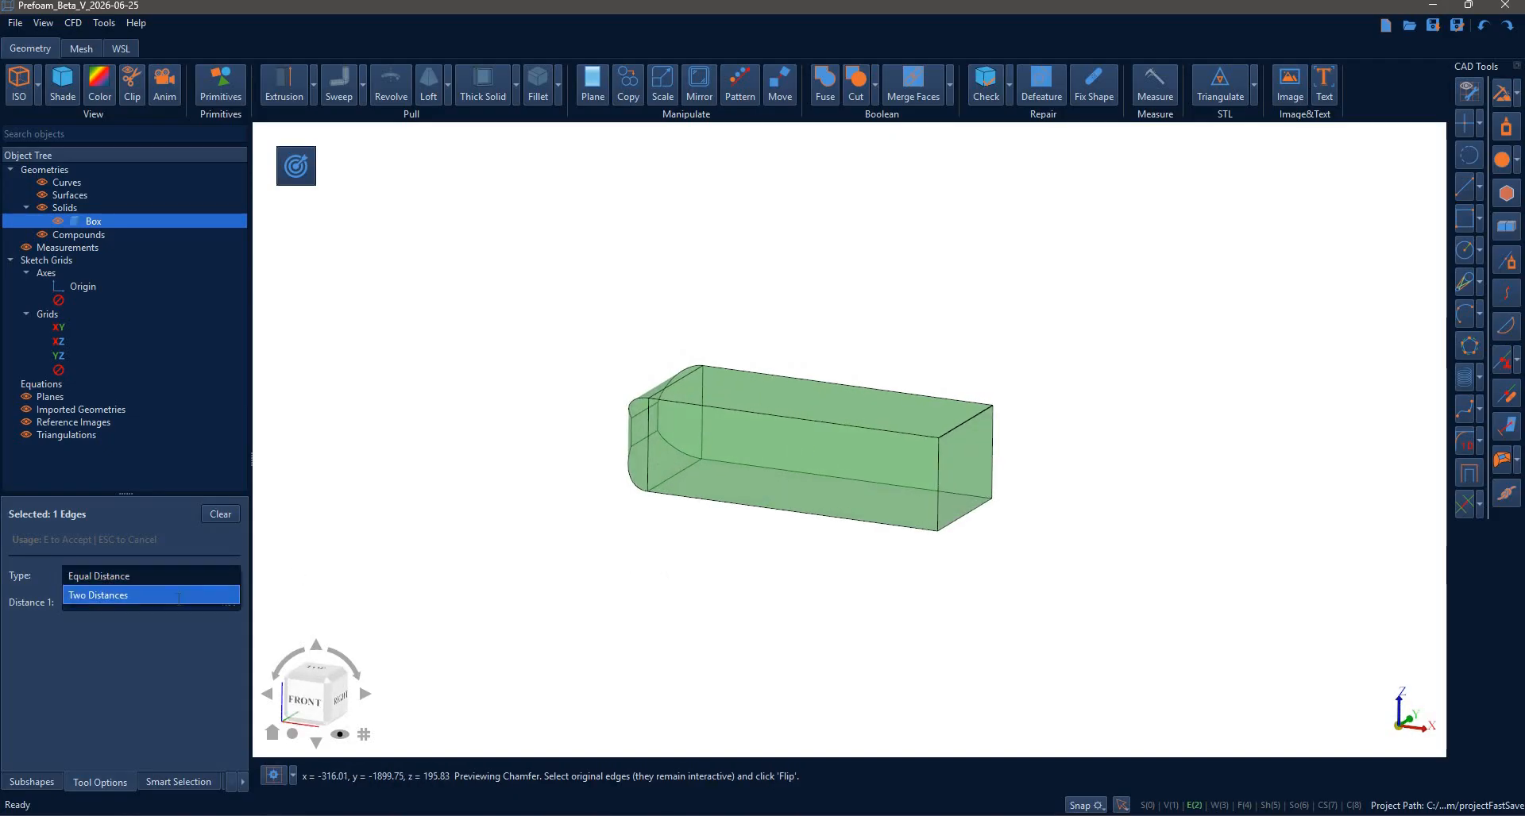
click(170, 596)
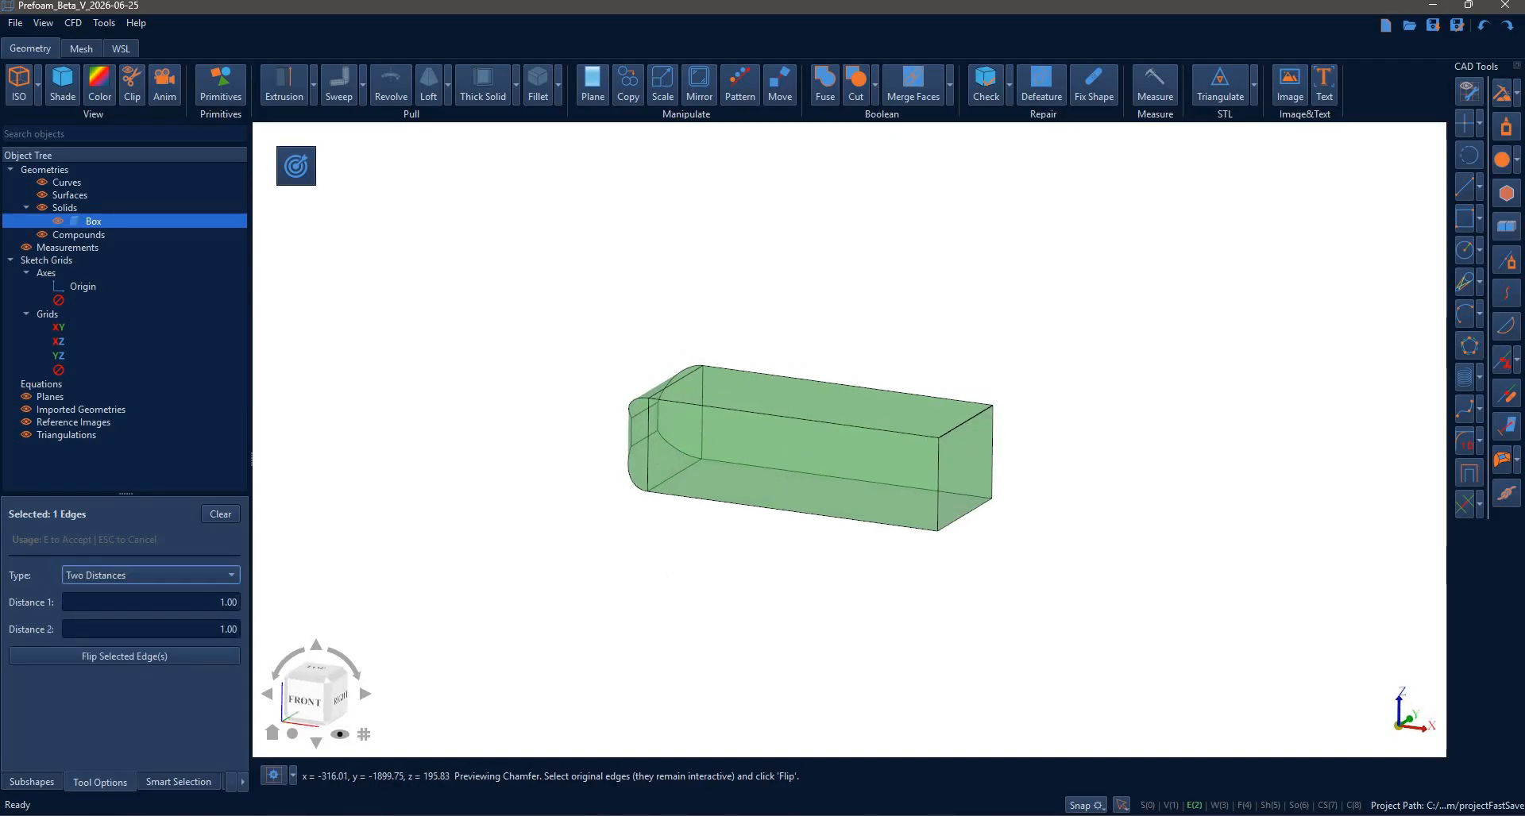
- Try chamfer distances of 94 and 201 on the upper rear edge, including flipping the selected edge
drag(237, 604, 205, 605)
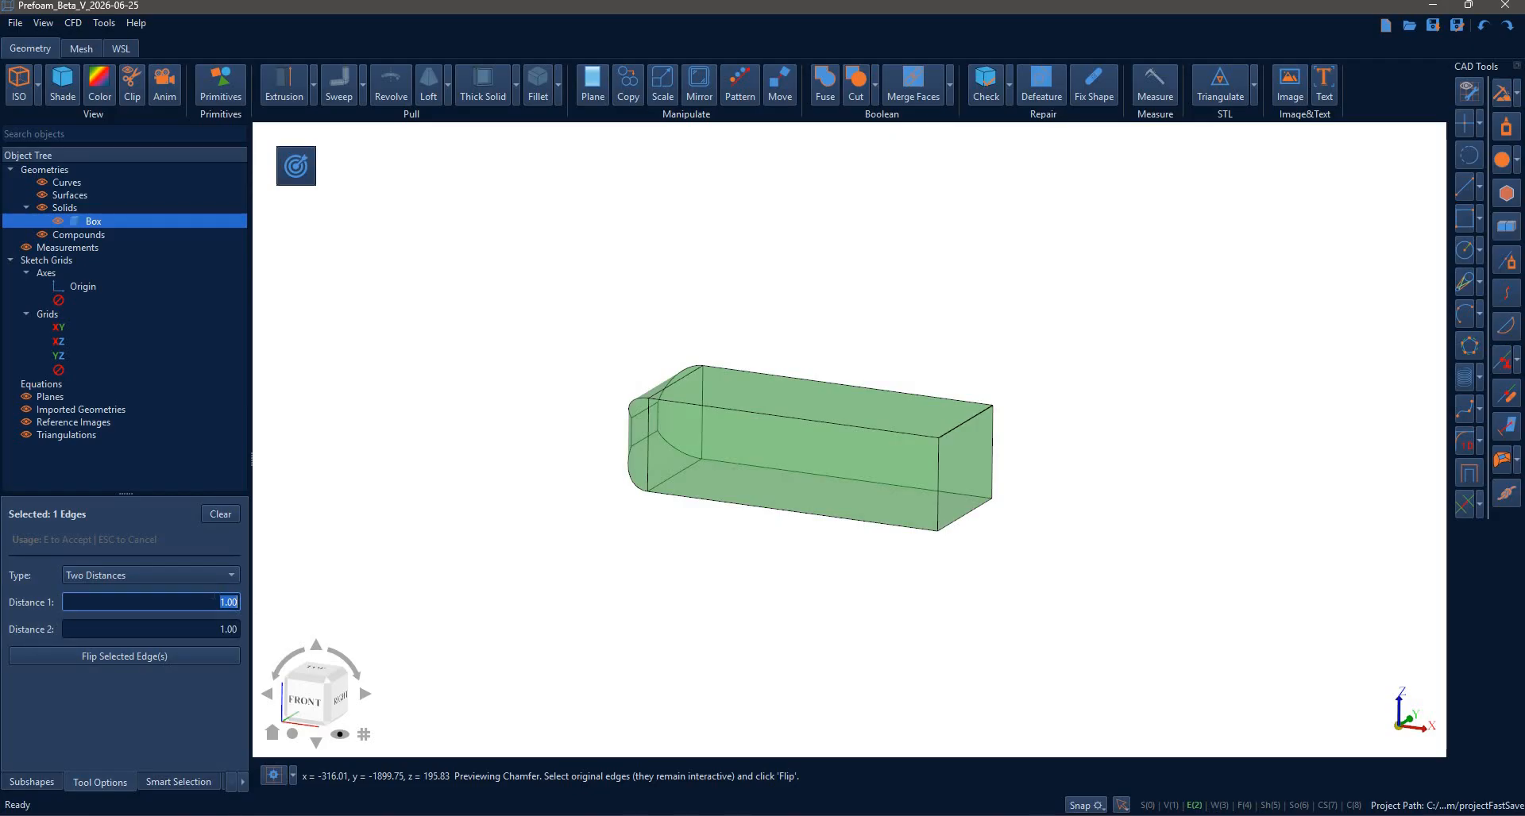
key(Tab)
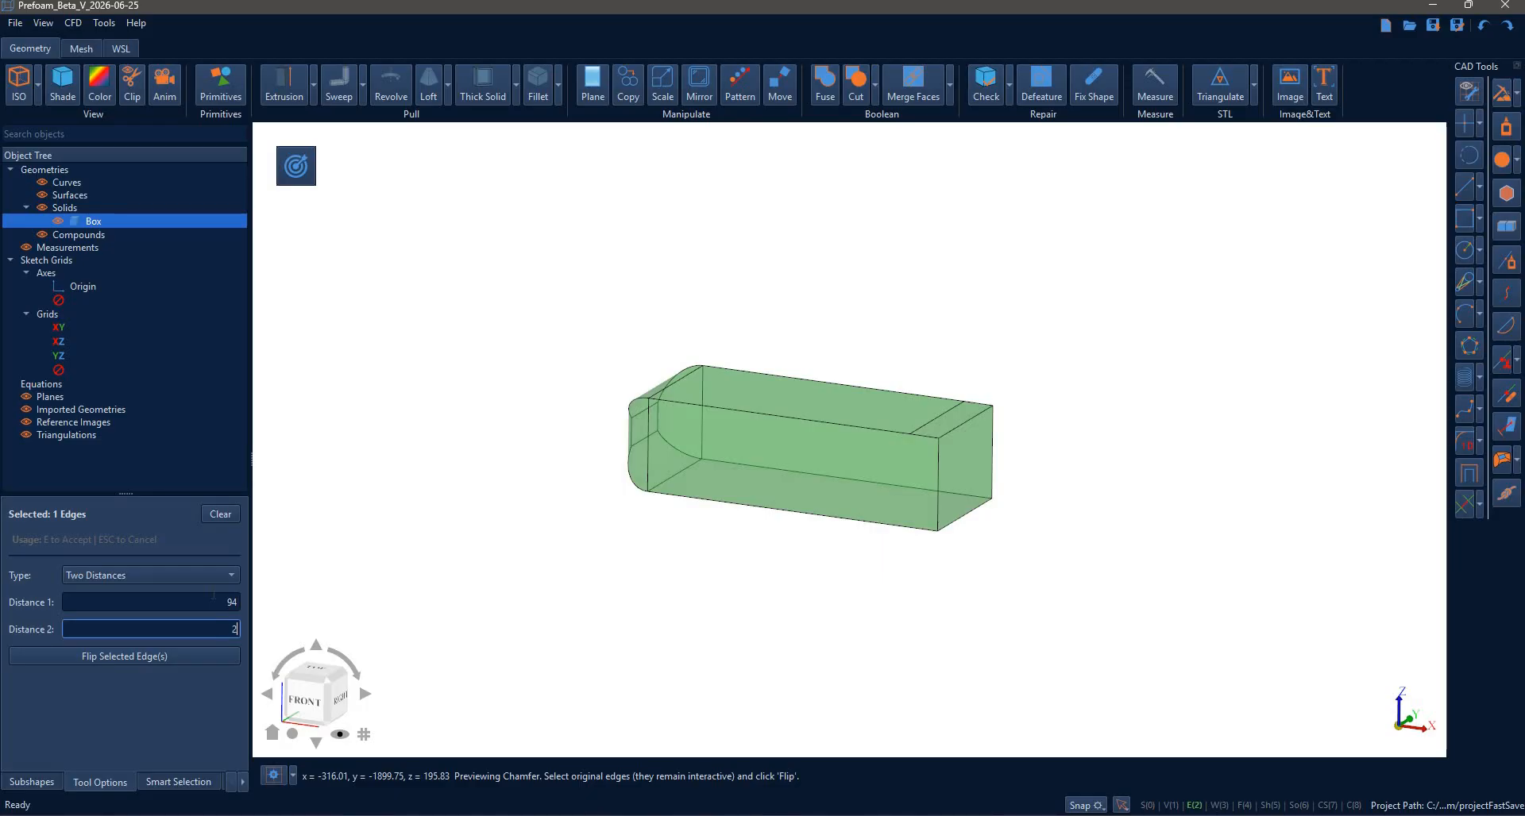
key(Return)
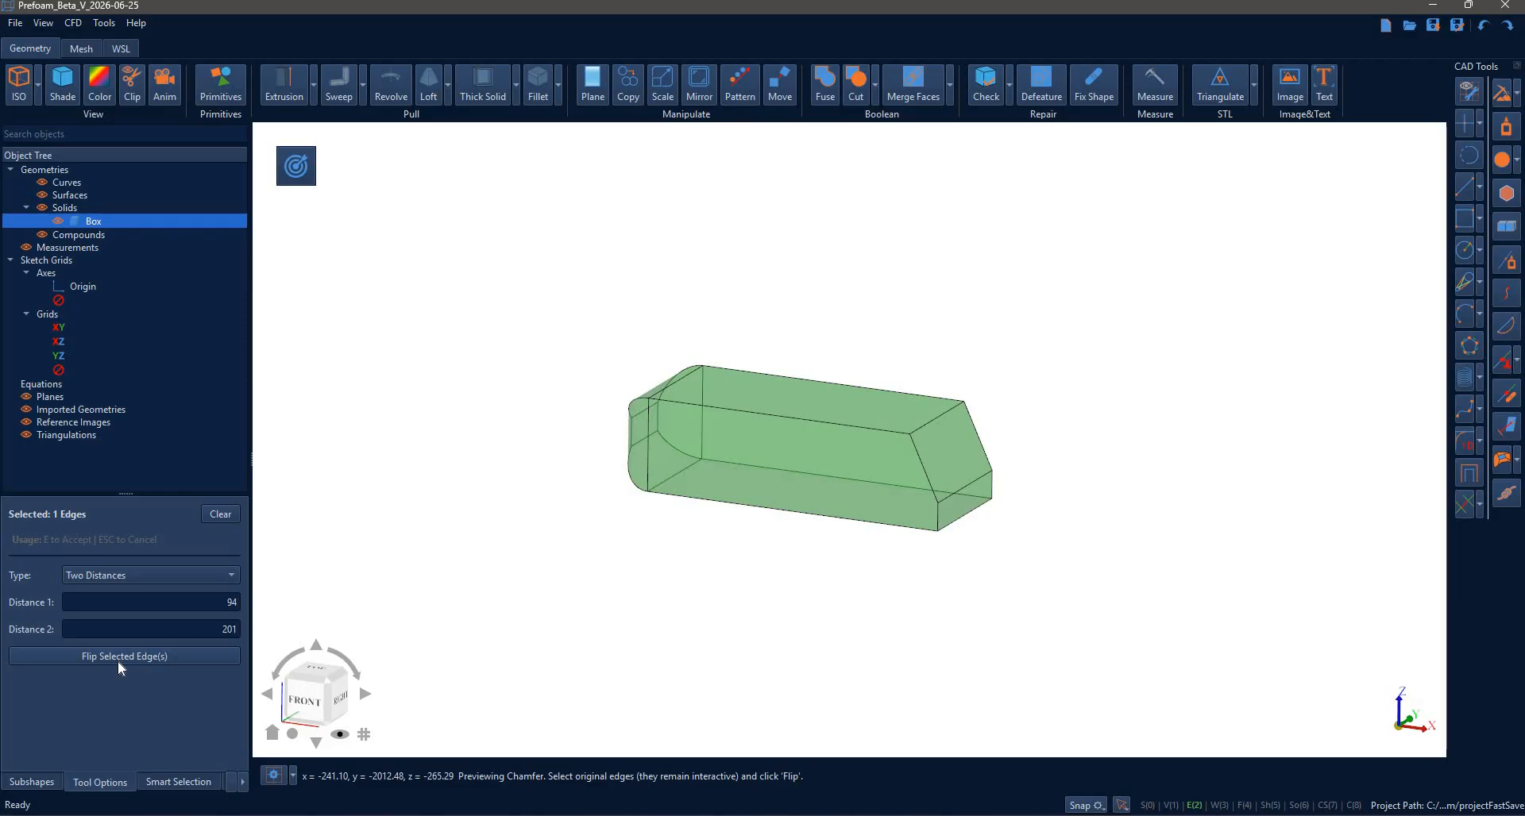
click(118, 661)
- Set the chamfer's Distance 1 to 201 and Distance 2 to 94, and apply it to the upper rear edge
double_click(231, 603)
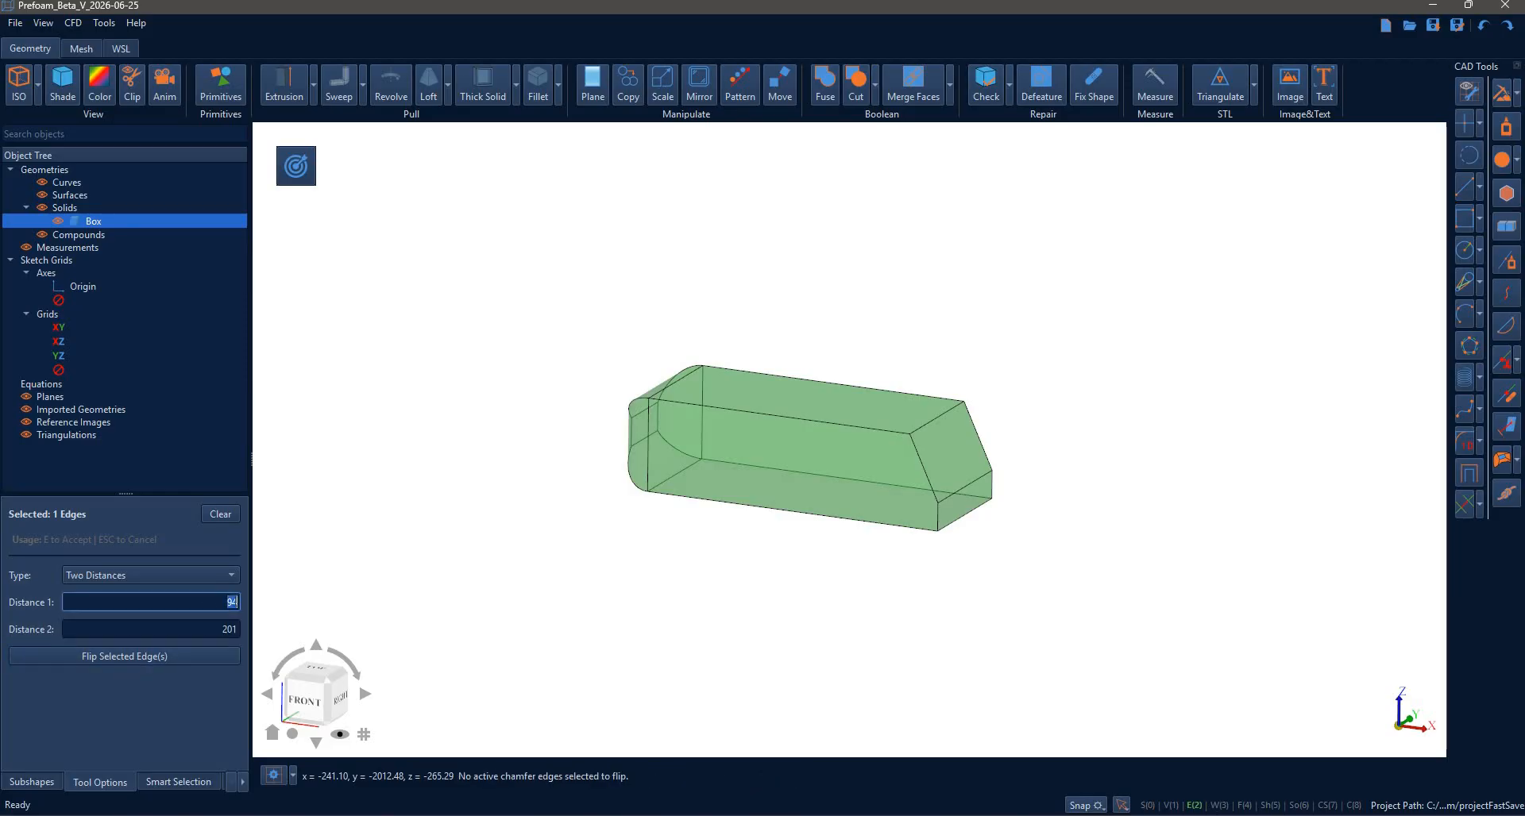
text(201)
key(Tab)
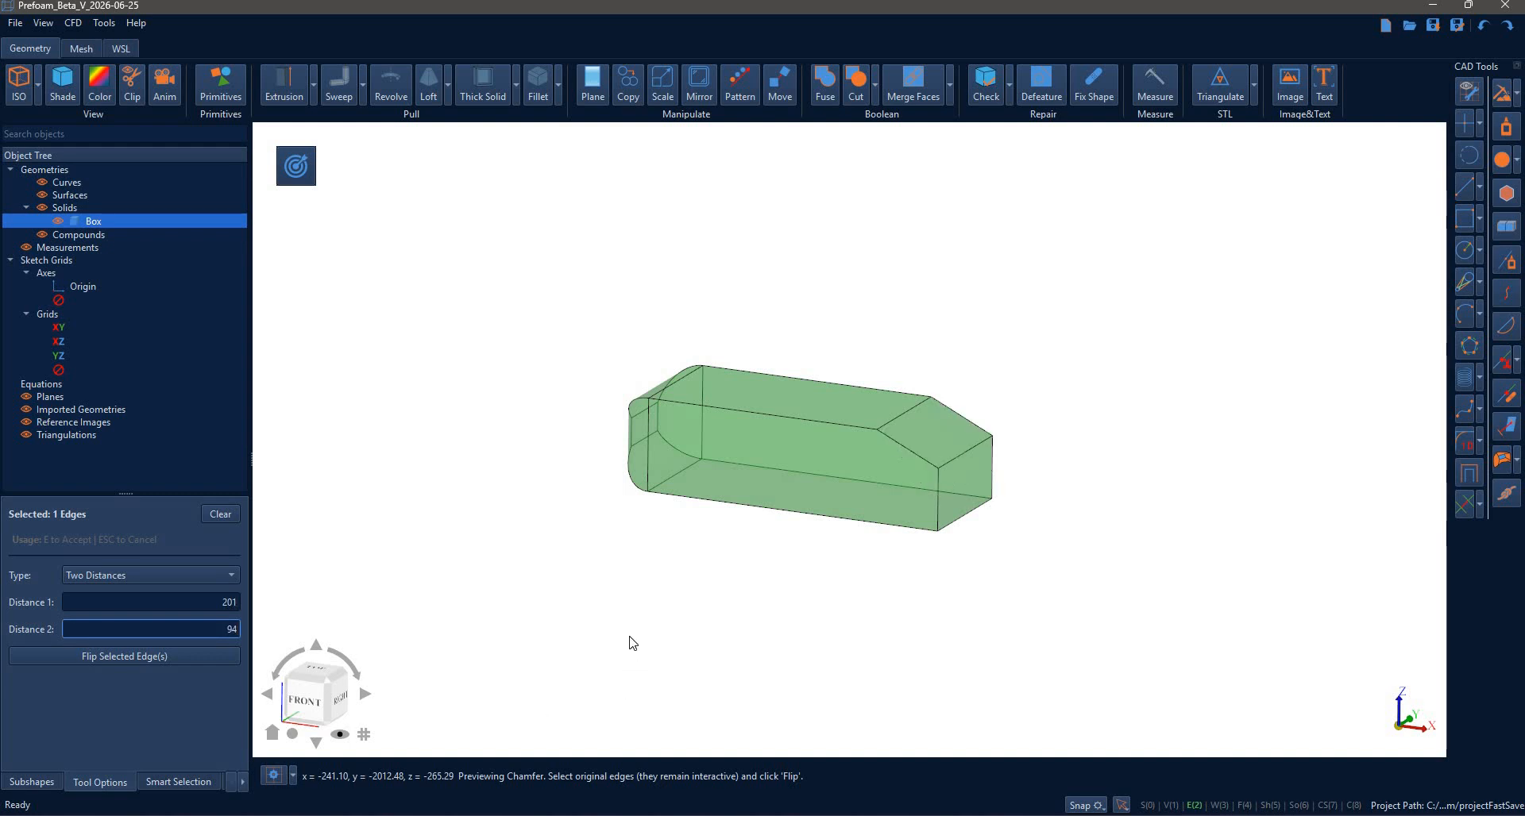
key(Return)
key(e)
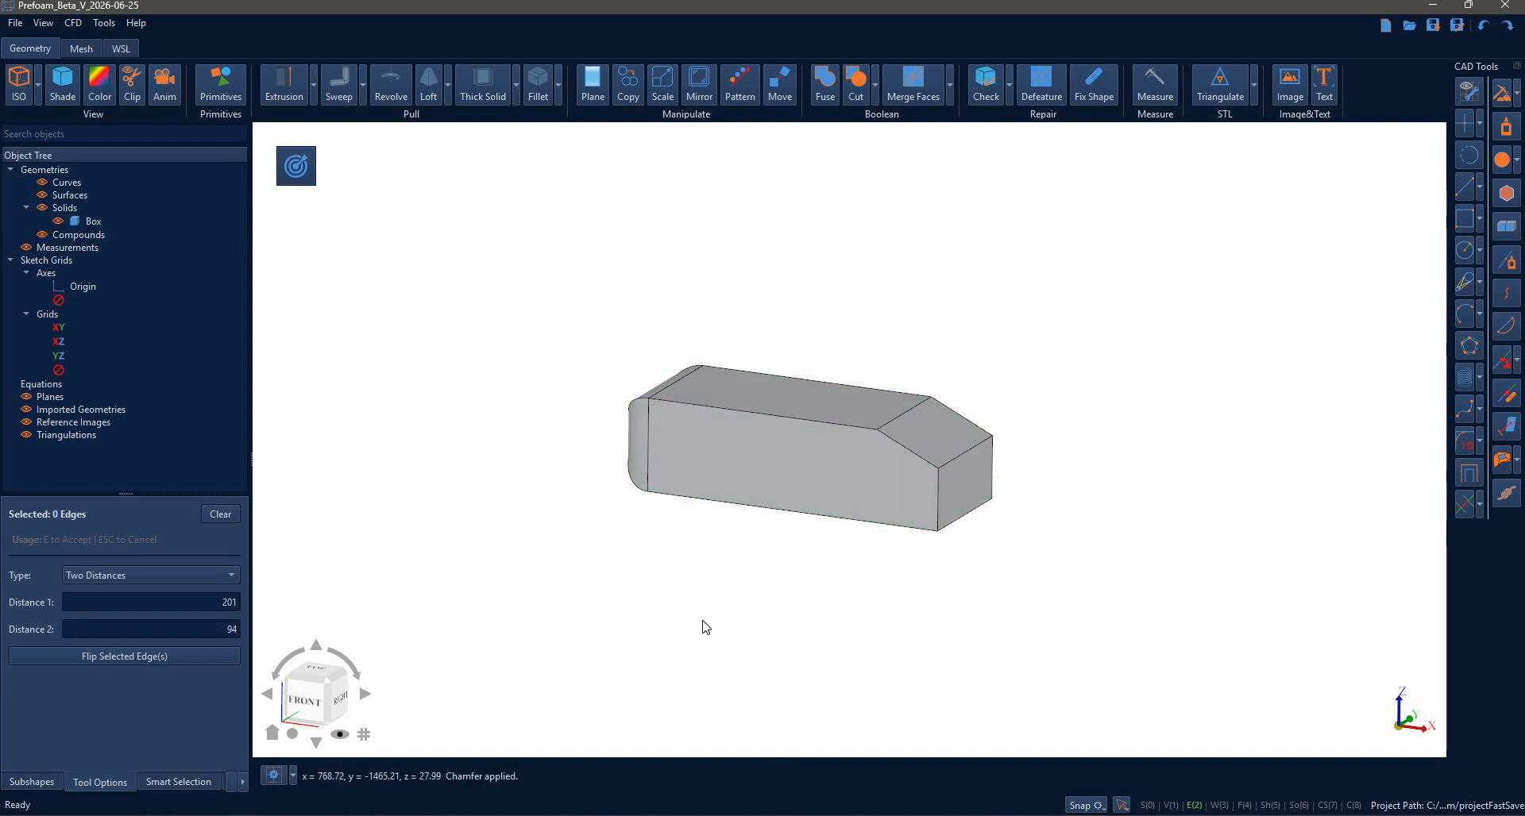
key(Escape)
- Place a sketch grid on the flat underside face of the body and align the view to that grid
middle_drag(806, 590, 856, 632)
click(1245, 805)
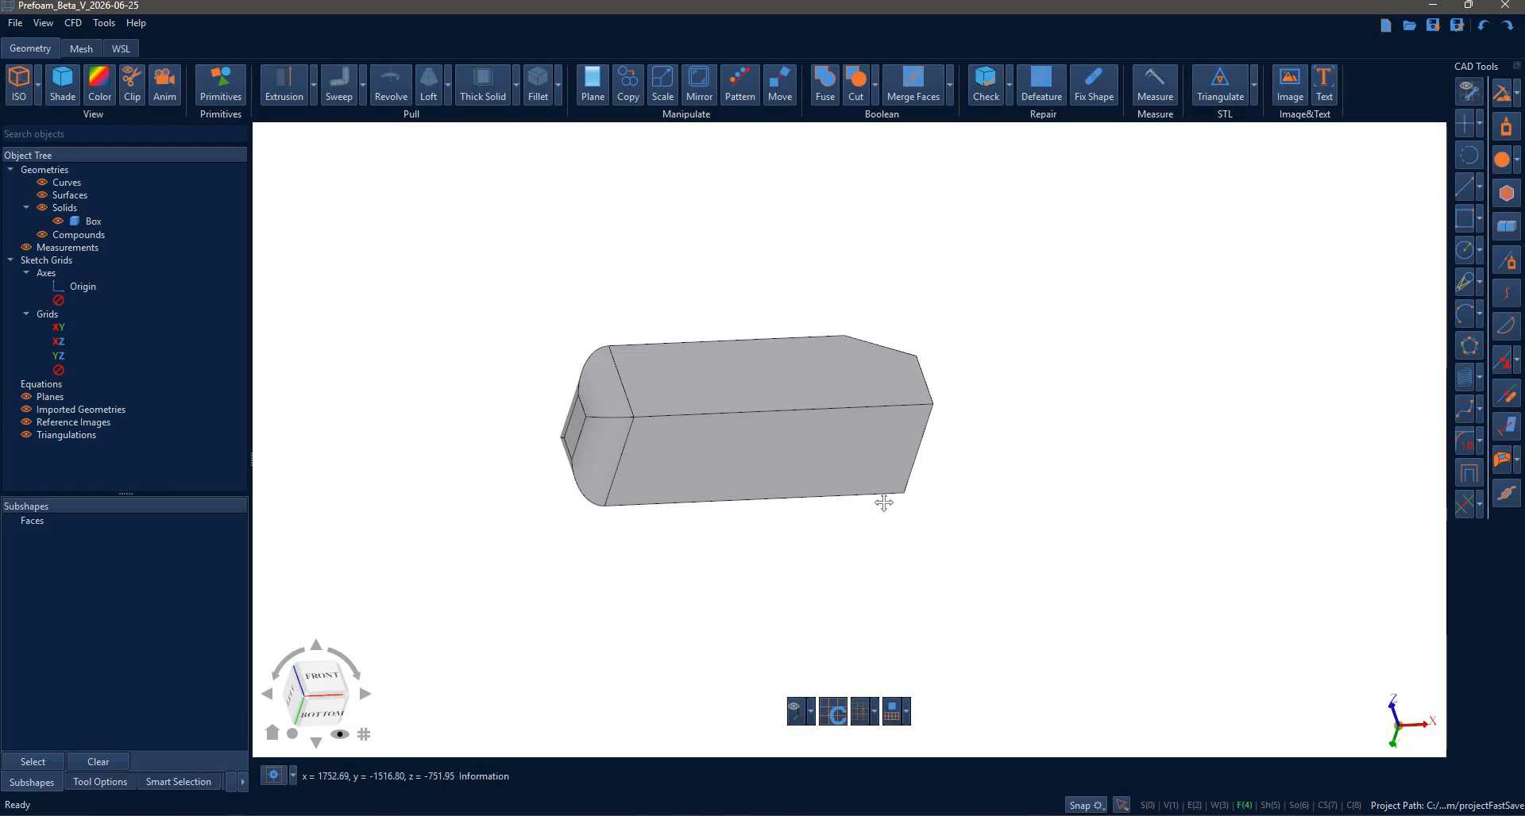
middle_drag(881, 502, 960, 508)
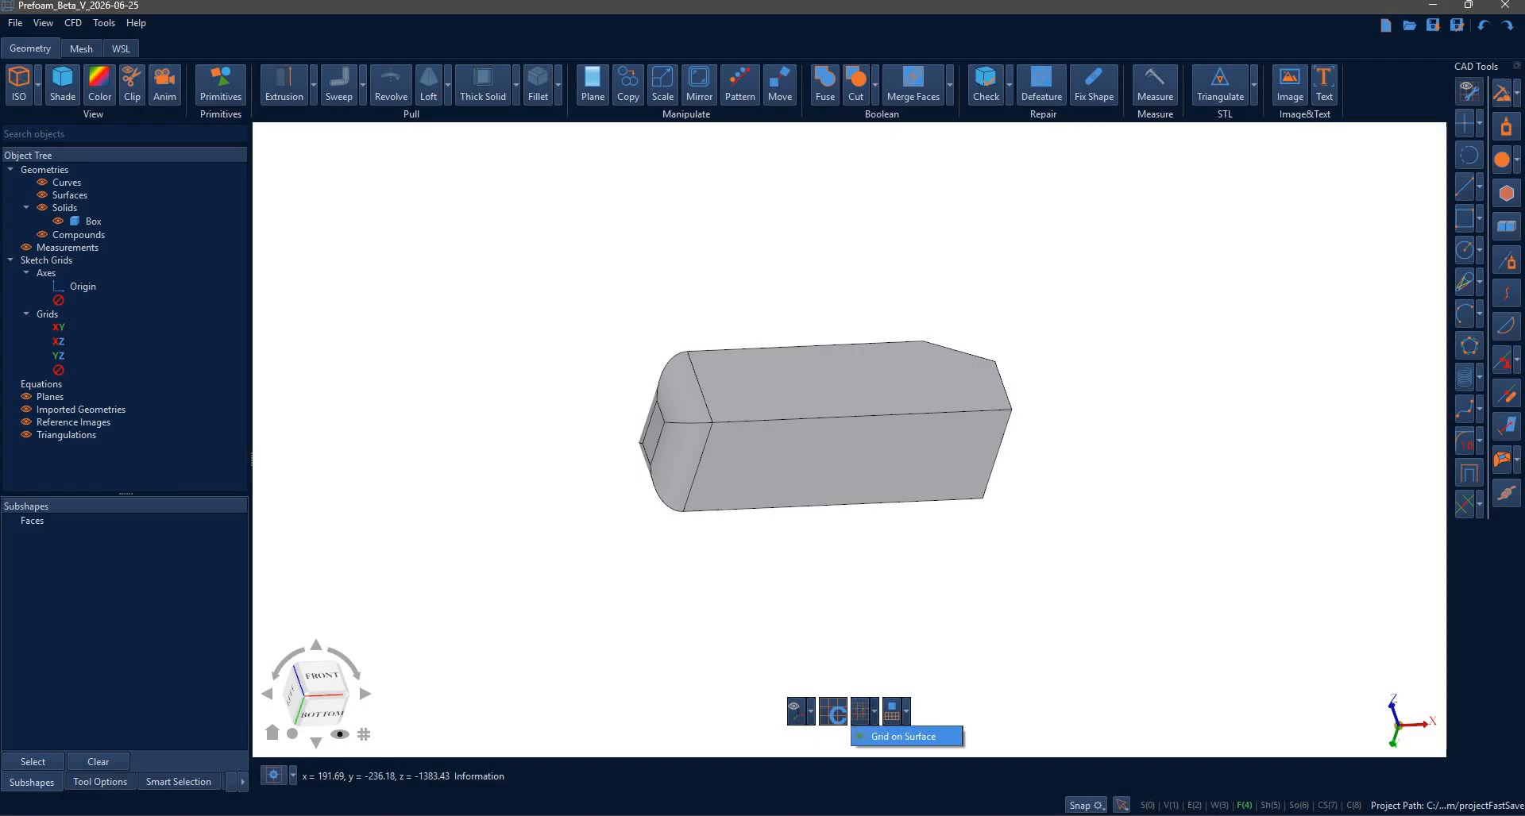
click(869, 446)
click(922, 707)
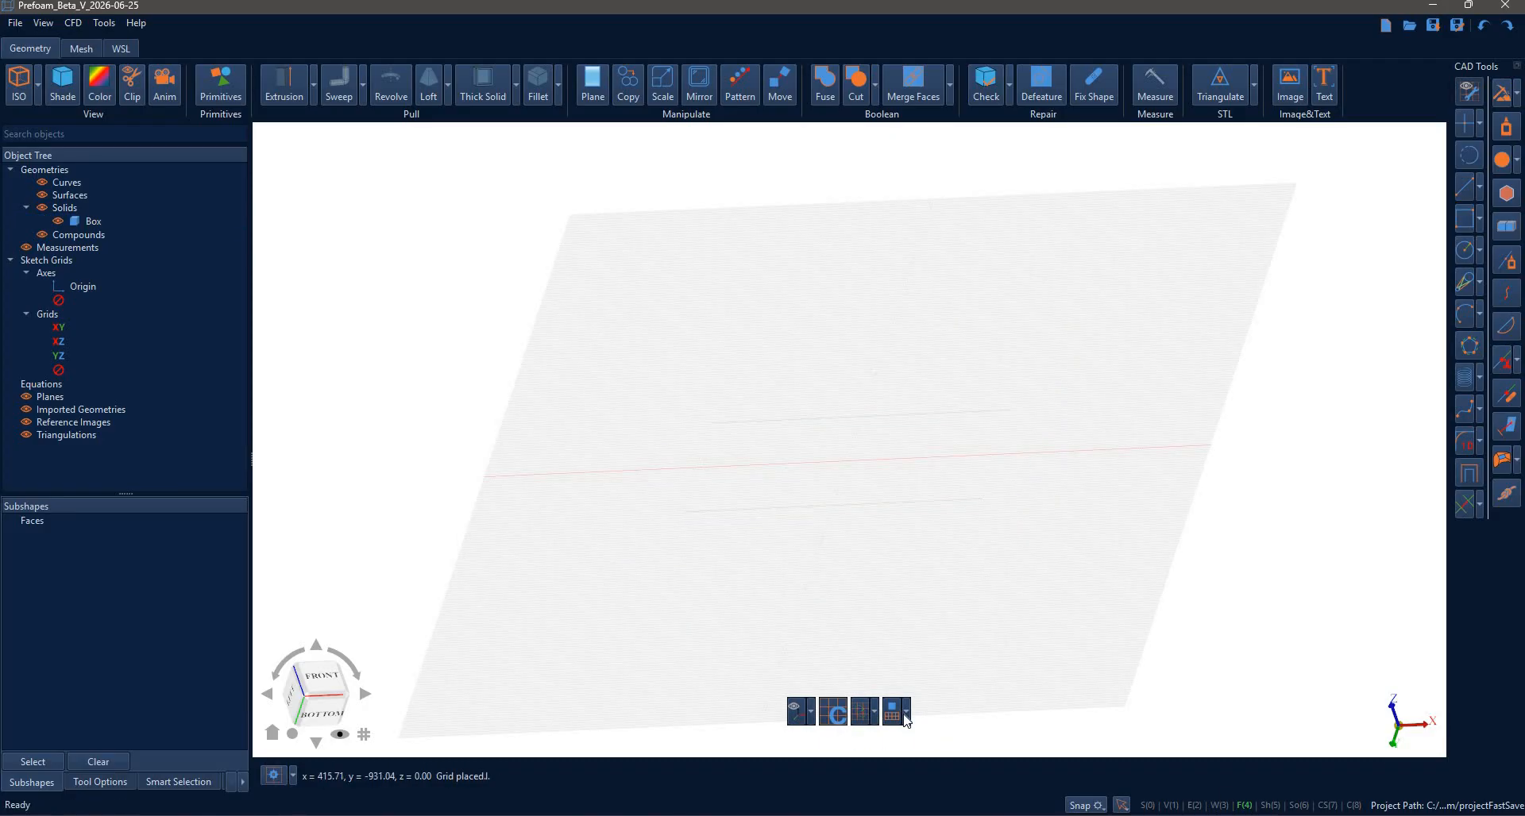
click(366, 737)
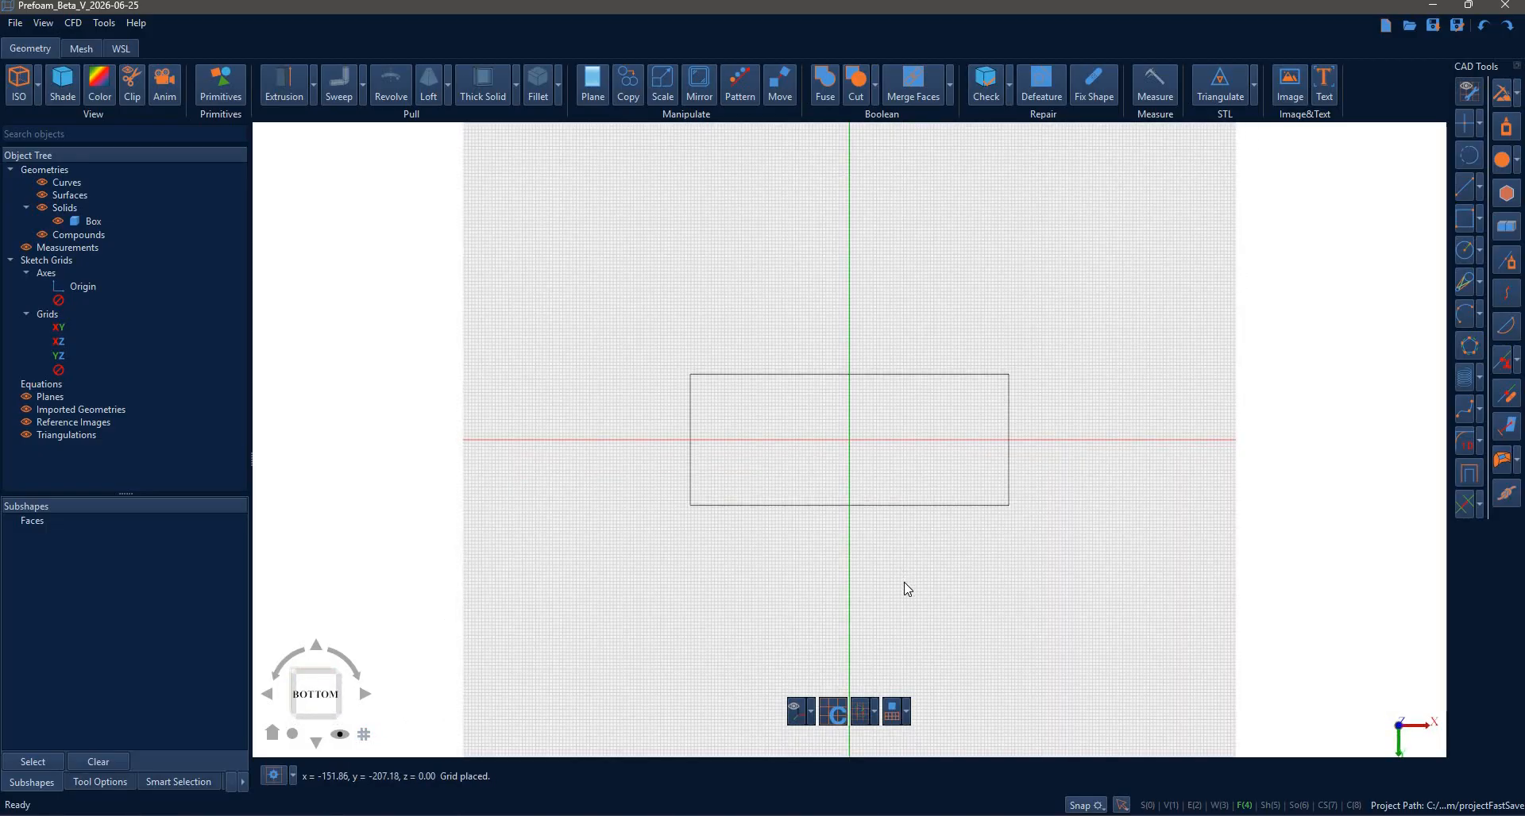
- Set the sketch grid spacing to 10
scroll(908, 589, up, 2)
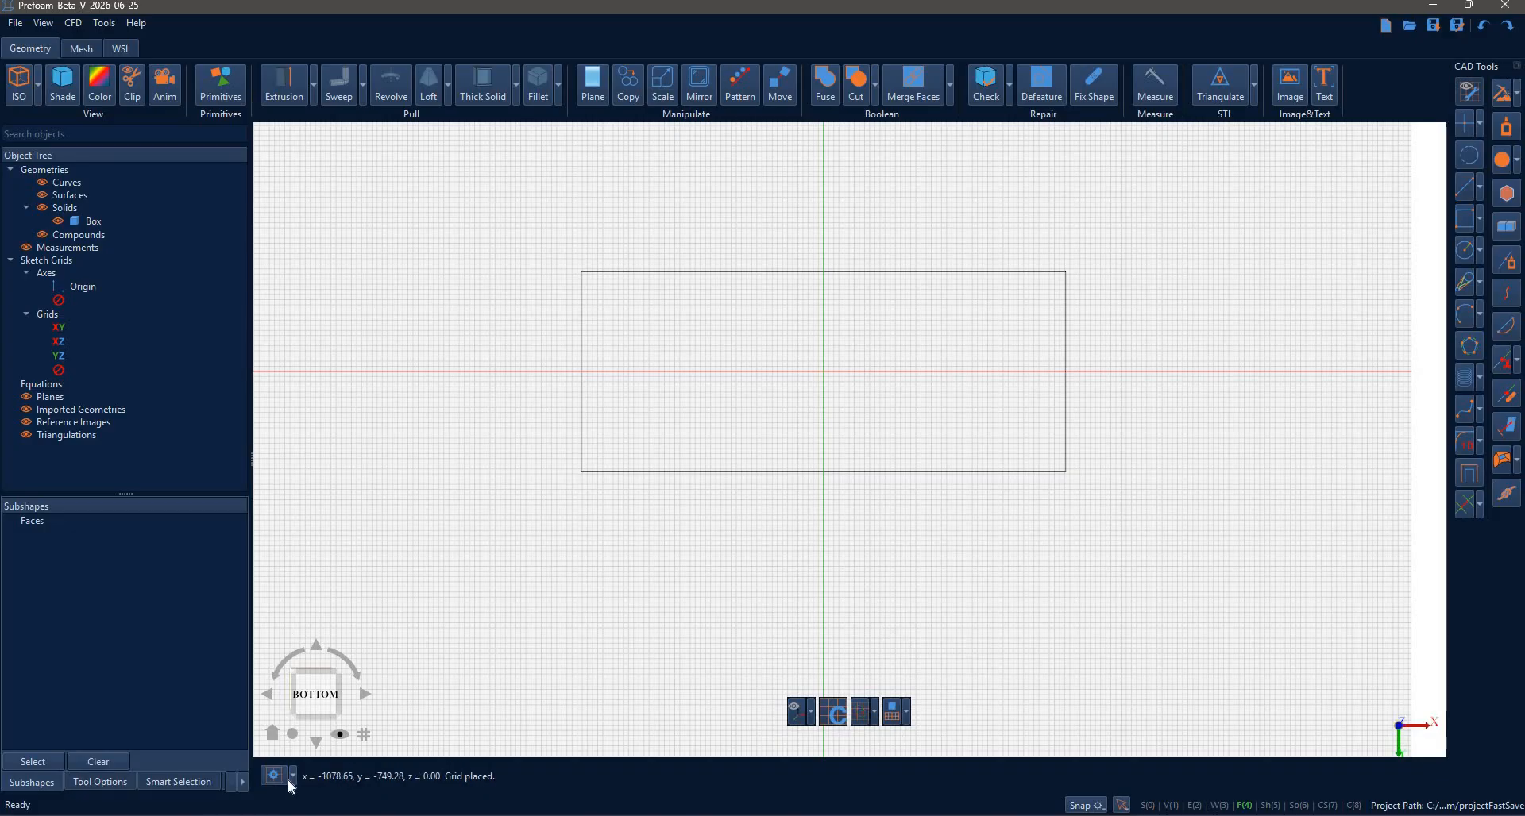
click(333, 731)
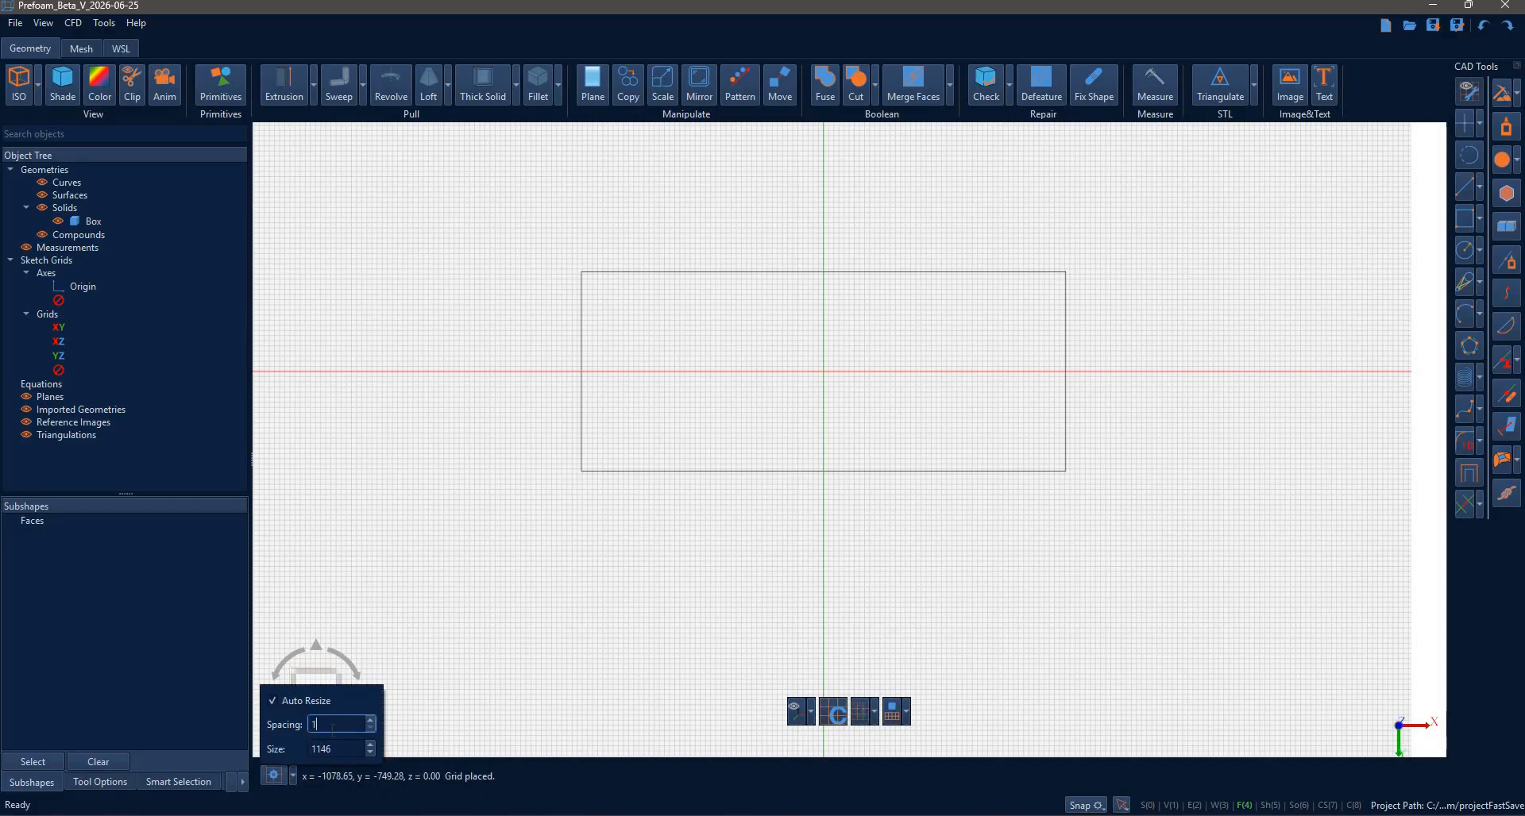
text(0)
click(960, 677)
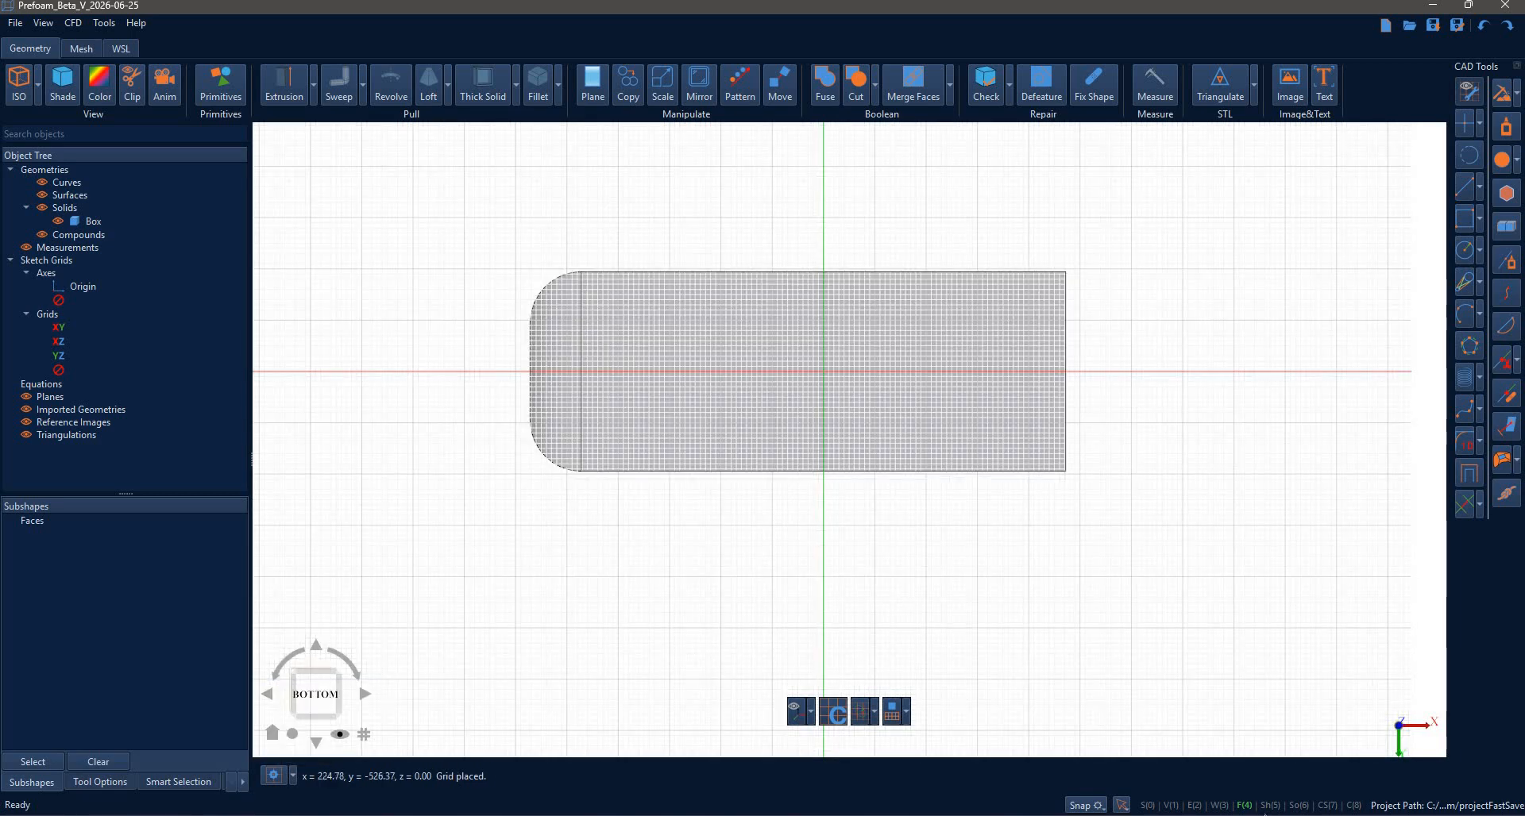
- Select the whole box solid and project its edges onto the underside grid as a dashed reference outline
click(1147, 805)
click(902, 481)
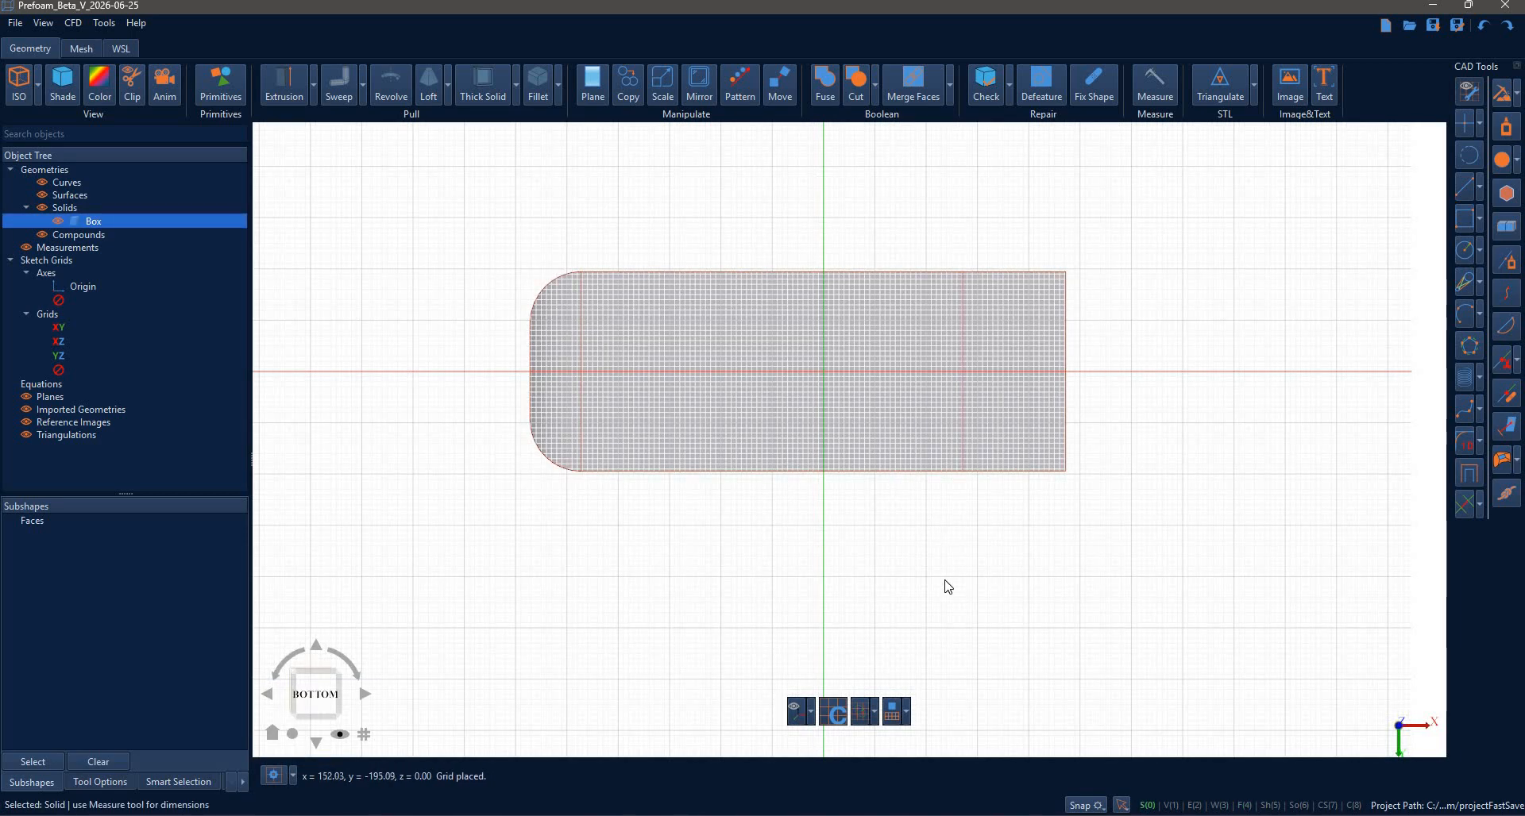
click(885, 700)
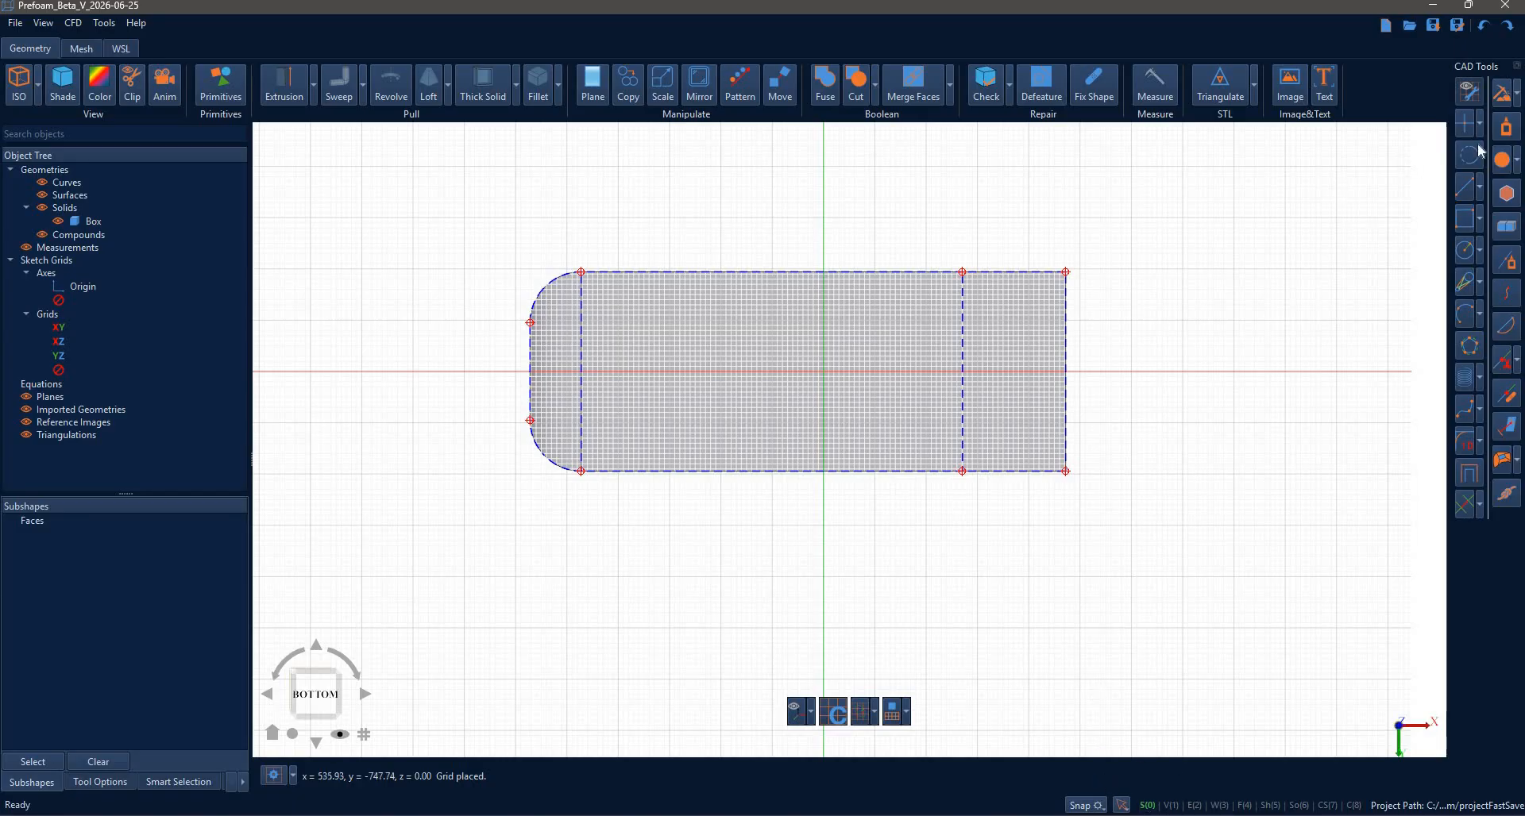
- Draw a line from the midpoint of the nose's front edge at angle 0 and length 202, consulting the CFD-Wiki drawing for the dimension
click(1464, 187)
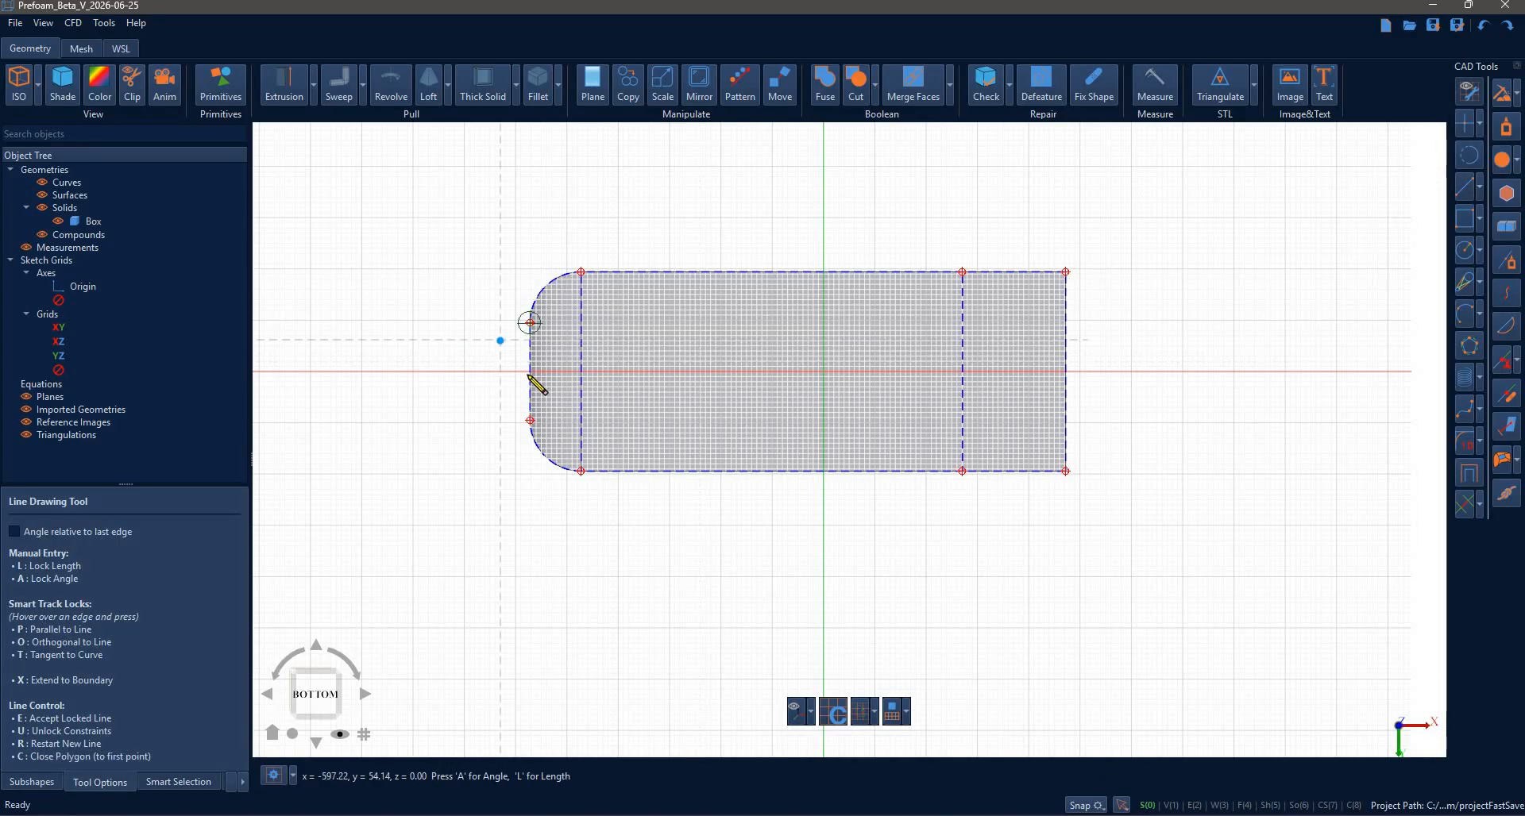
click(677, 371)
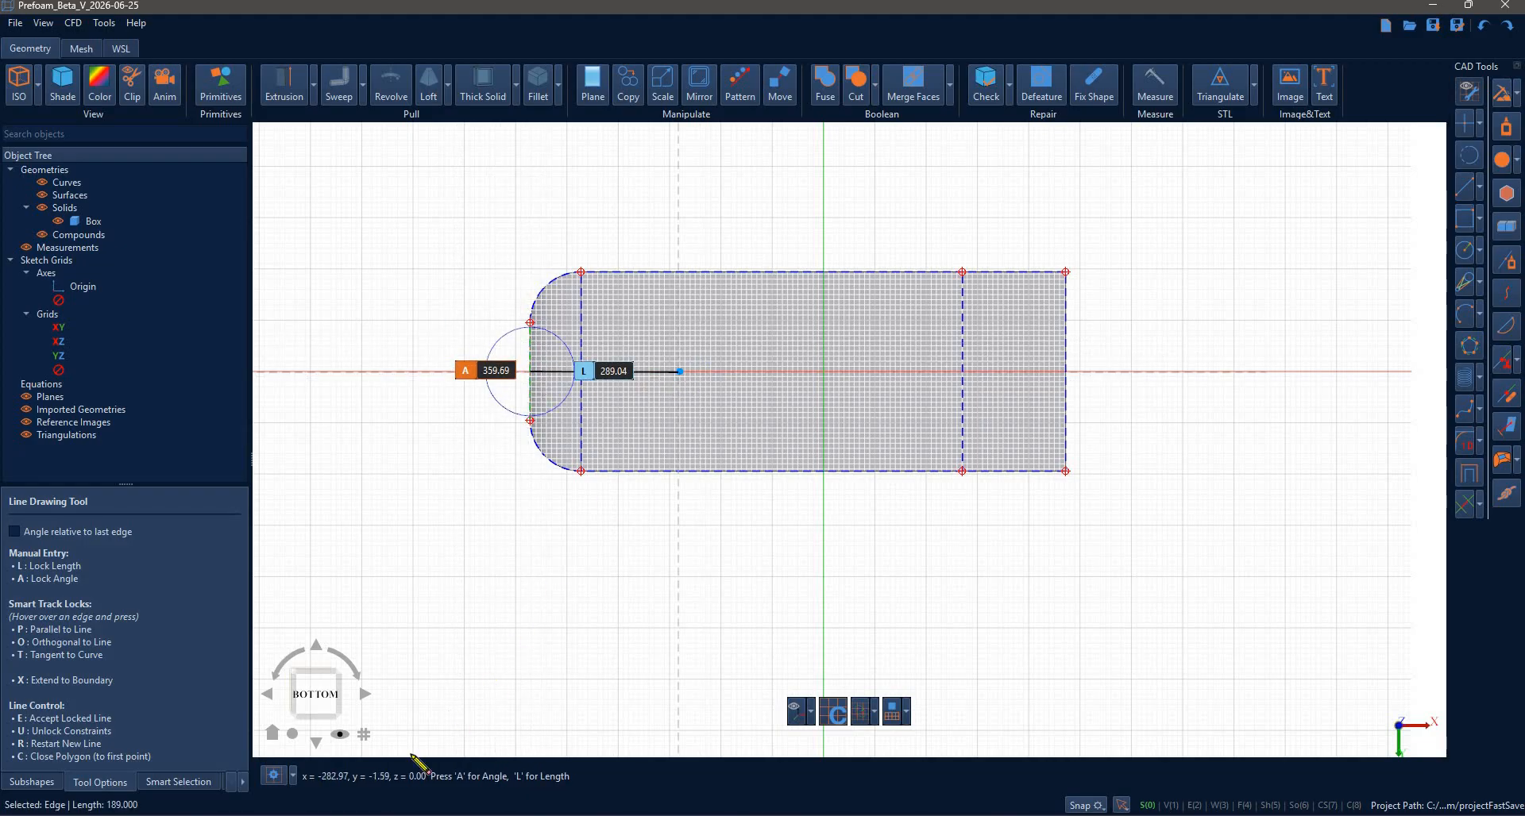
click(379, 815)
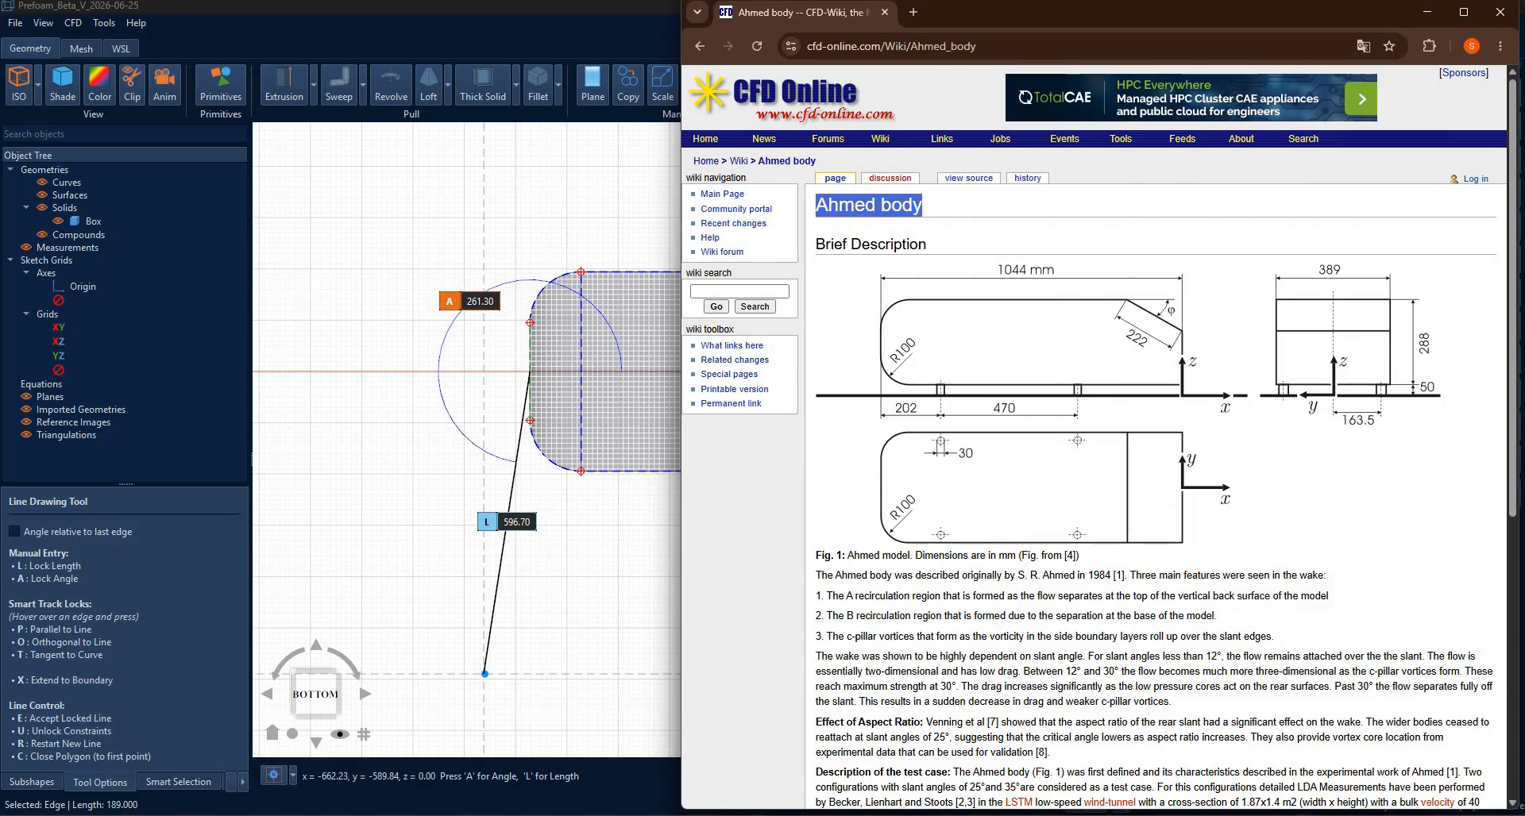
click(673, 395)
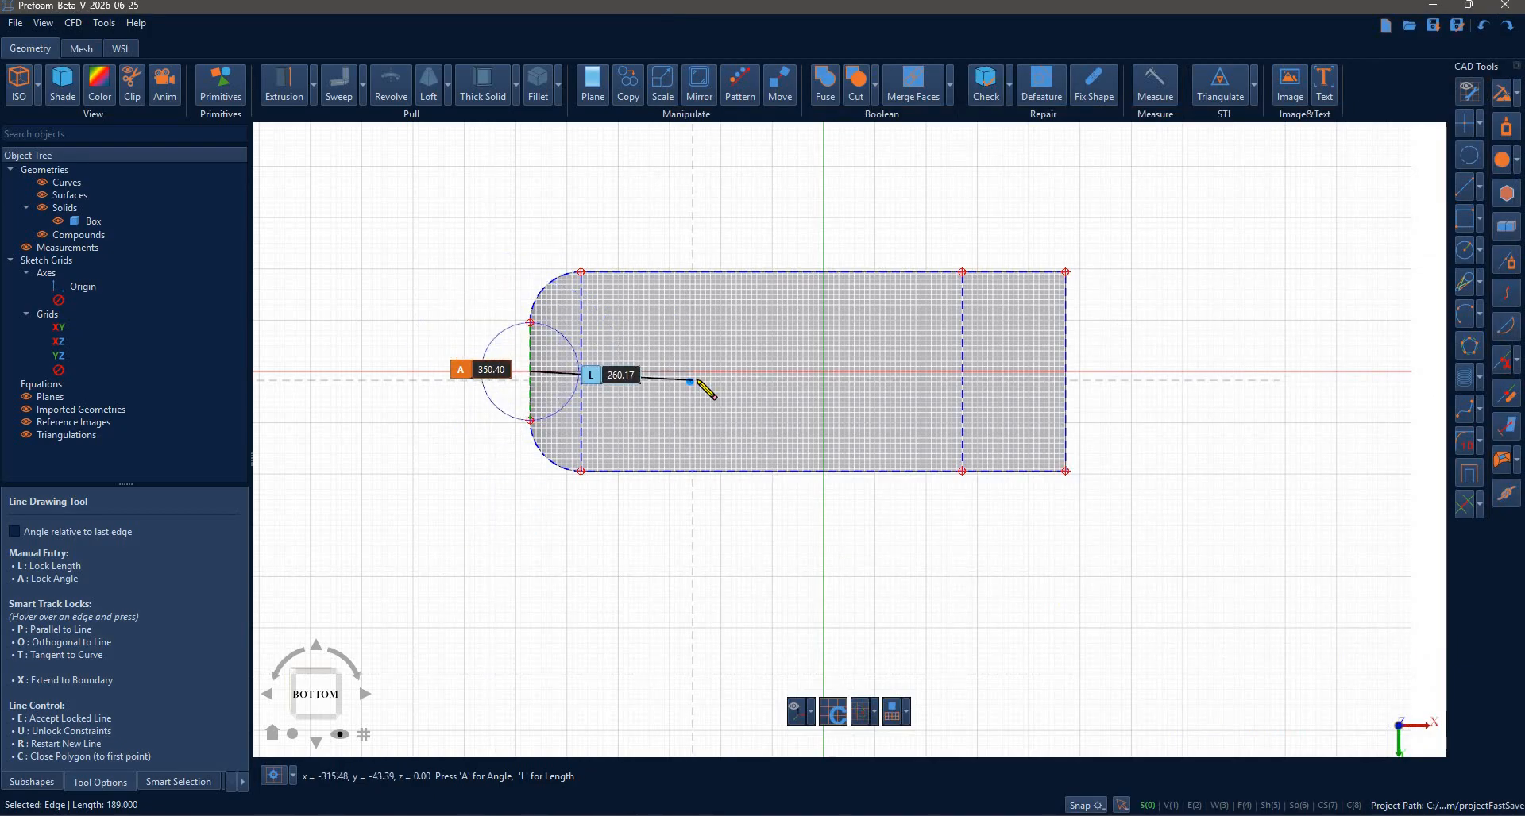
text(a0)
key(Return)
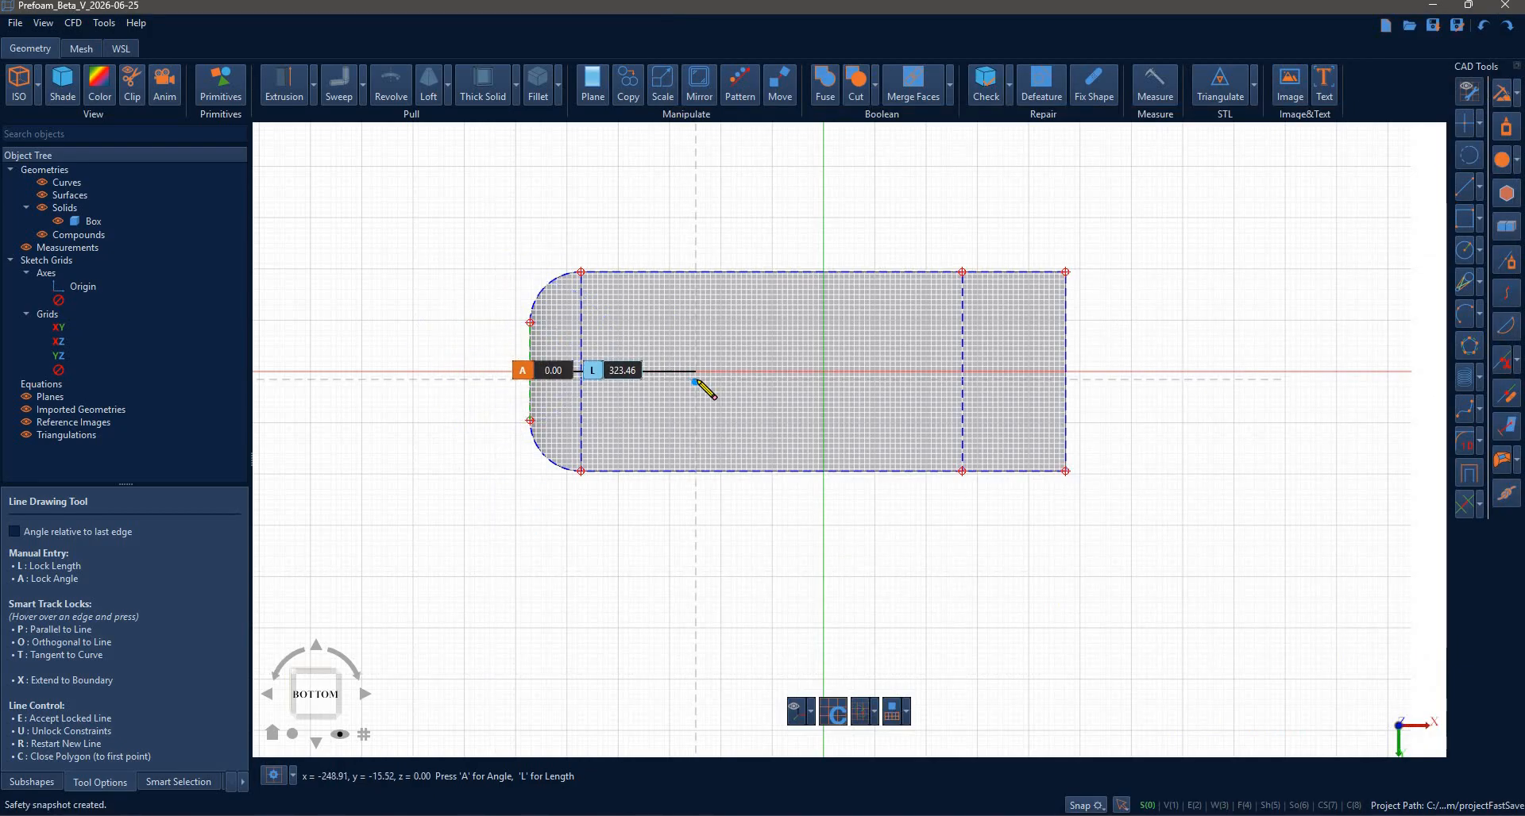
text(l202)
key(Return)
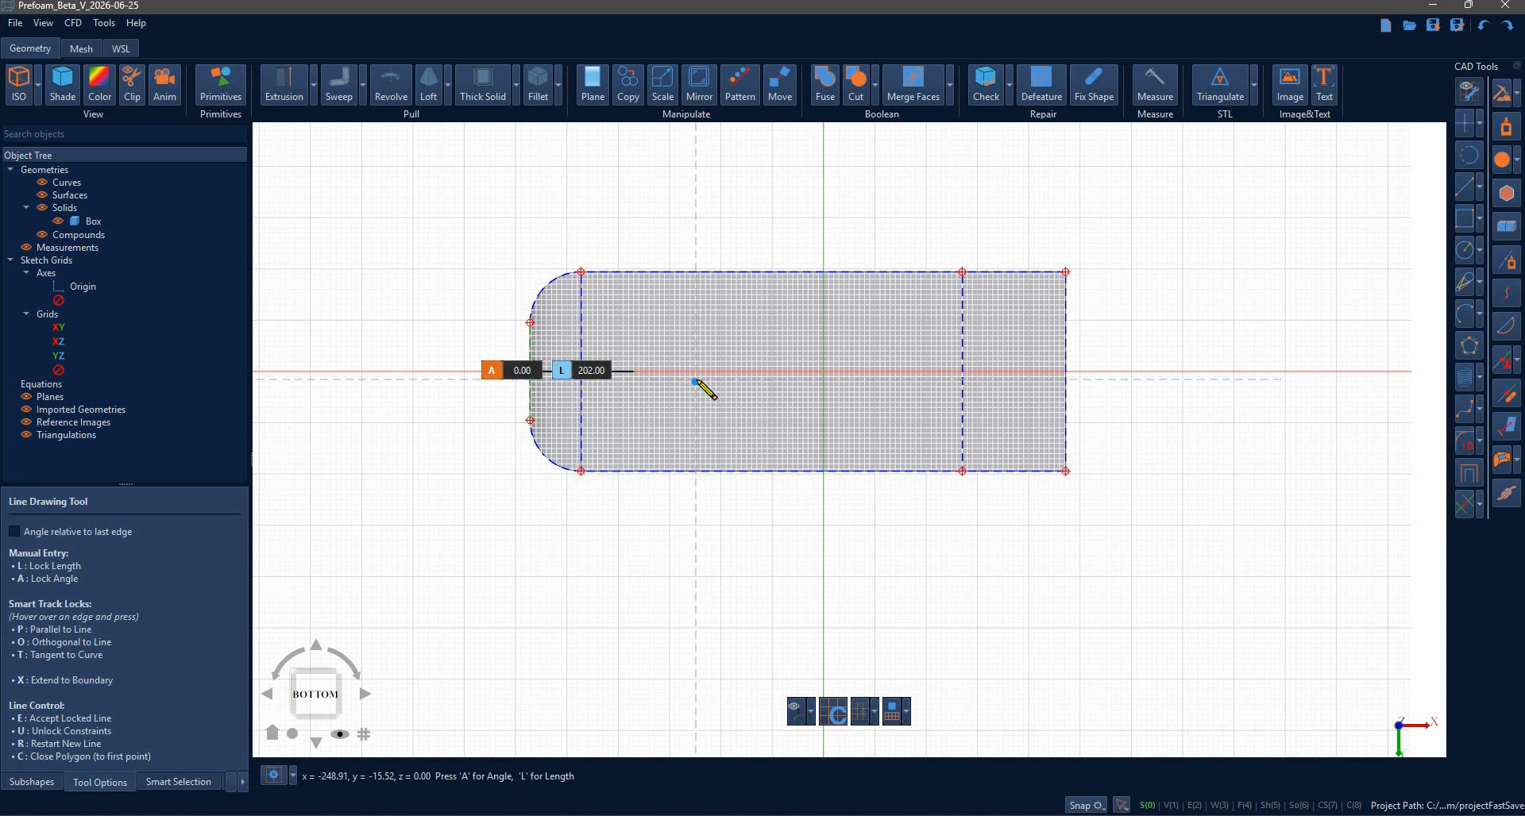
key(e)
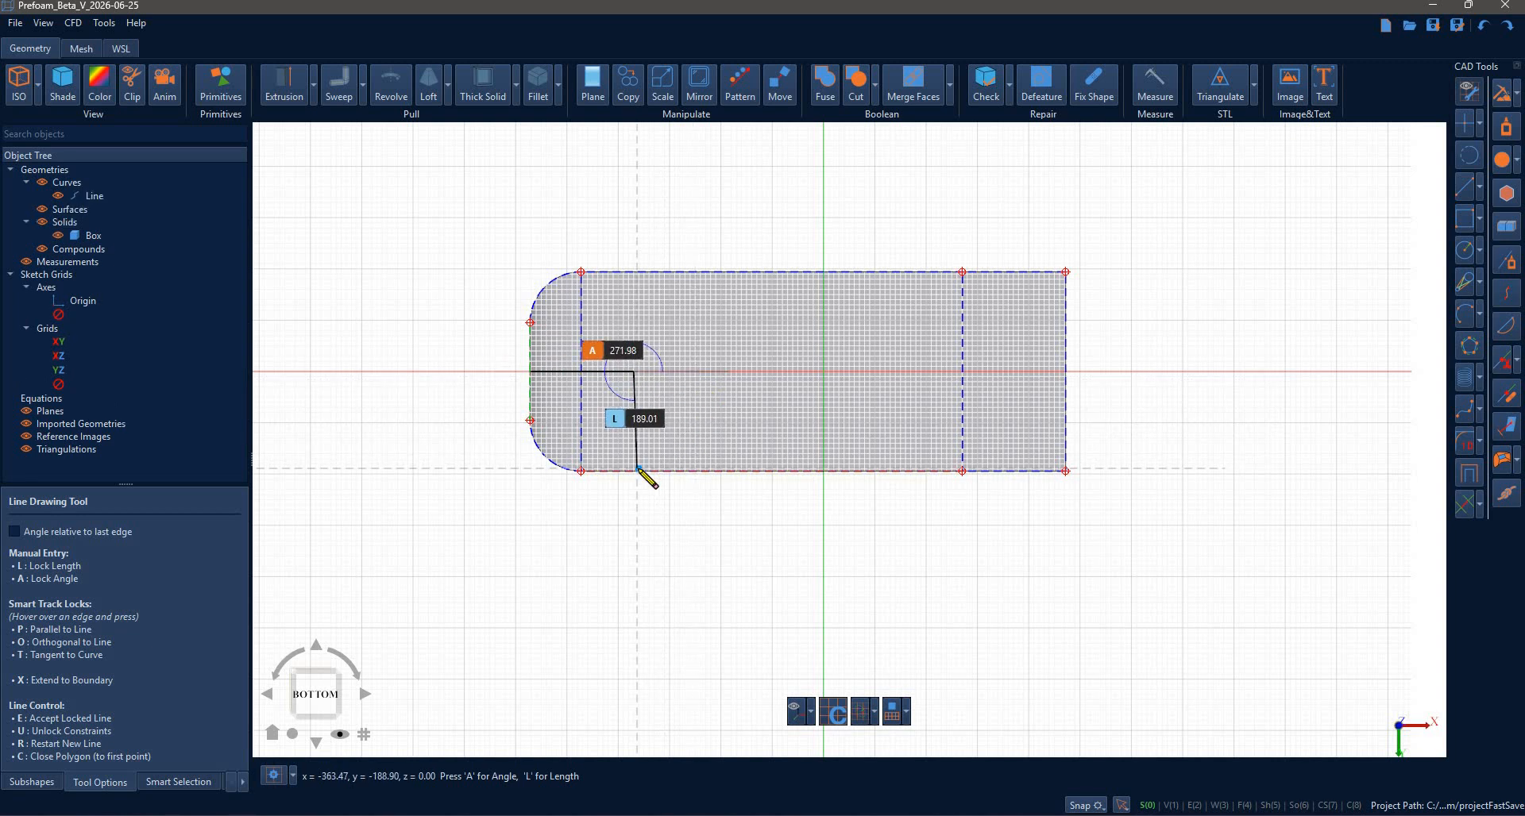
- Continue the line chain from the end of the 202 line with a segment at angle 270 and length 163.50
text(a270)
key(Return)
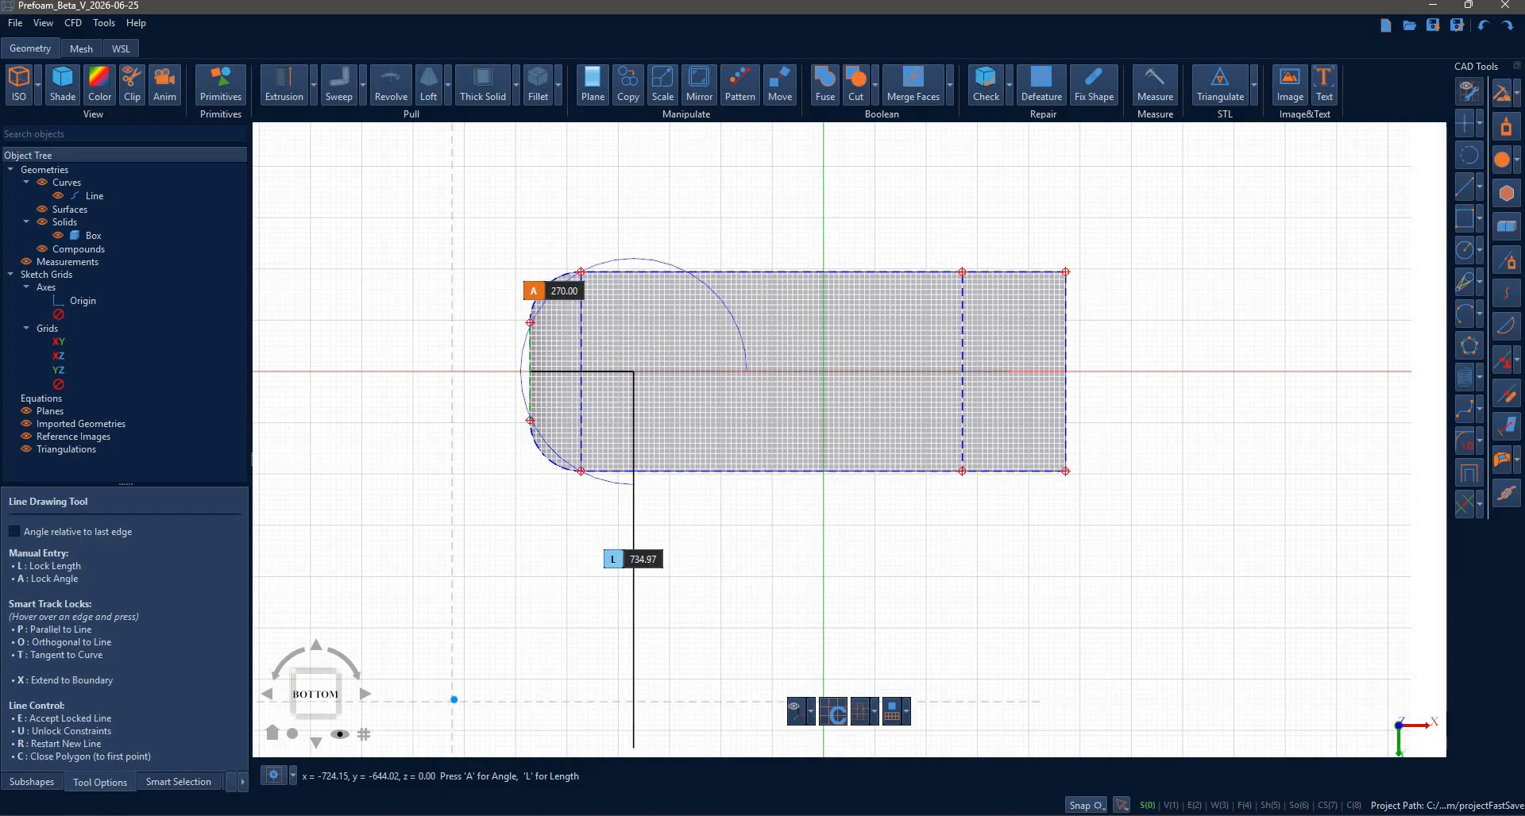
key(alt+Tab)
key(alt+Tab)
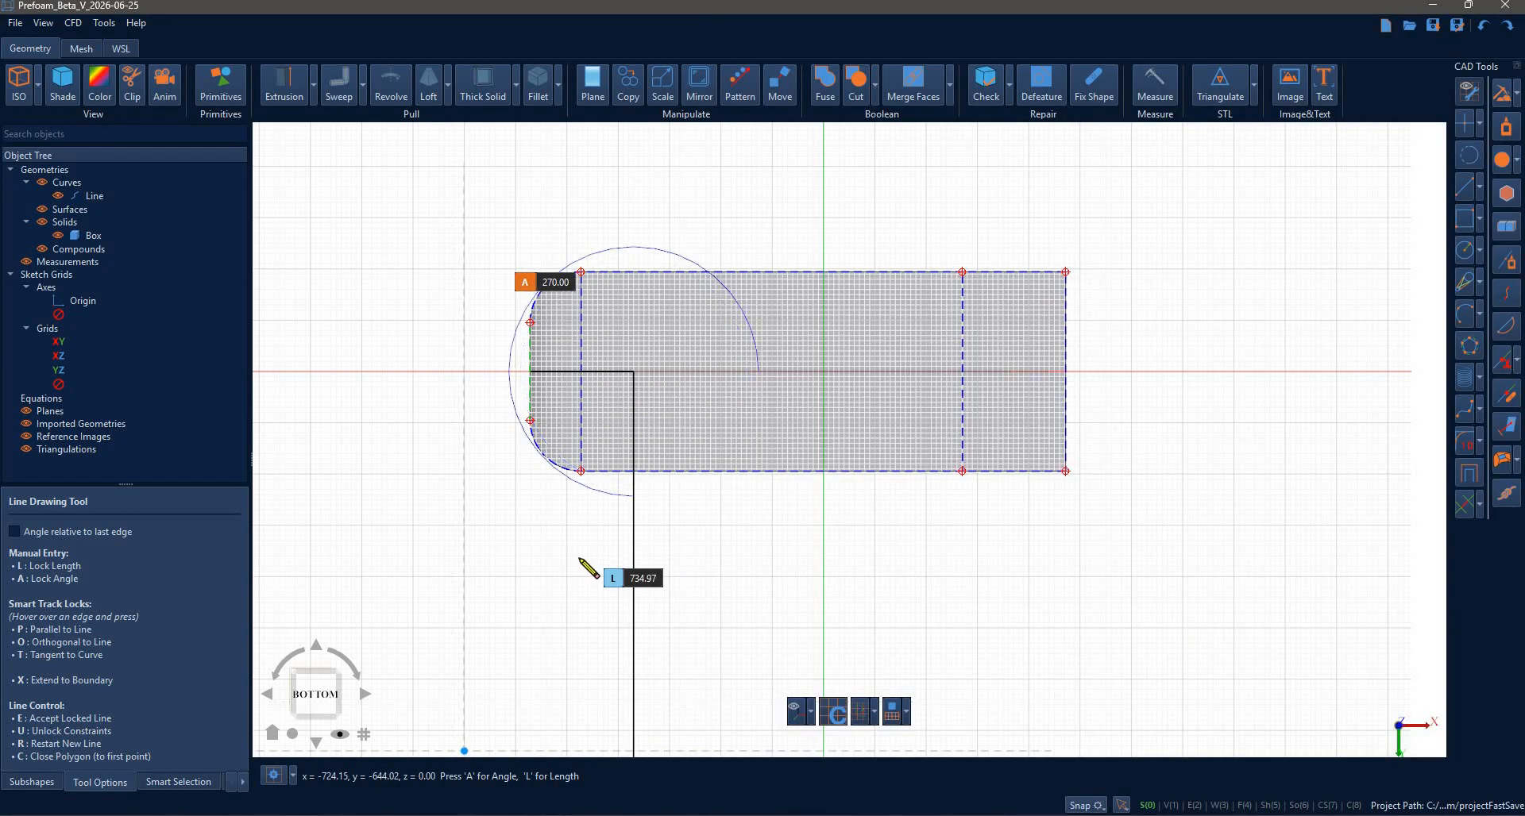
key(l)
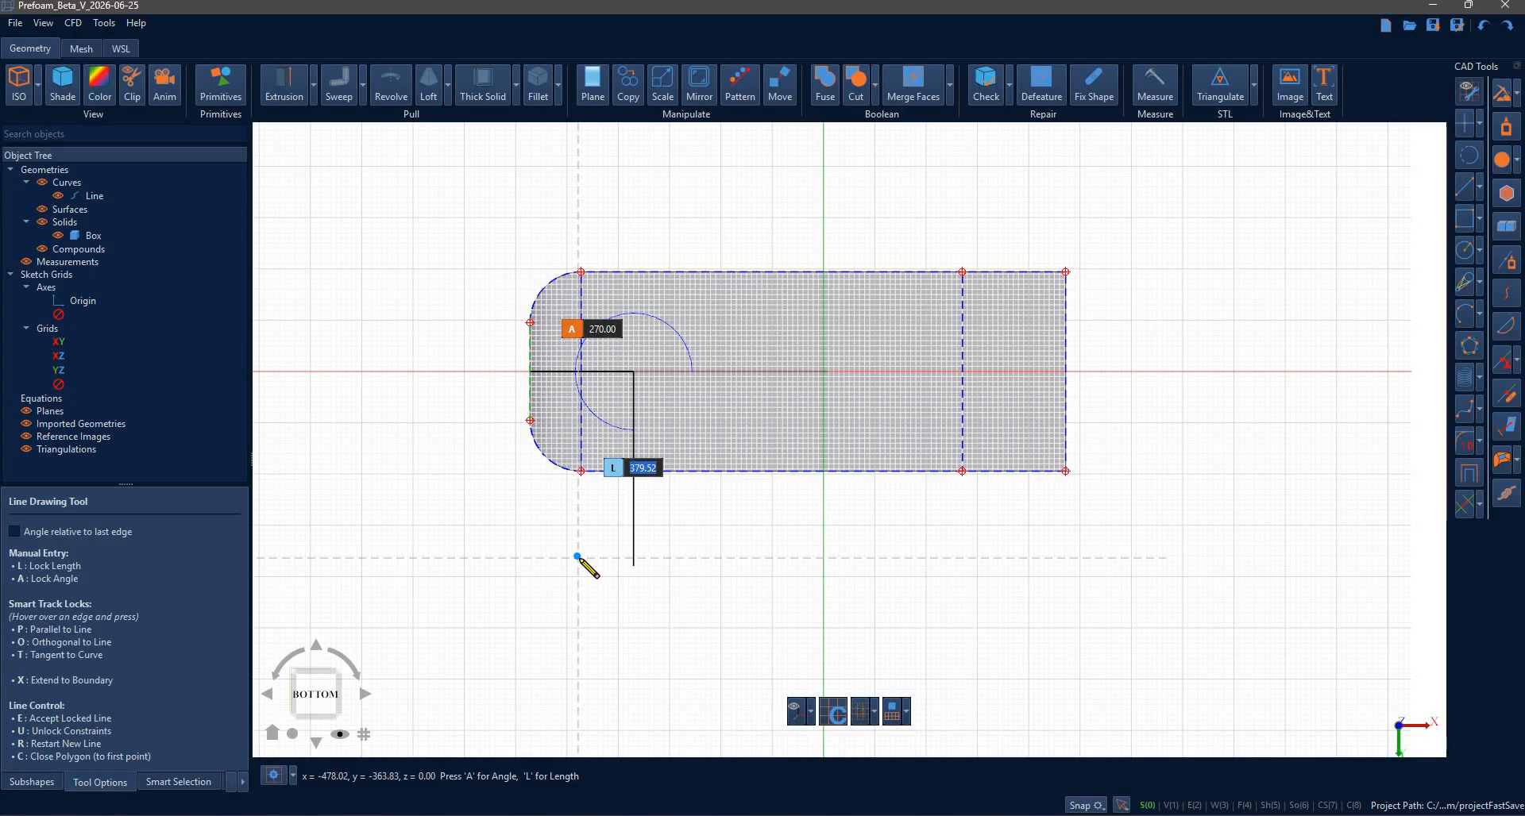
text(163.50)
key(Return)
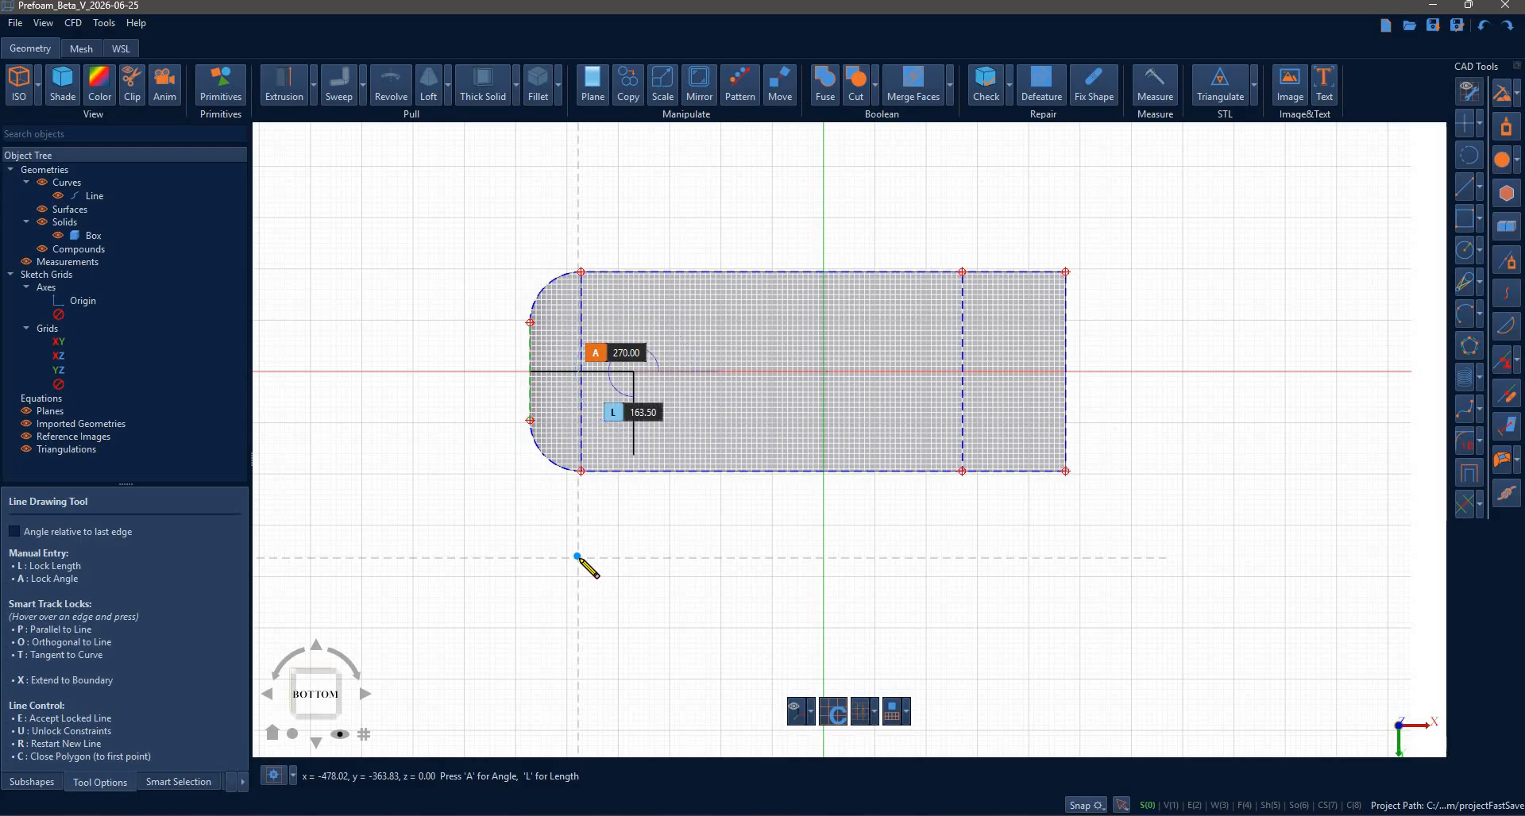
key(e)
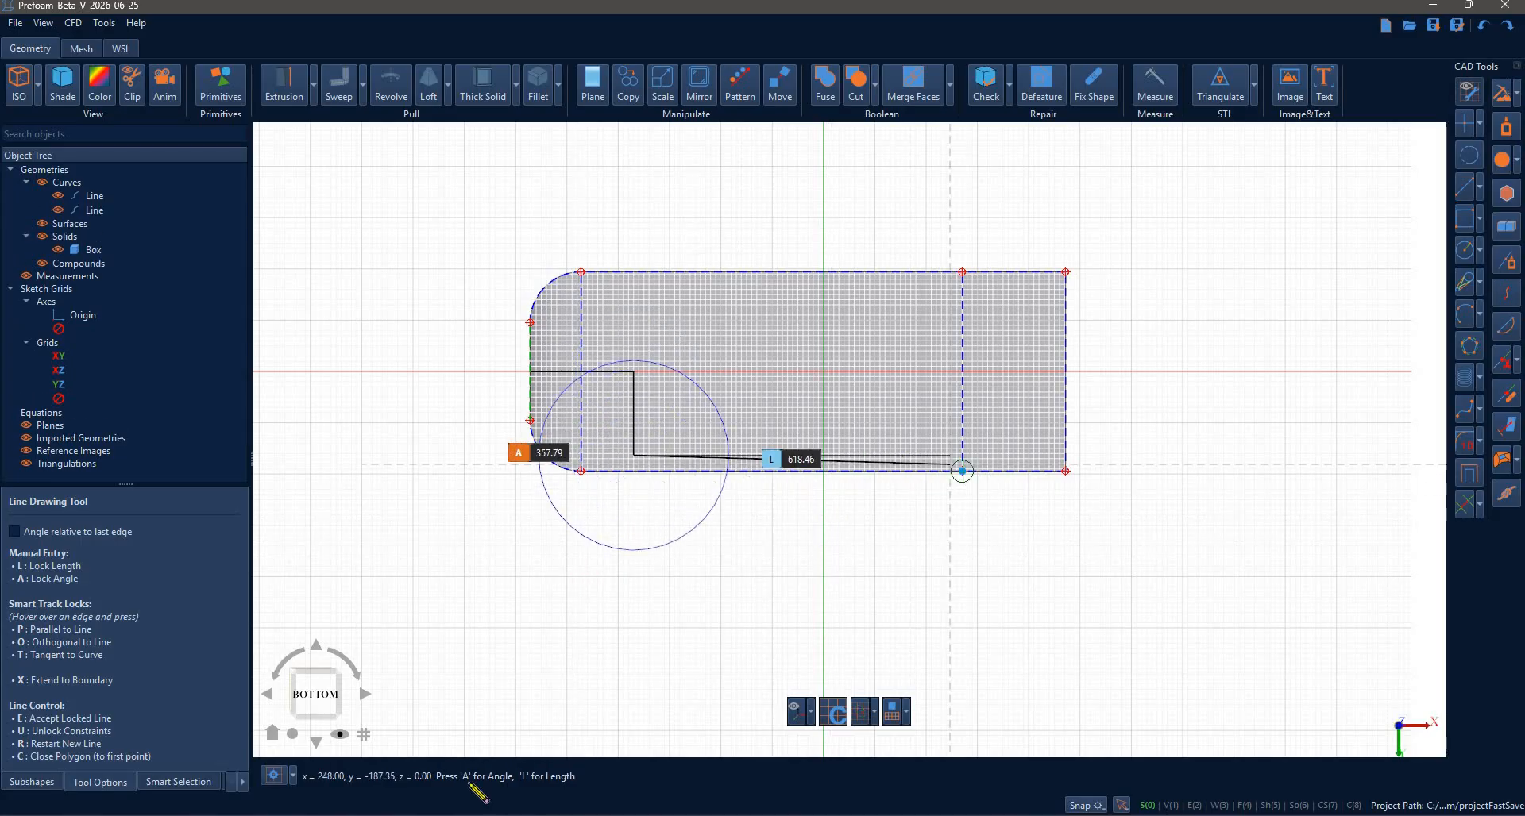
- Add a third line segment at angle 0 and length 470 toward the rear, per the CFD-Wiki drawing, and finish the line chain
key(alt+Tab)
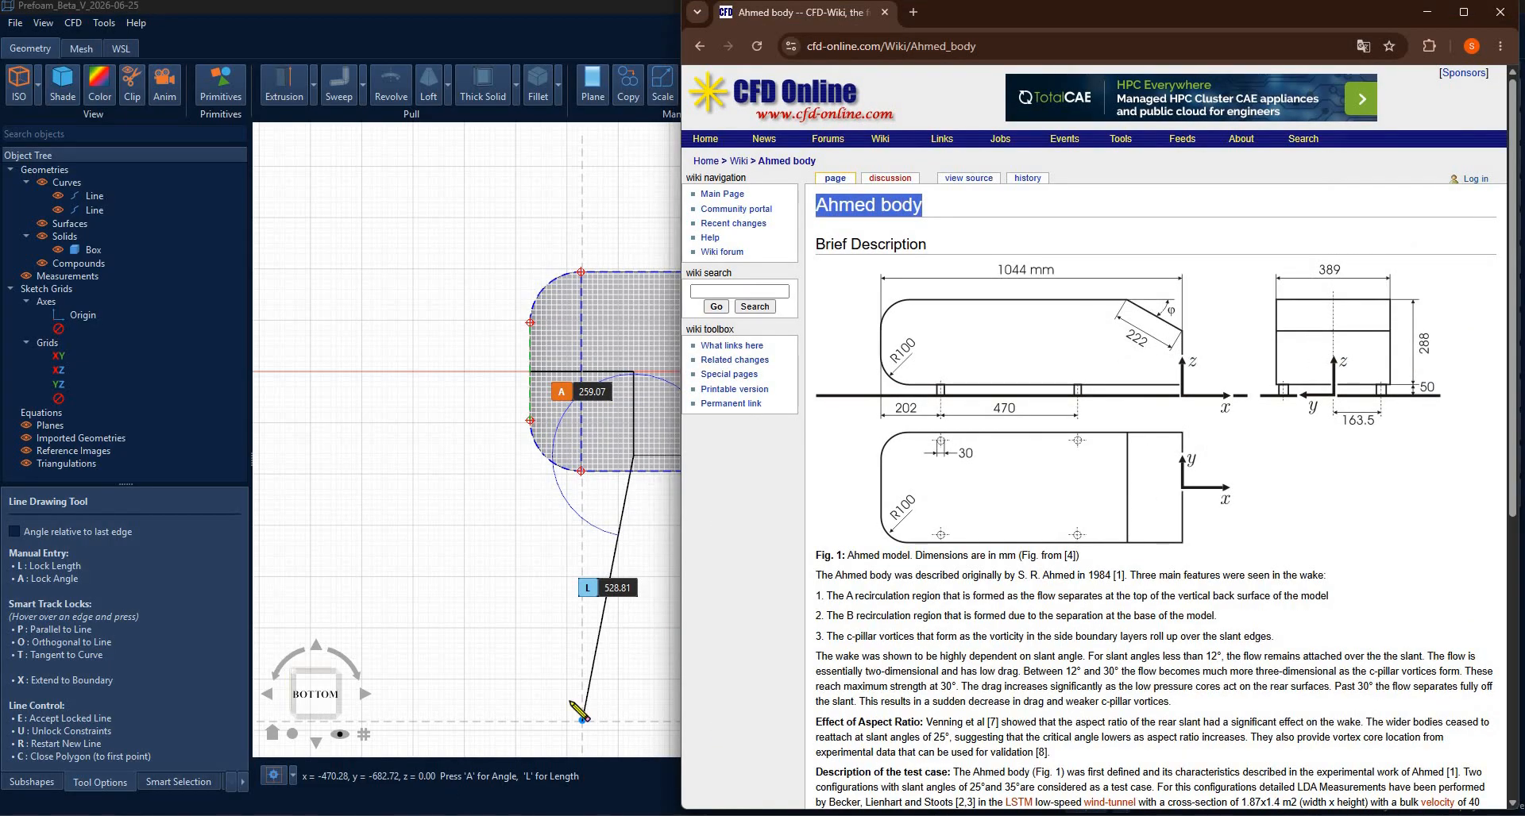
key(alt+Tab)
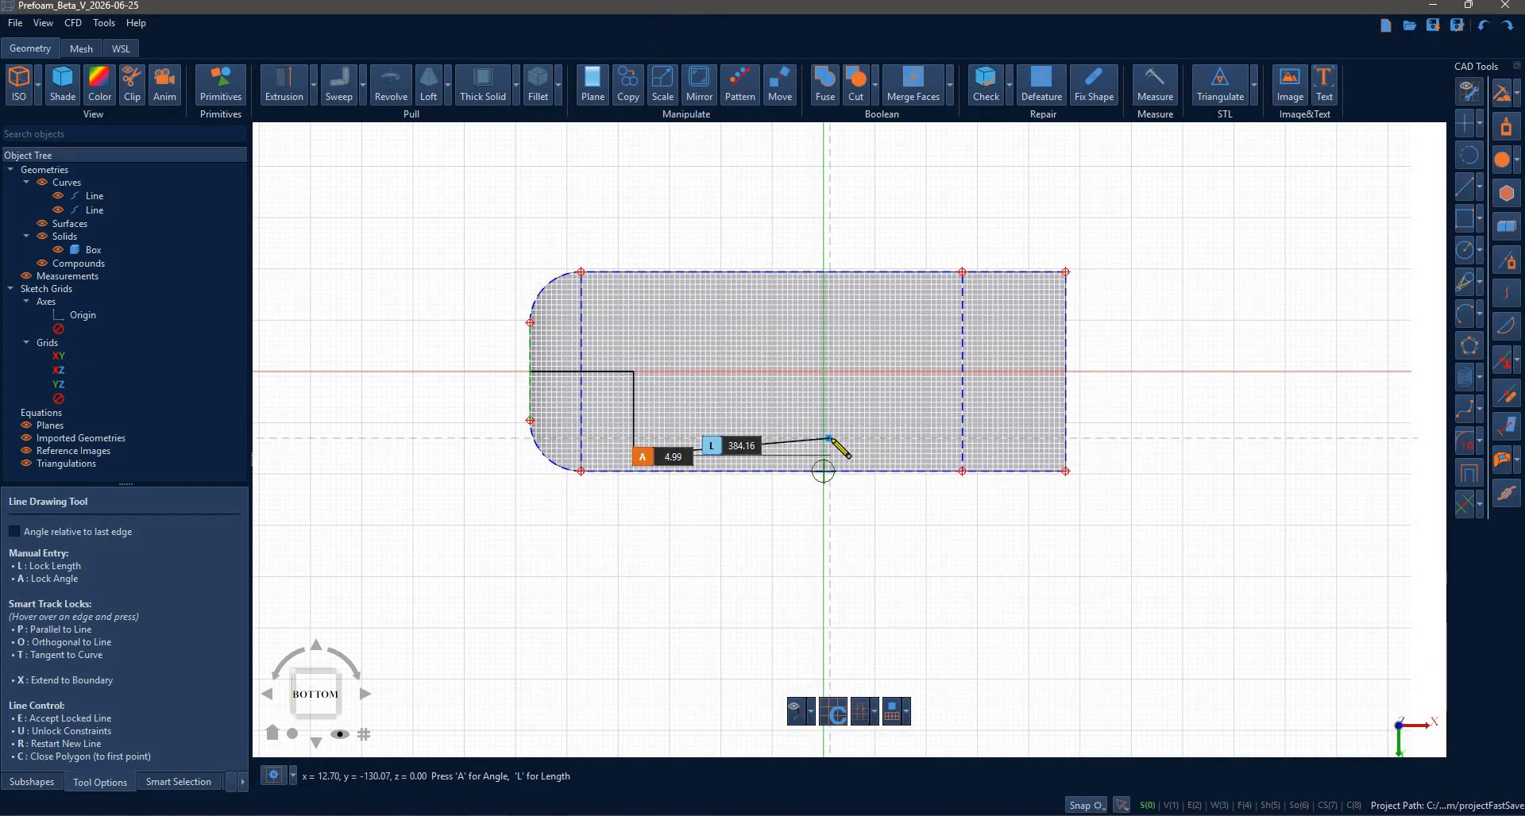
text(0)
key(Return)
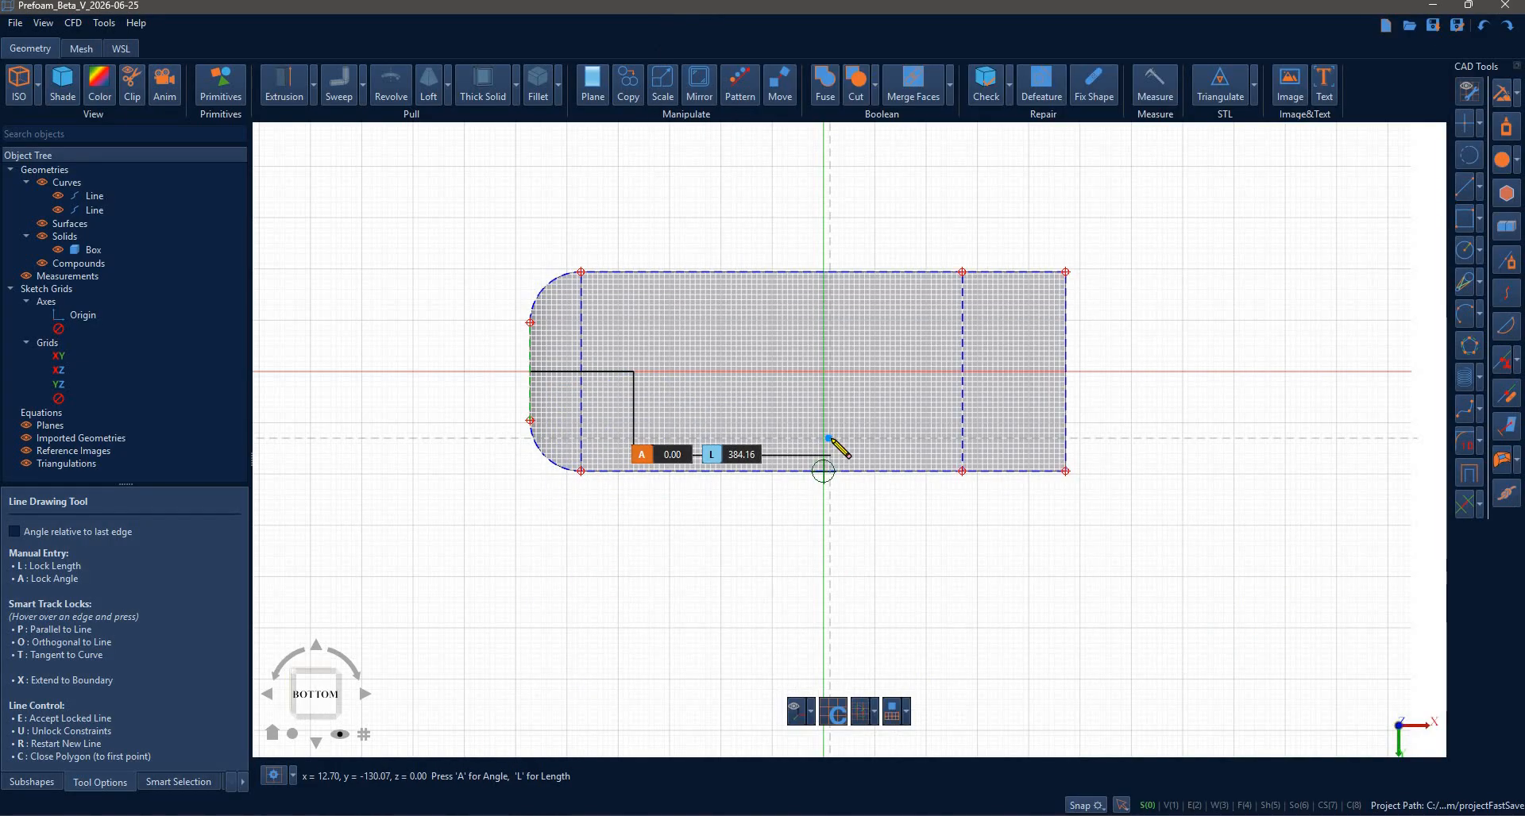
key(l)
key(Return)
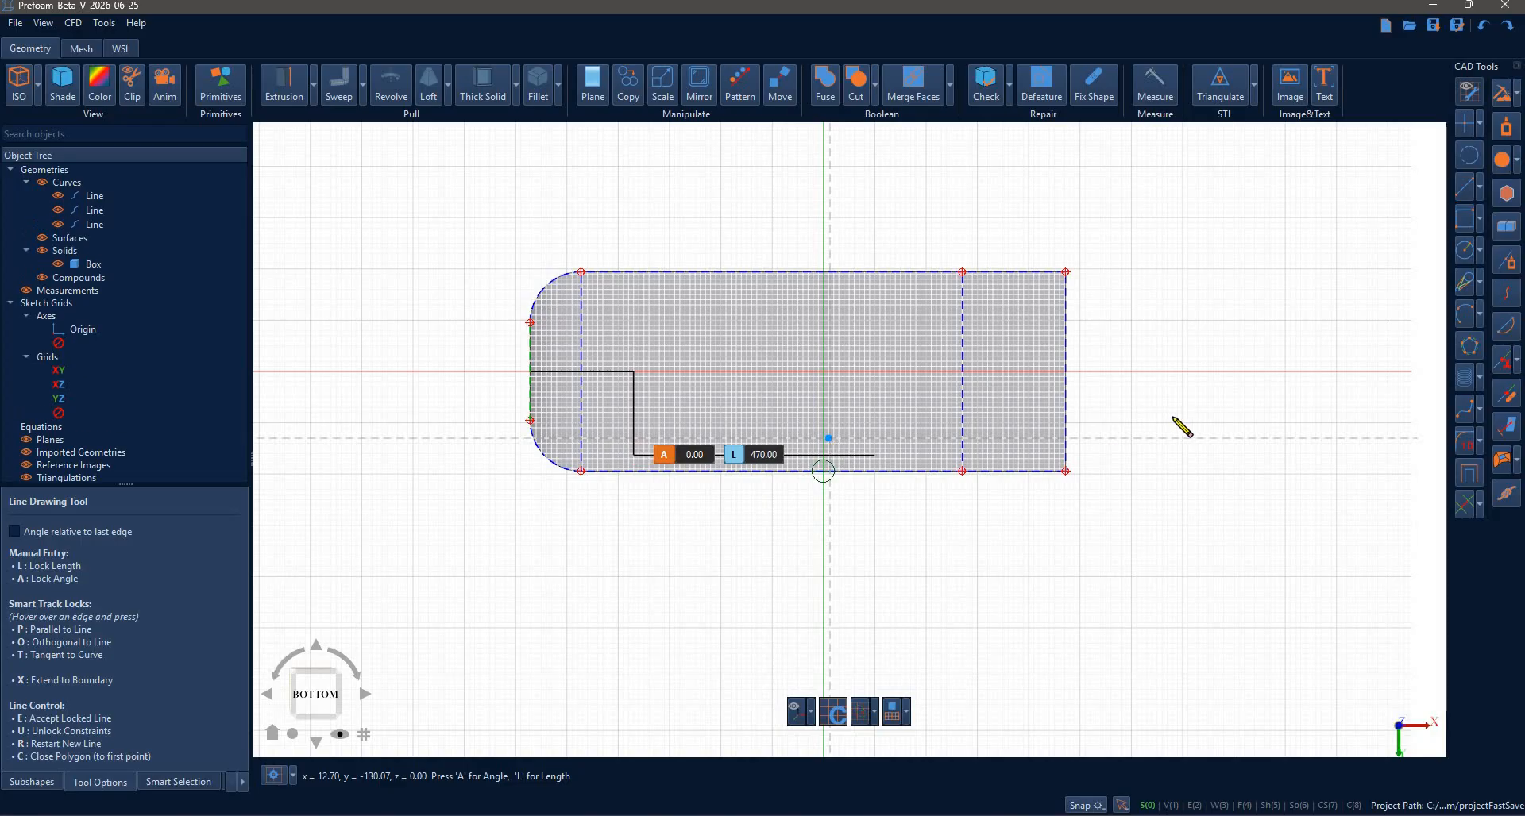
key(Escape)
- Select the three sketched lines and convert them to dashed construction lines
click(832, 456)
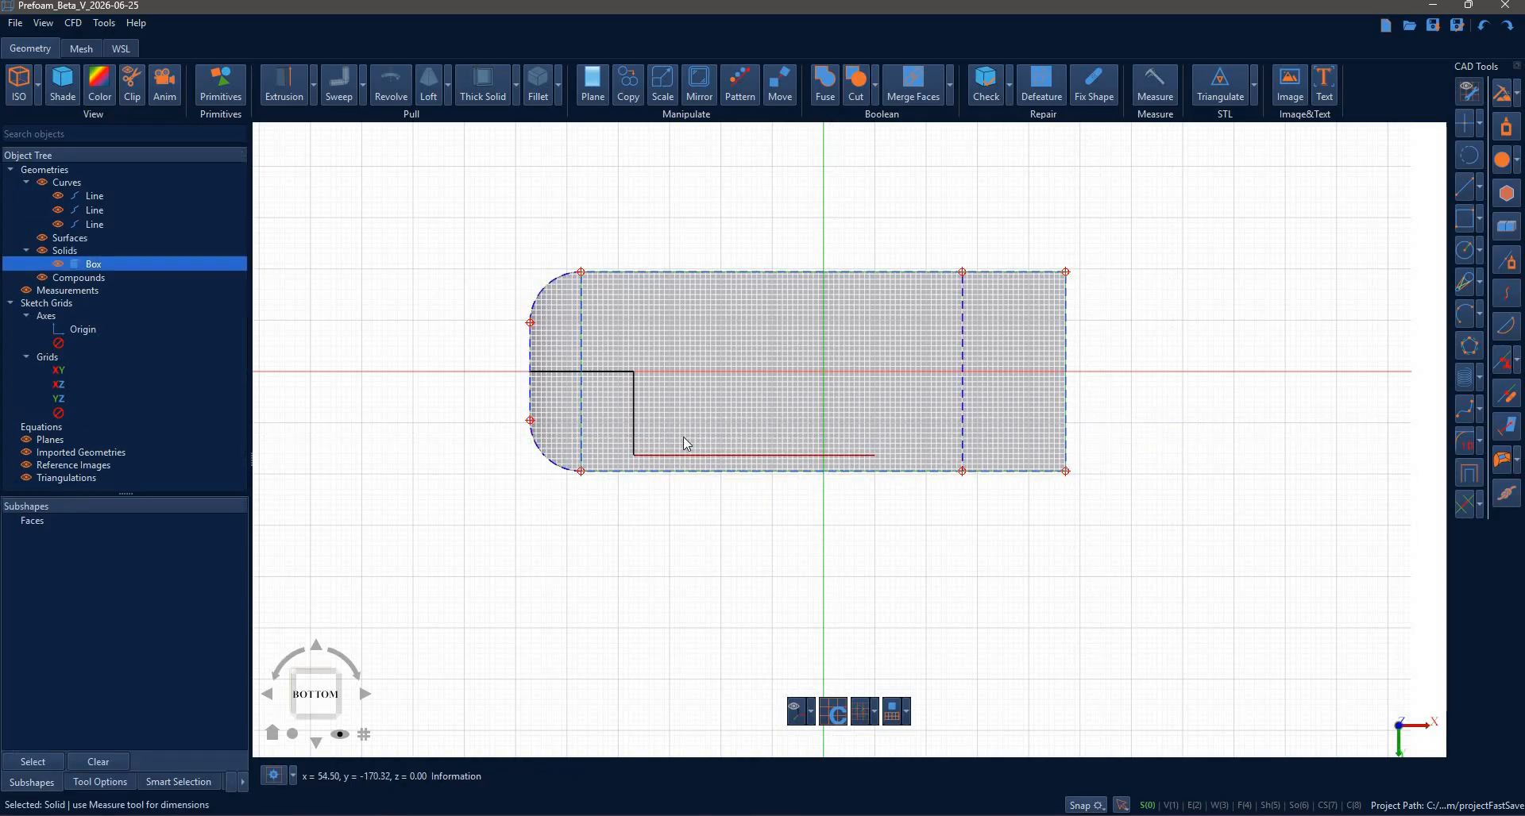
click(635, 417)
ctrl+click(633, 398)
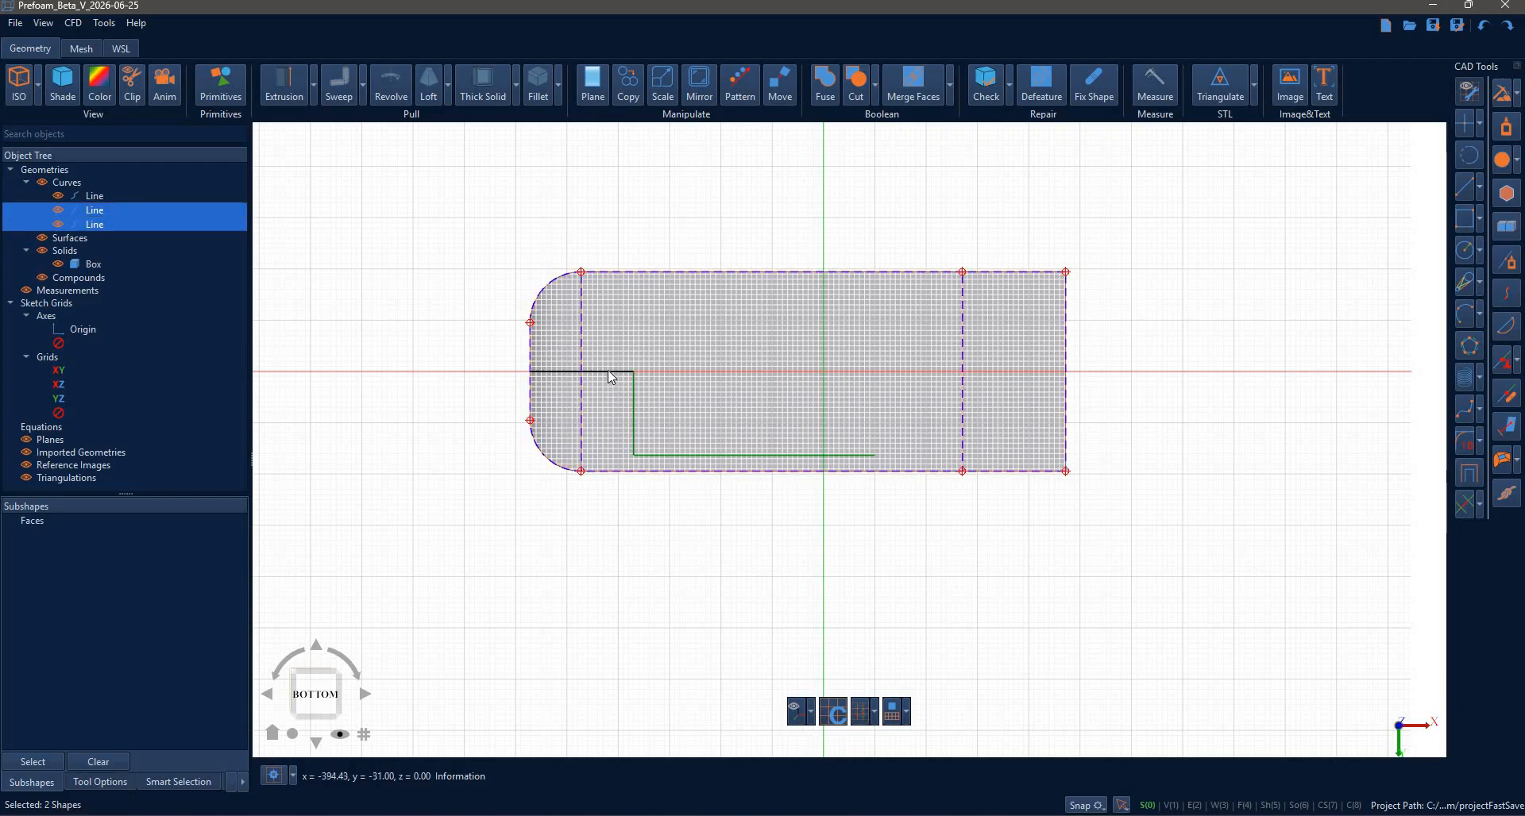
ctrl+click(615, 371)
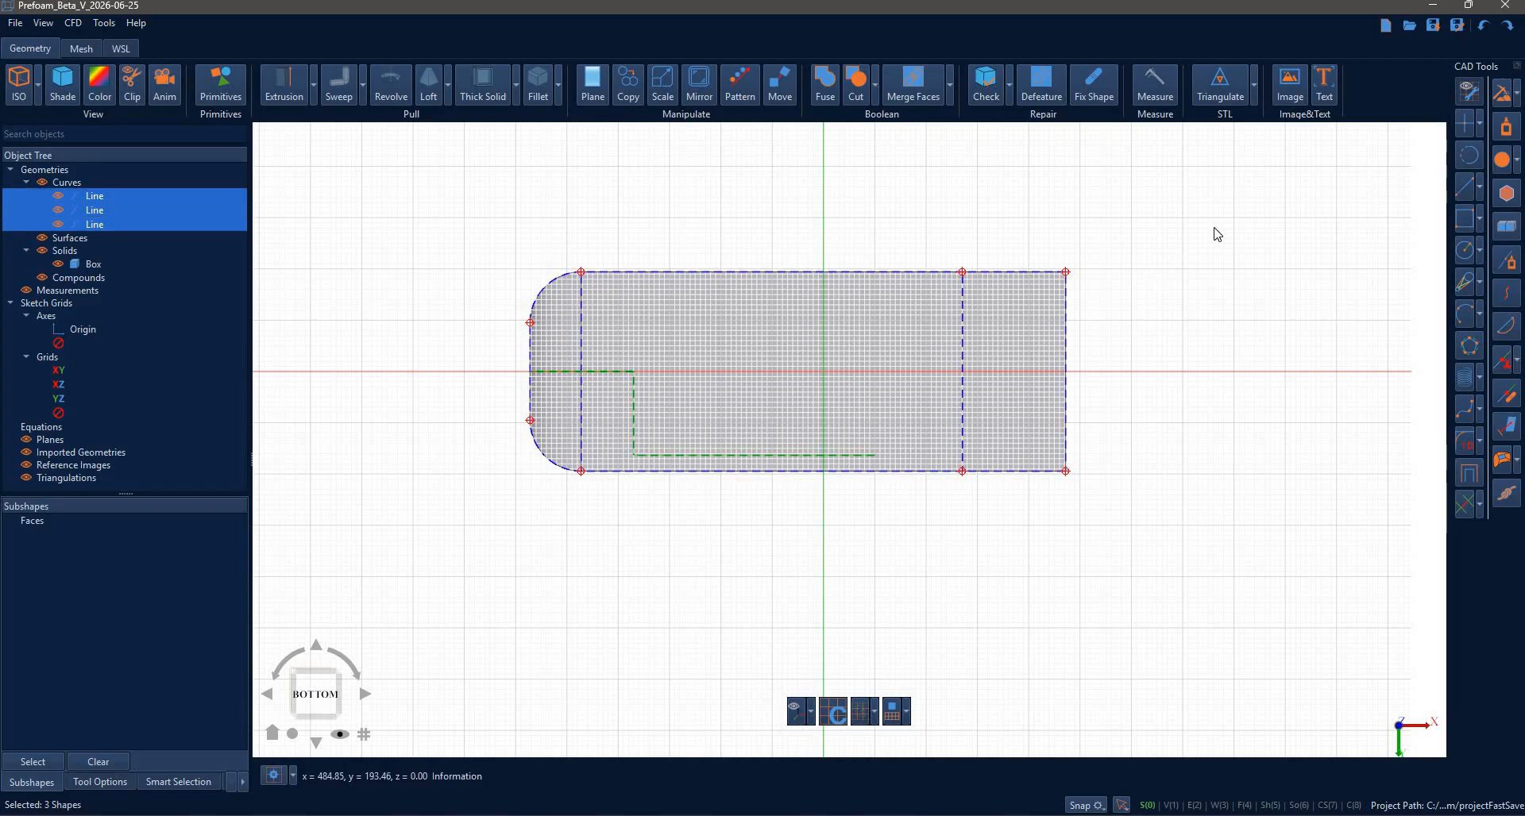
key(Escape)
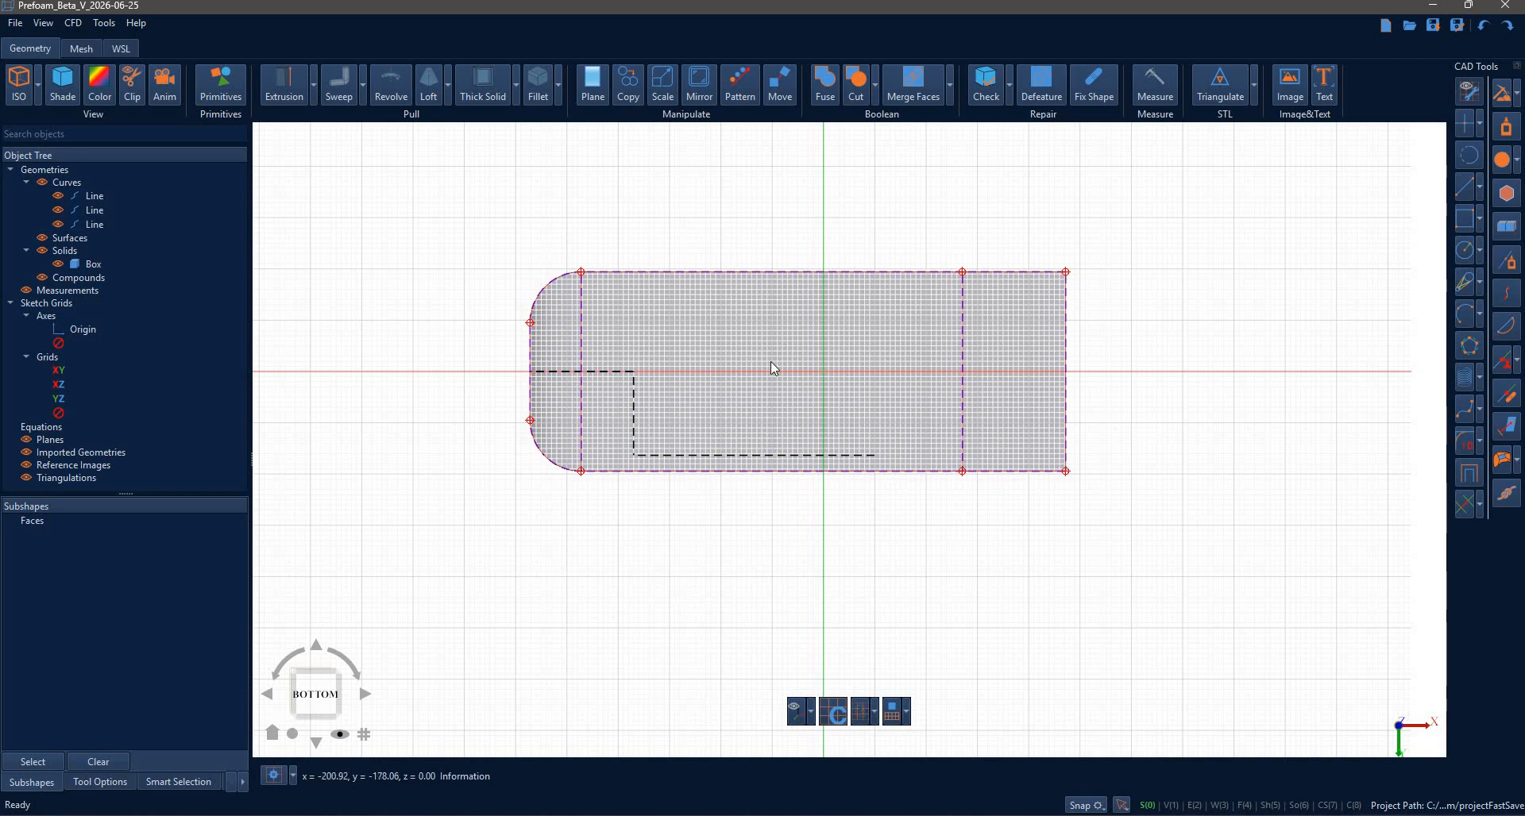
- Draw two center circles with faces, radius 15, centred on the two ends of the 470 construction line
scroll(762, 413, up, 5)
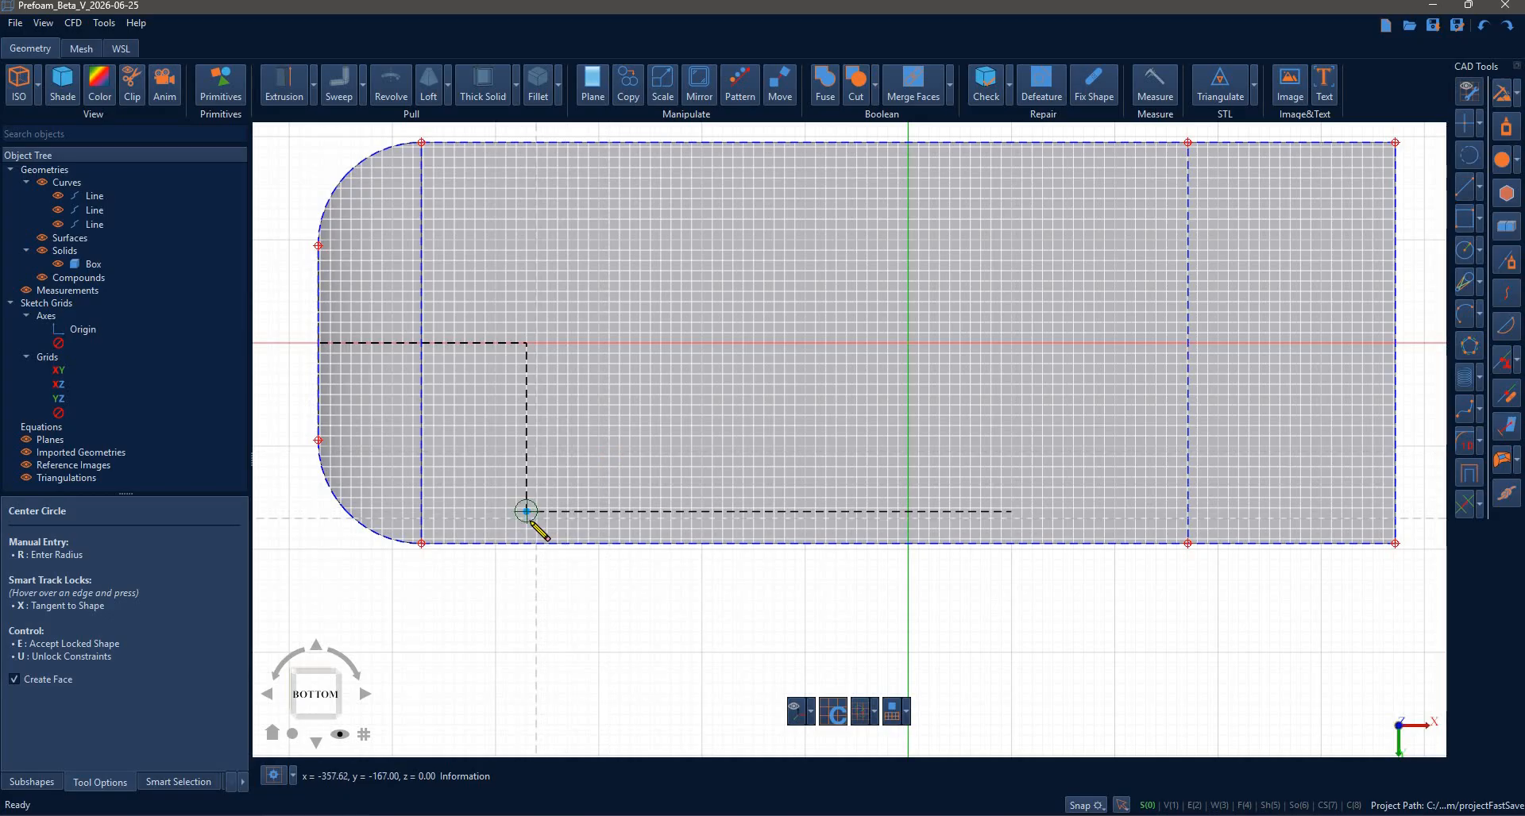
click(585, 497)
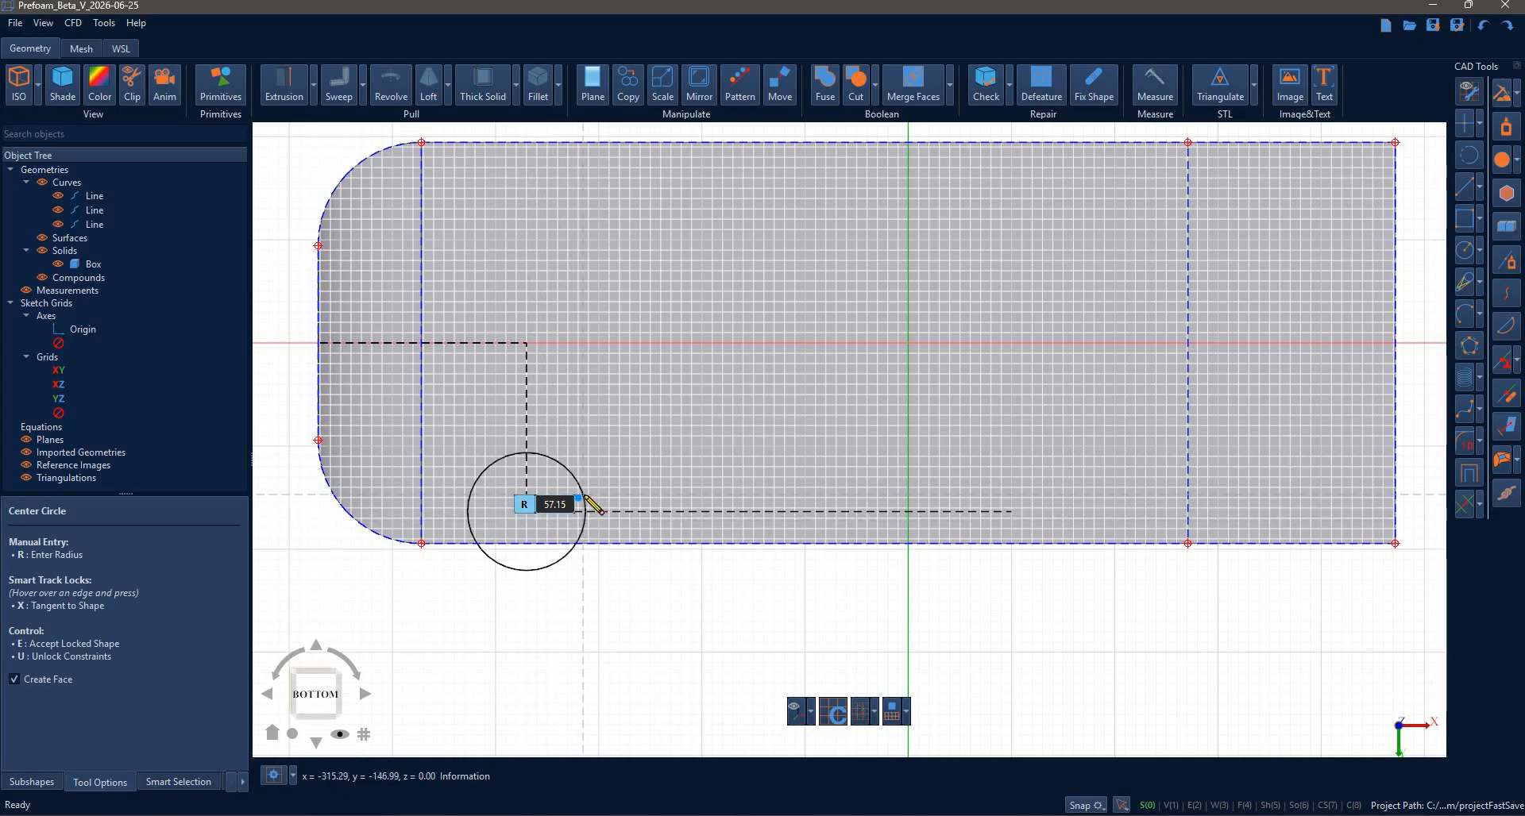
key(Return)
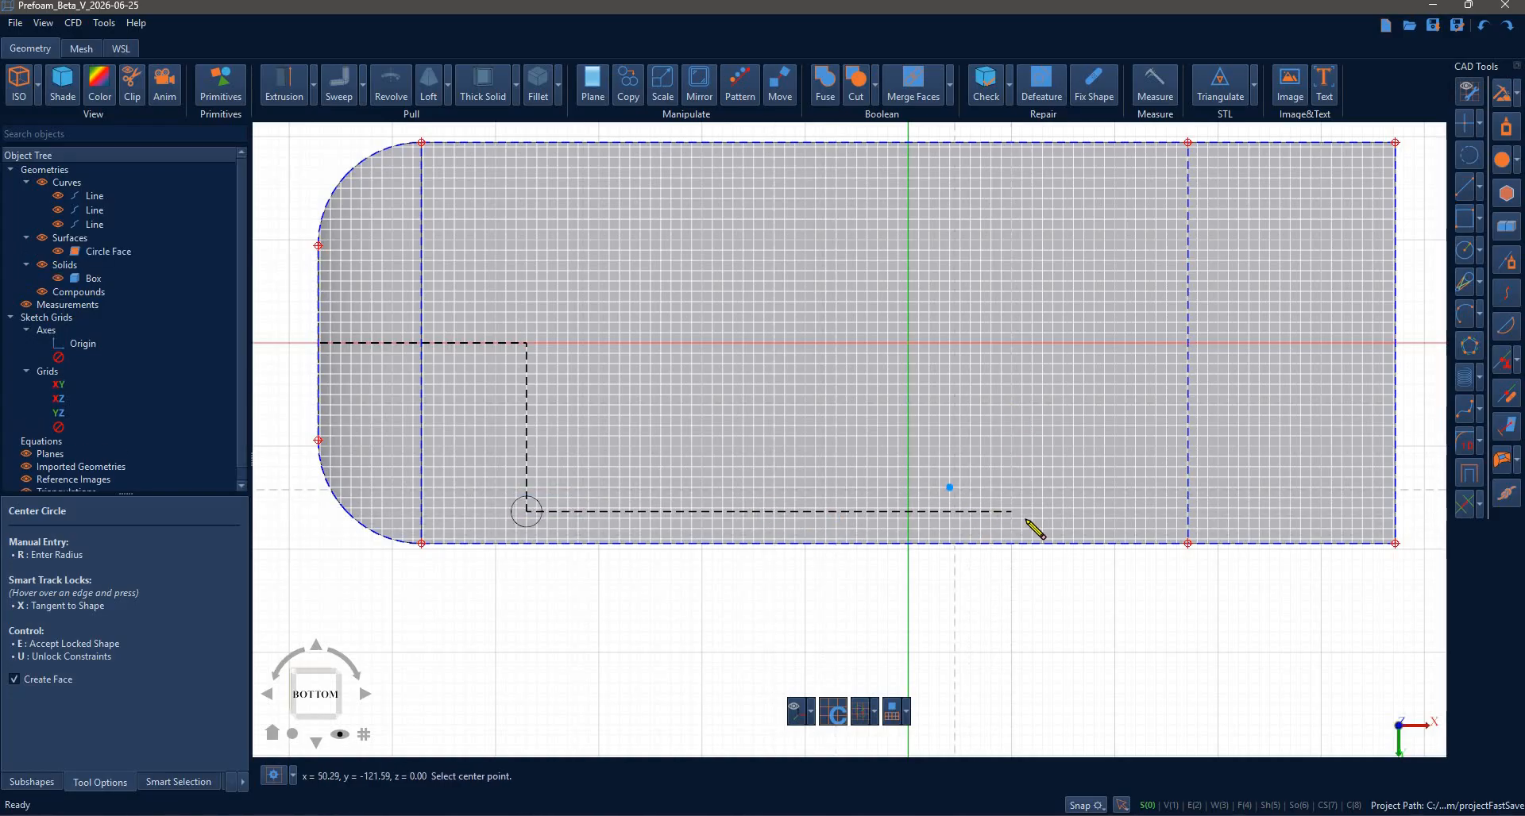
click(1056, 485)
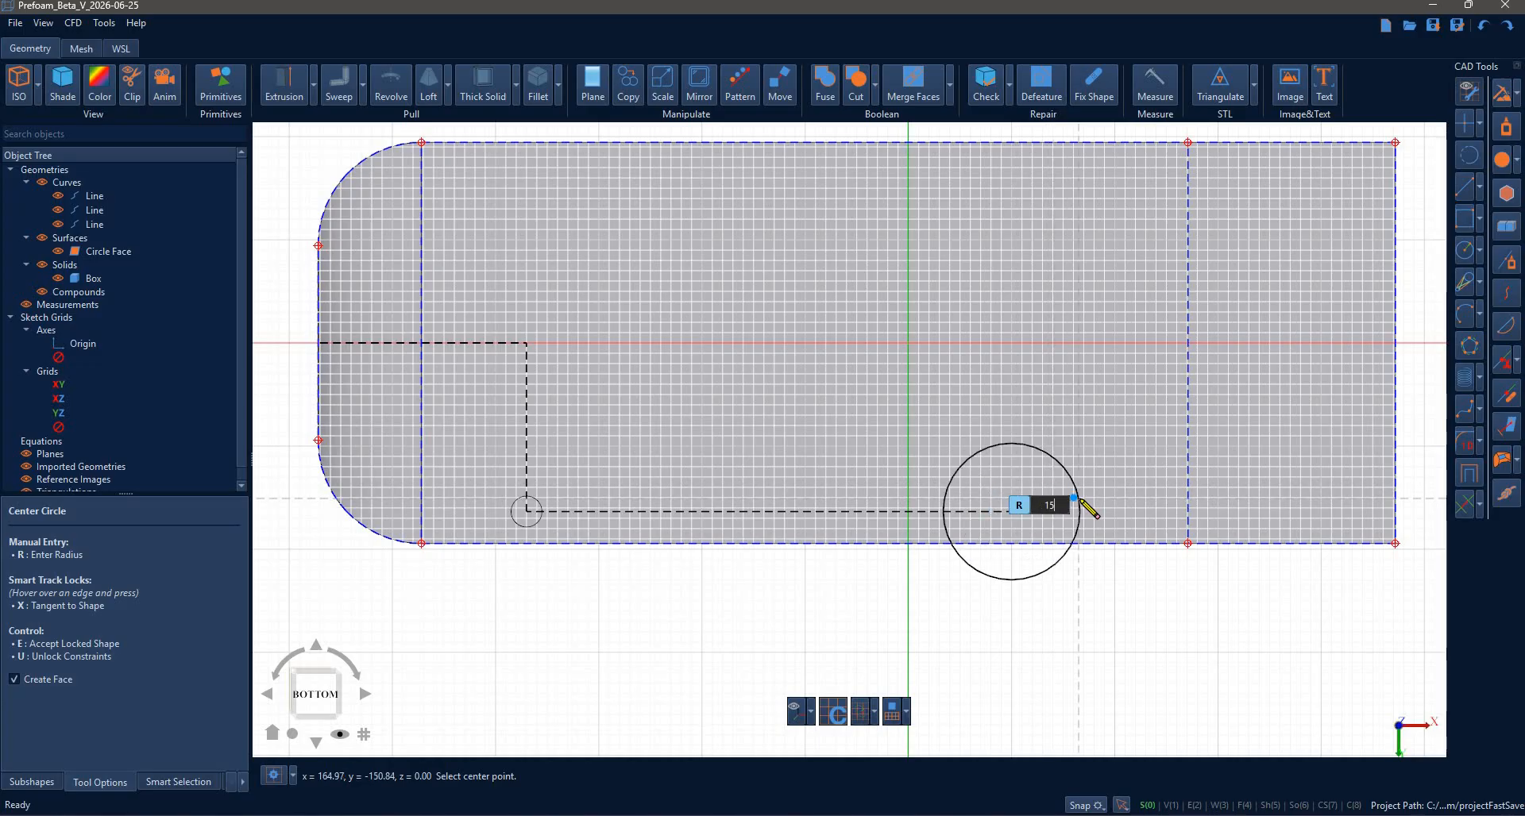
key(Return)
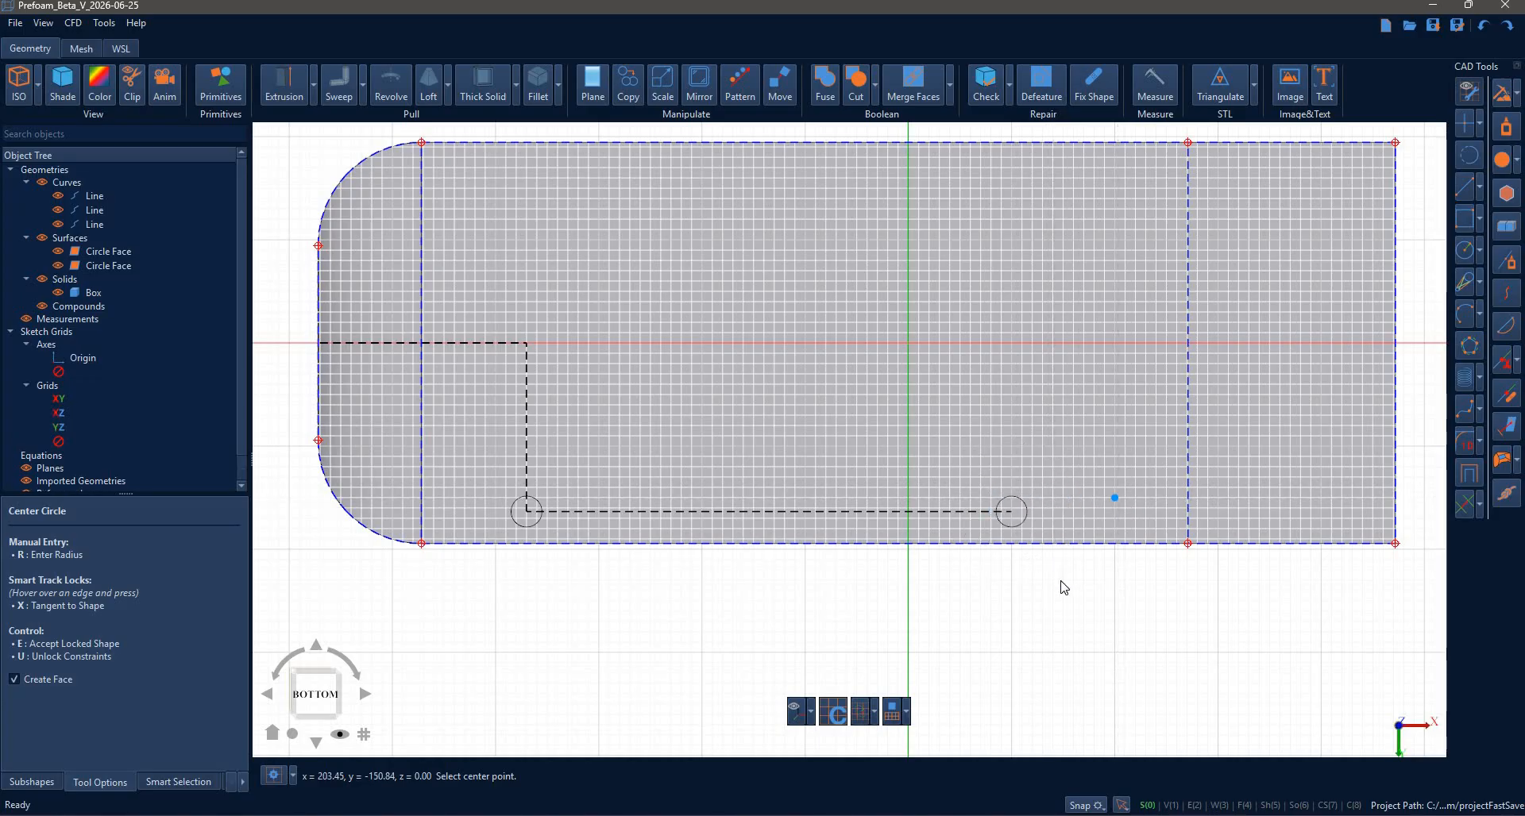
key(Escape)
- Extrude the two radius-15 circle faces together downward, away from the body's underside, to form two cylindrical legs
scroll(1062, 540, down, 3)
middle_drag(1047, 493, 1032, 515)
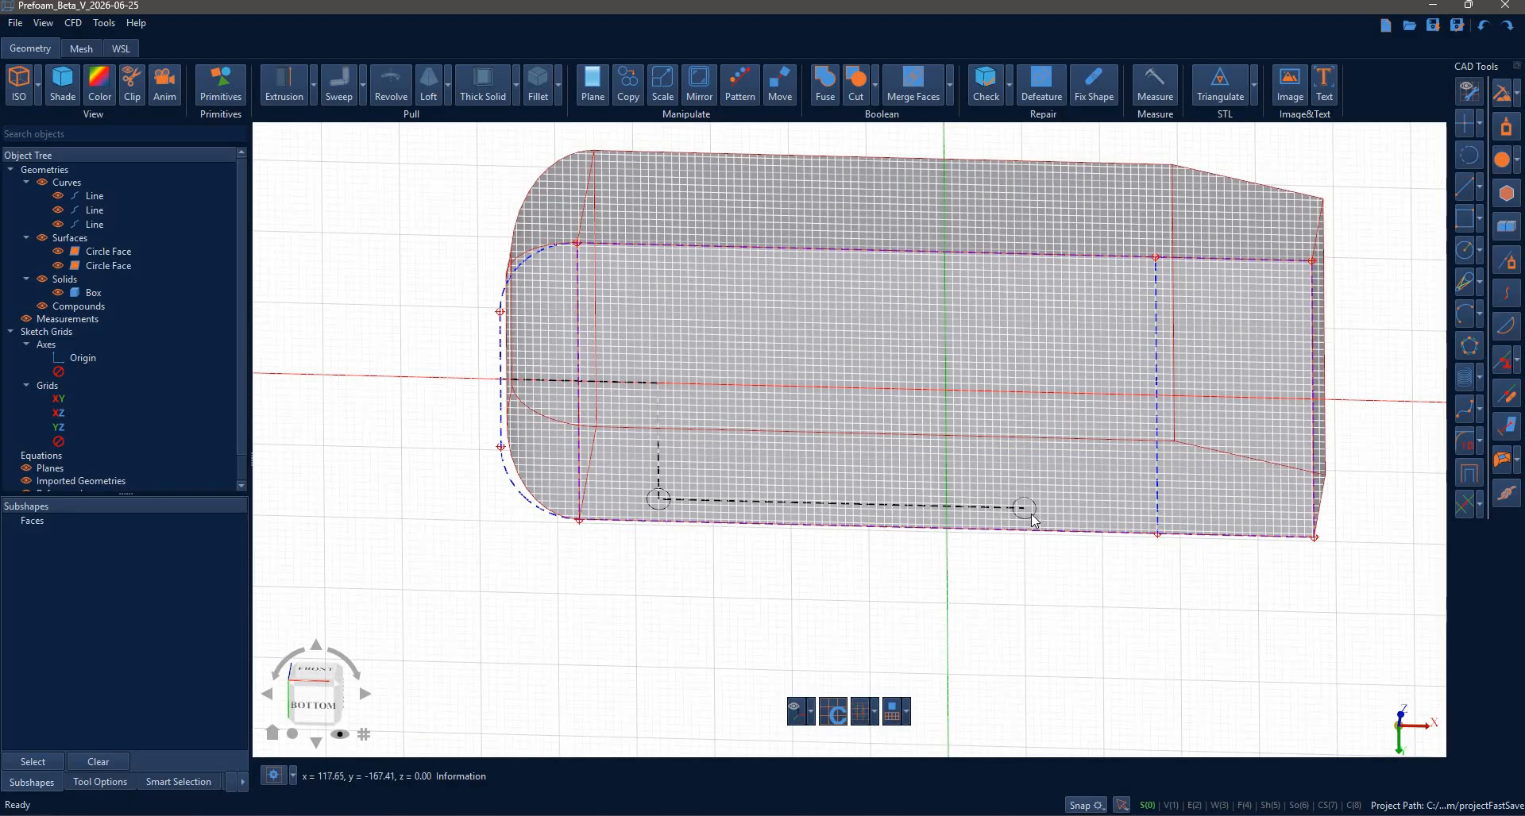
click(1028, 513)
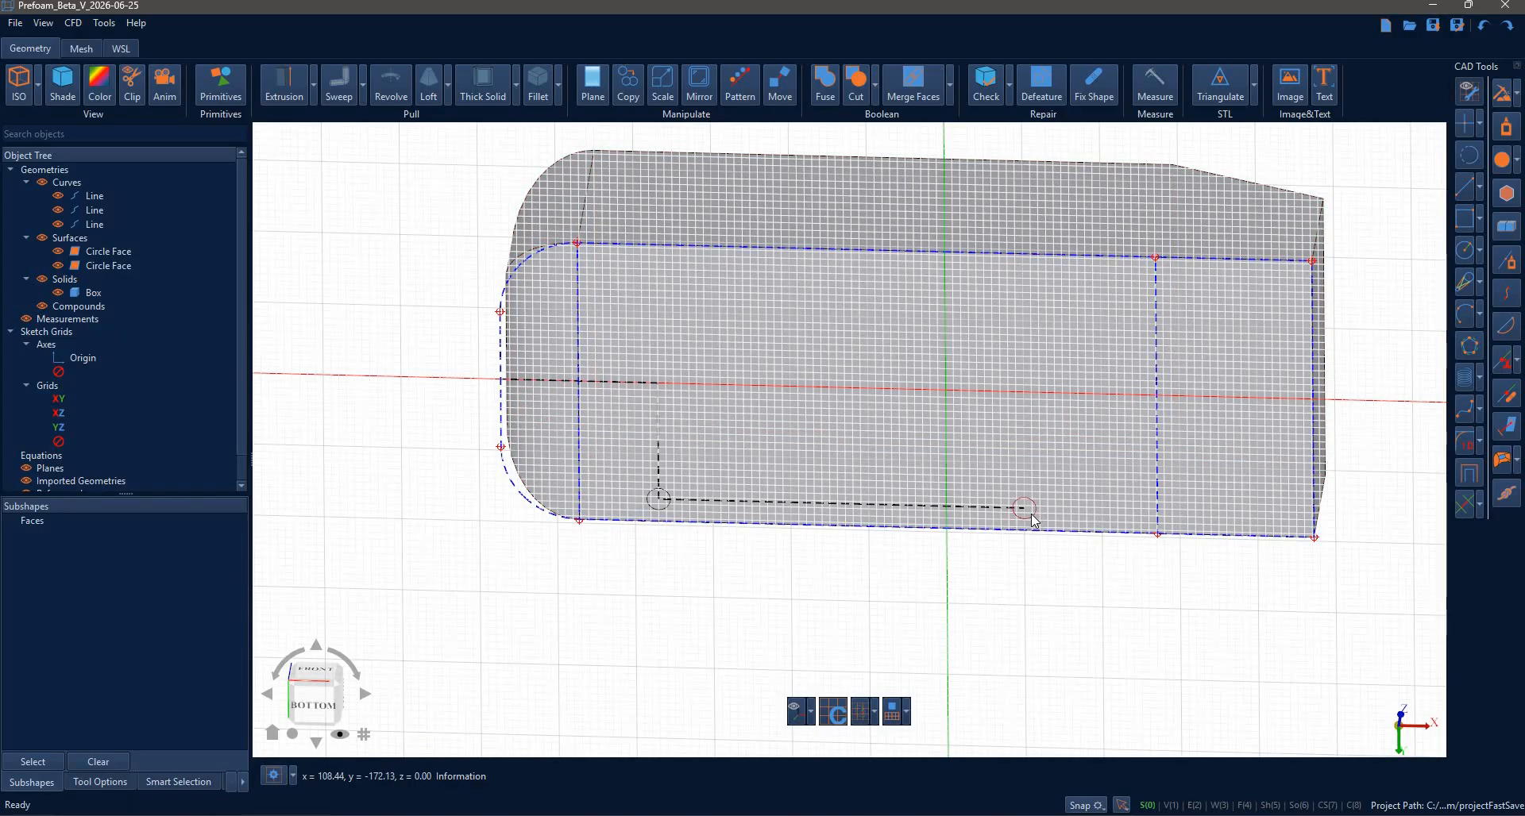
ctrl+click(660, 507)
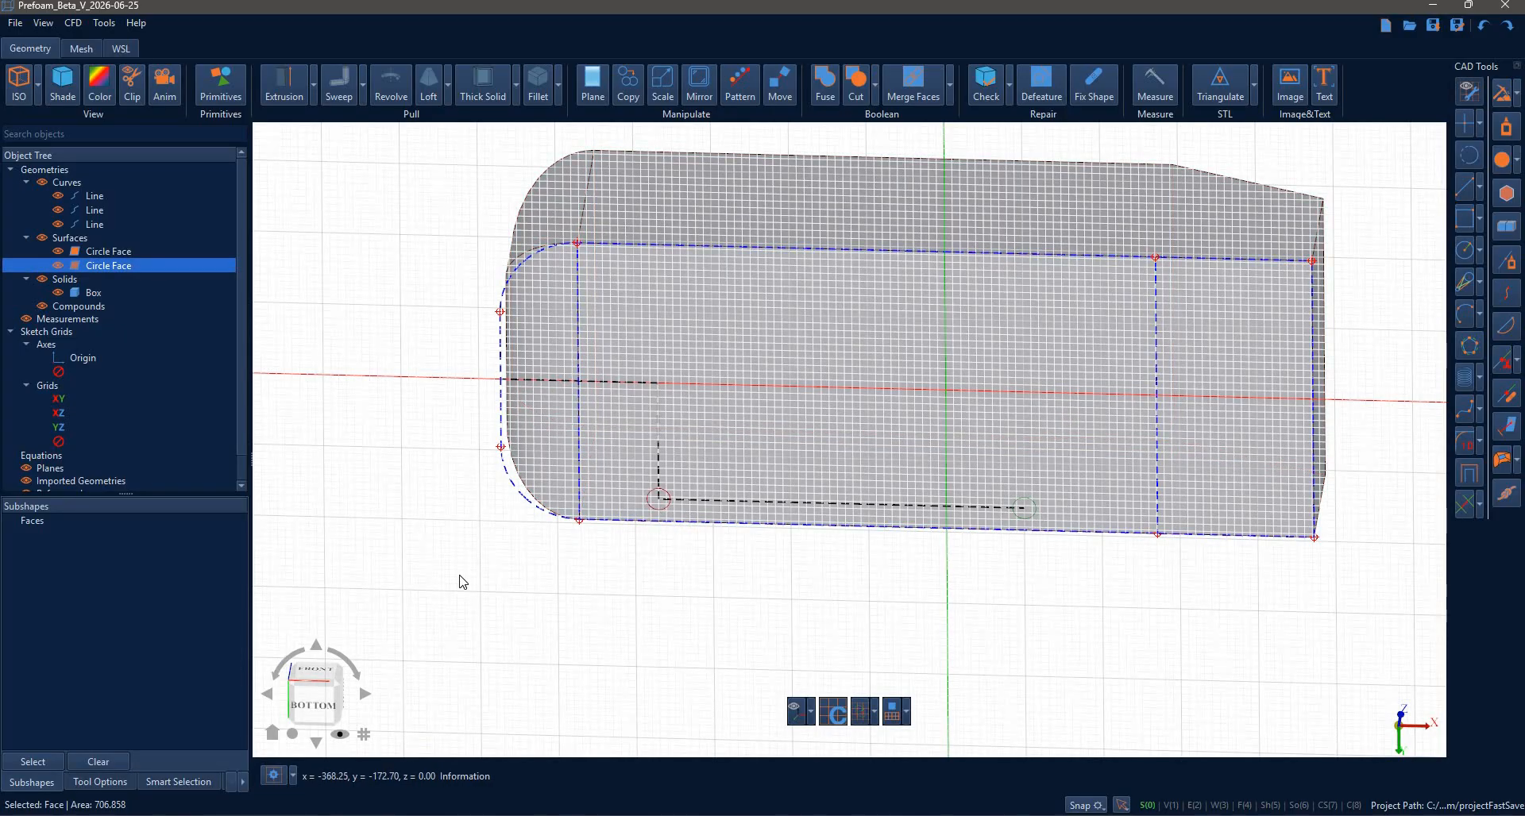
click(282, 93)
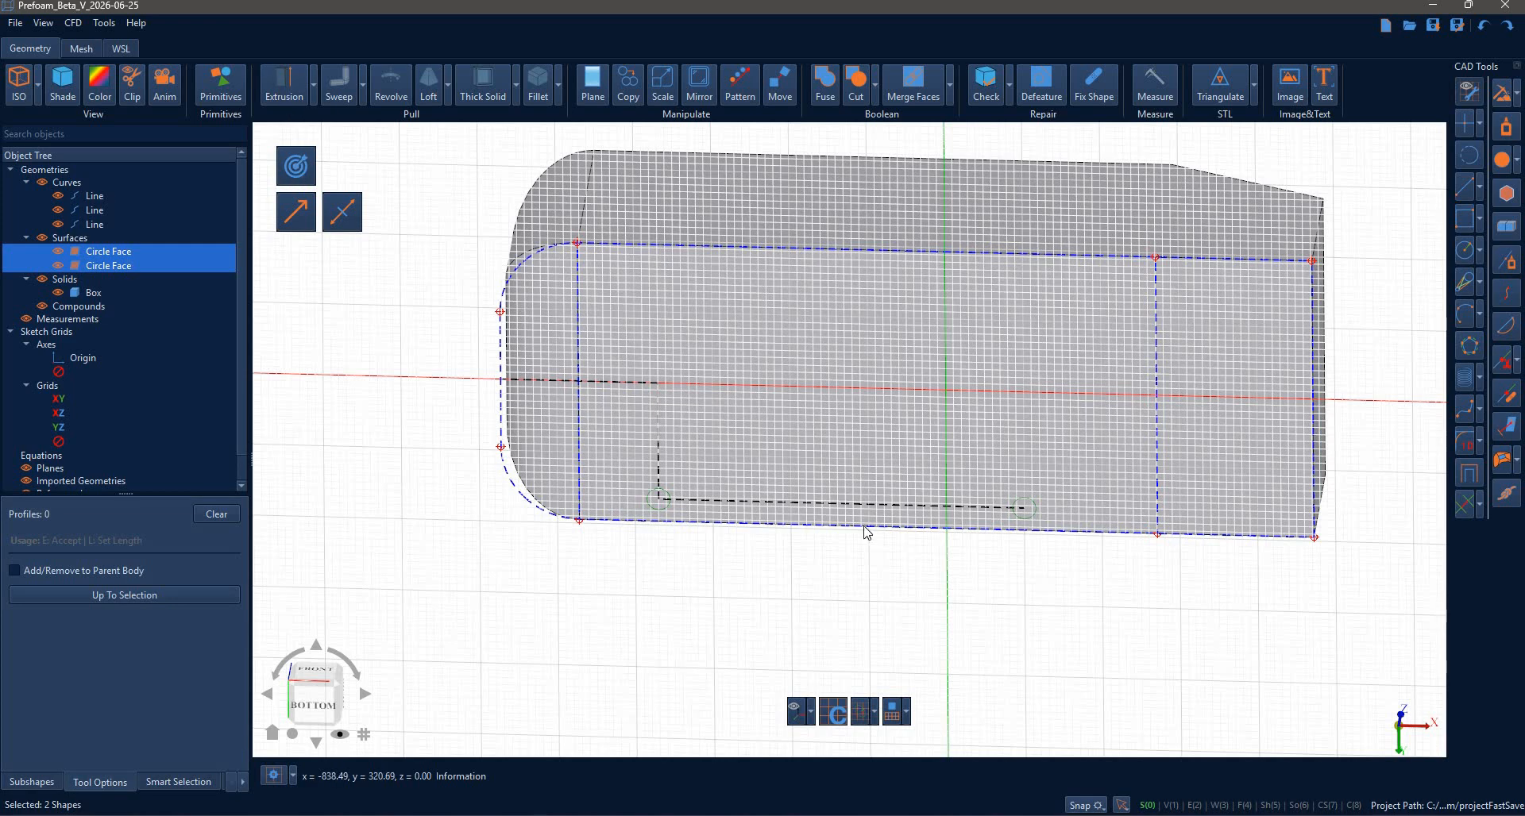
click(300, 176)
middle_drag(851, 628, 825, 526)
mouse_move(826, 528)
mouse_down()
mouse_move(804, 564)
mouse_move(813, 542)
mouse_up()
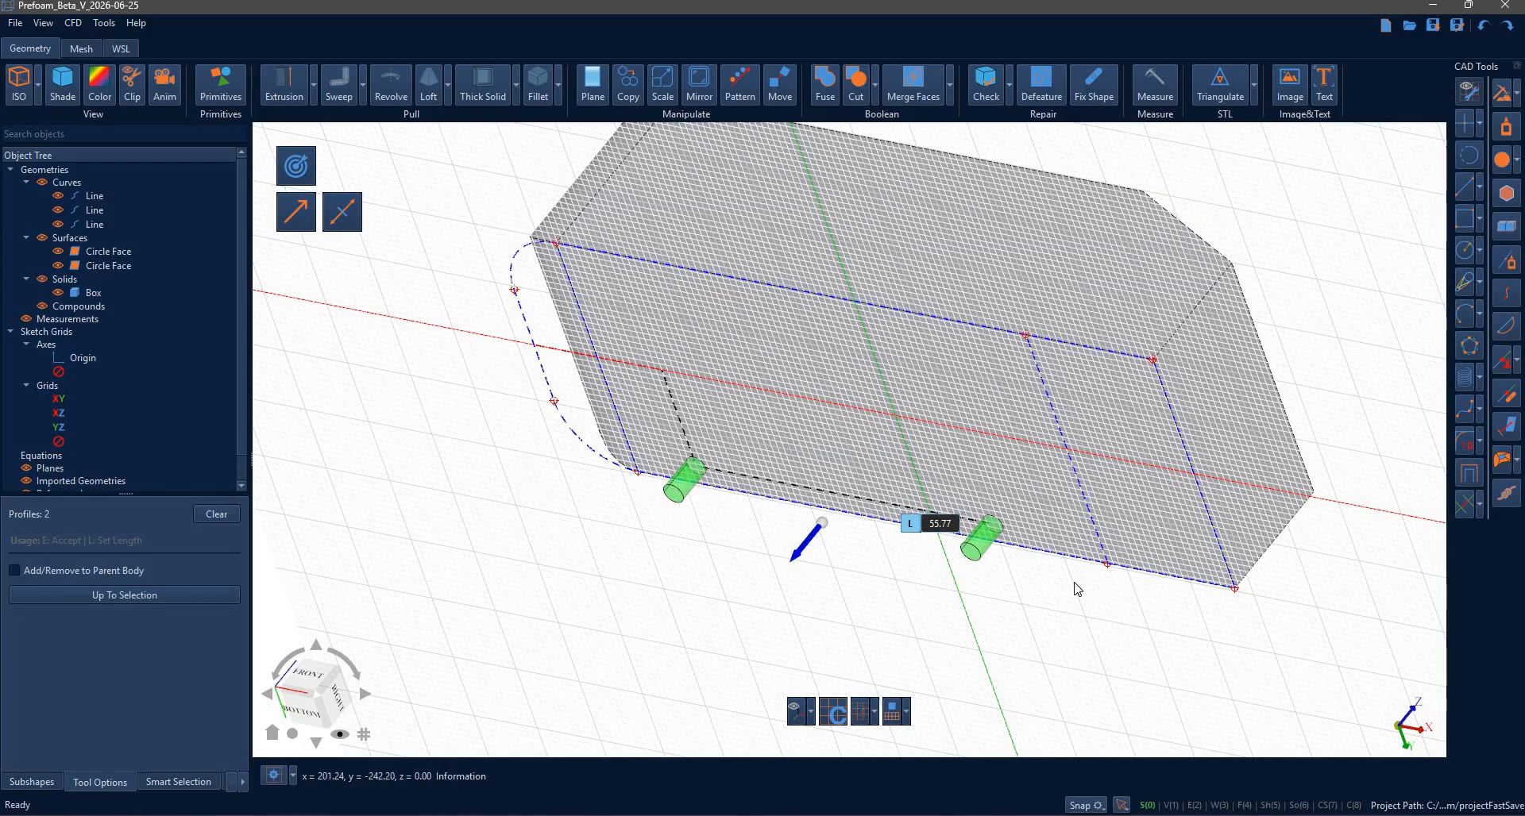
key(Return)
key(e)
- Try to mirror the two extruded legs using the 202 construction line as the mirror reference
middle_drag(929, 543, 902, 464)
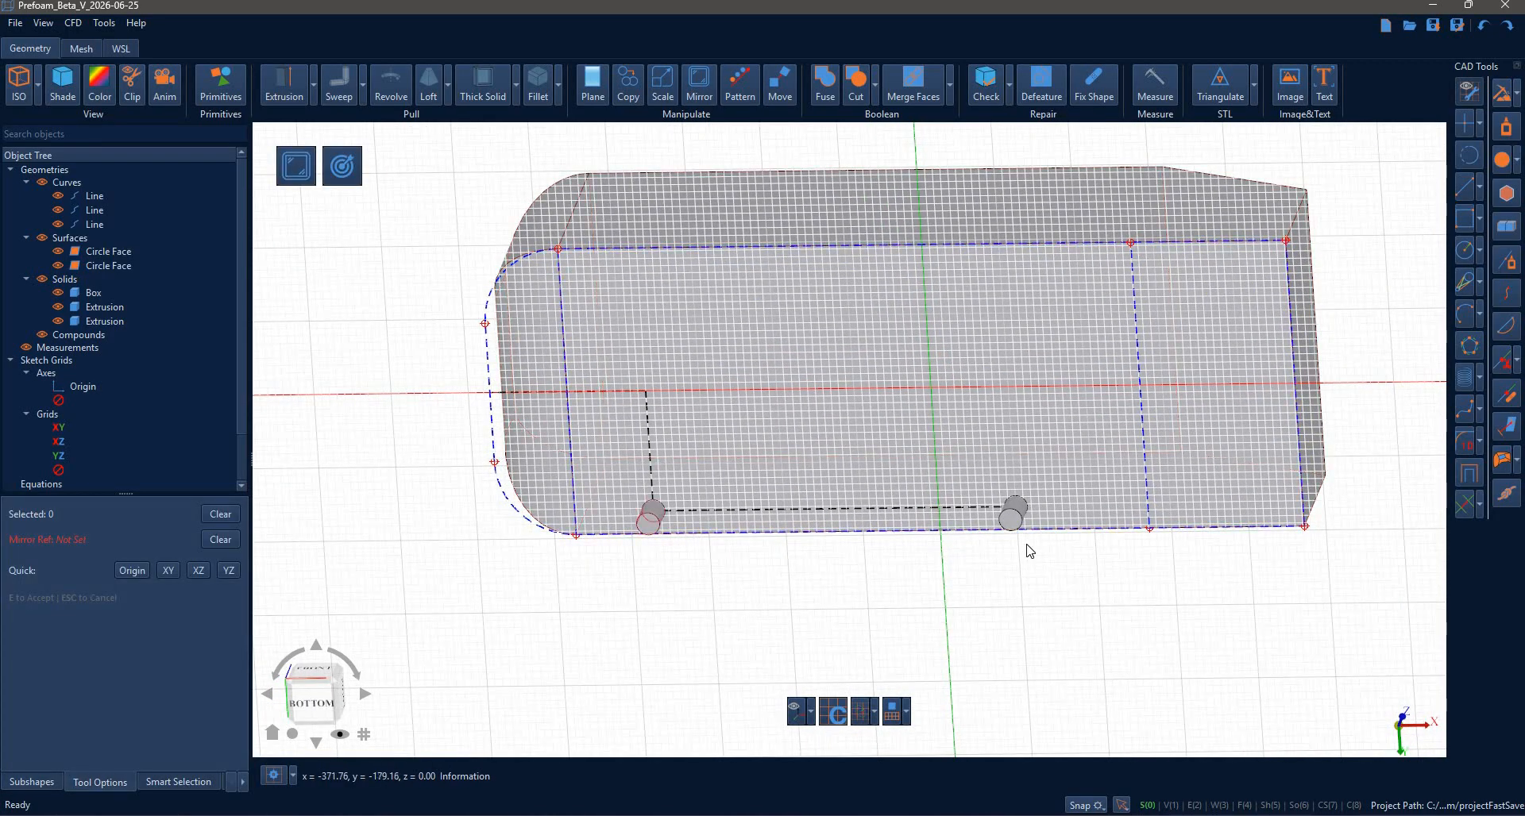
click(1018, 522)
click(340, 171)
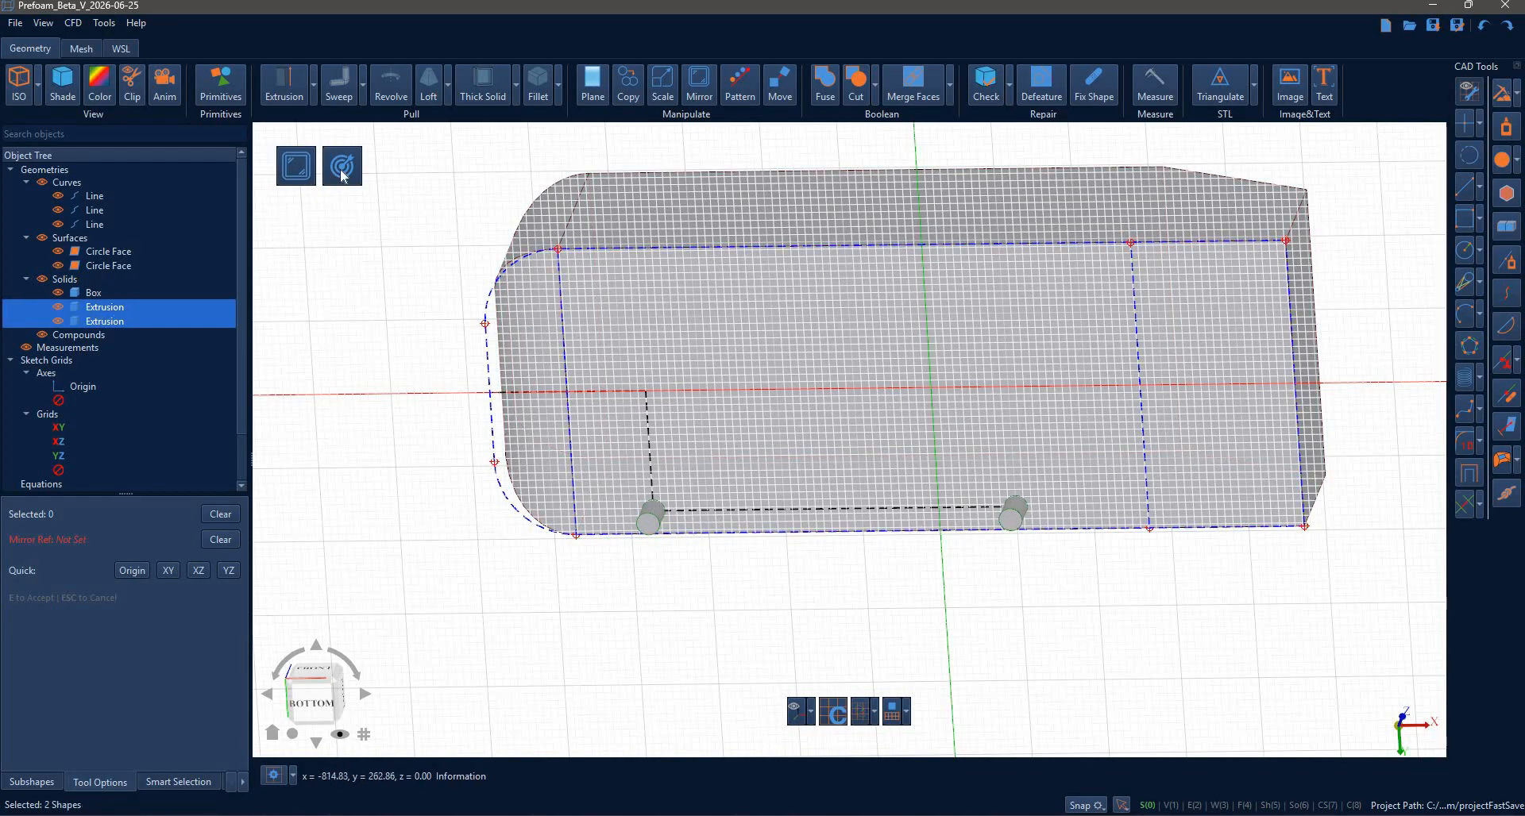
click(617, 393)
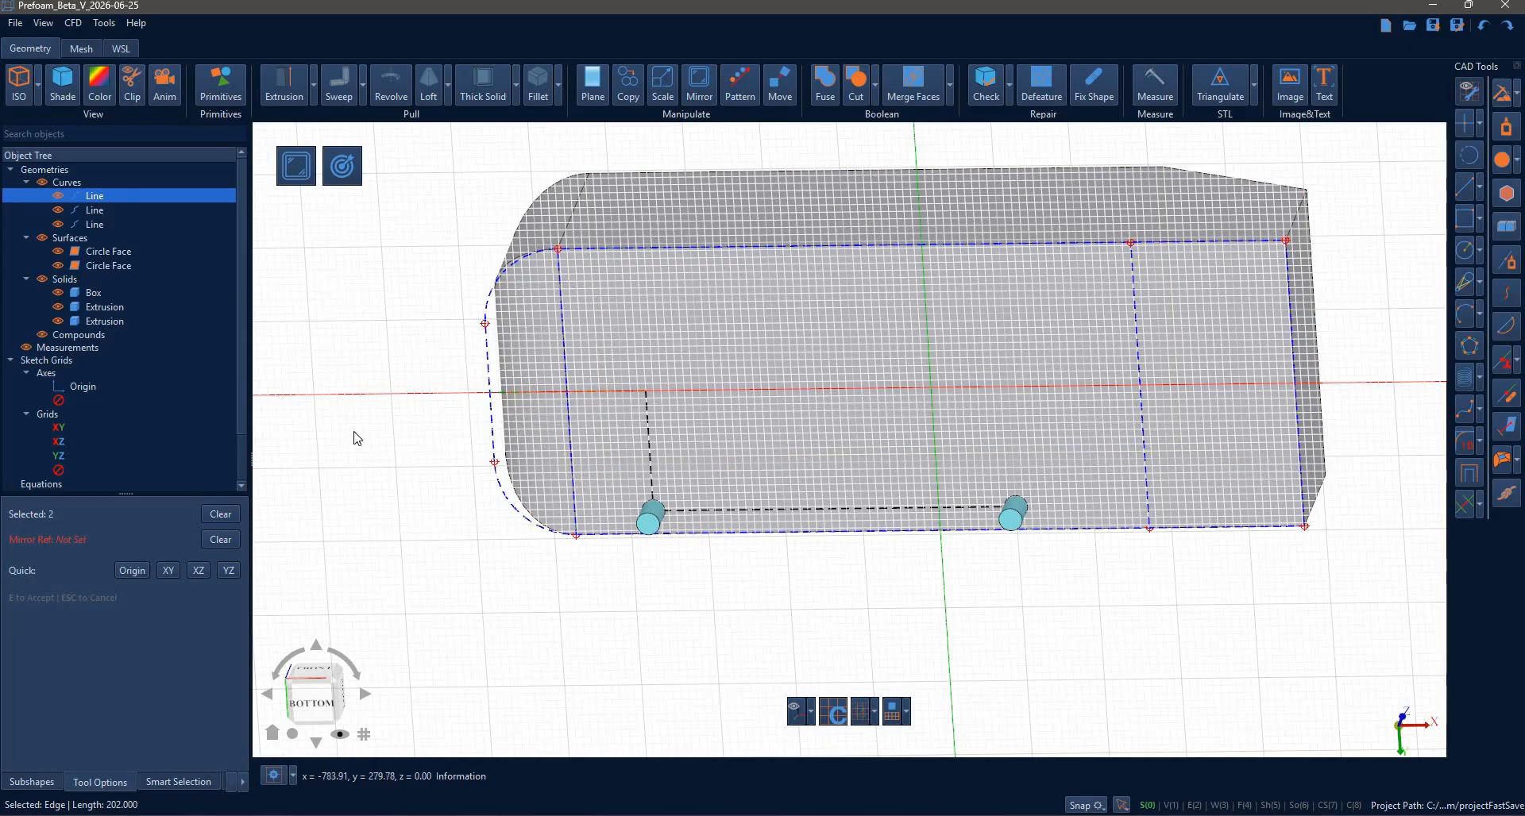
mouse_move(385, 330)
middle_down()
mouse_move(339, 378)
mouse_move(368, 337)
mouse_move(384, 343)
middle_up()
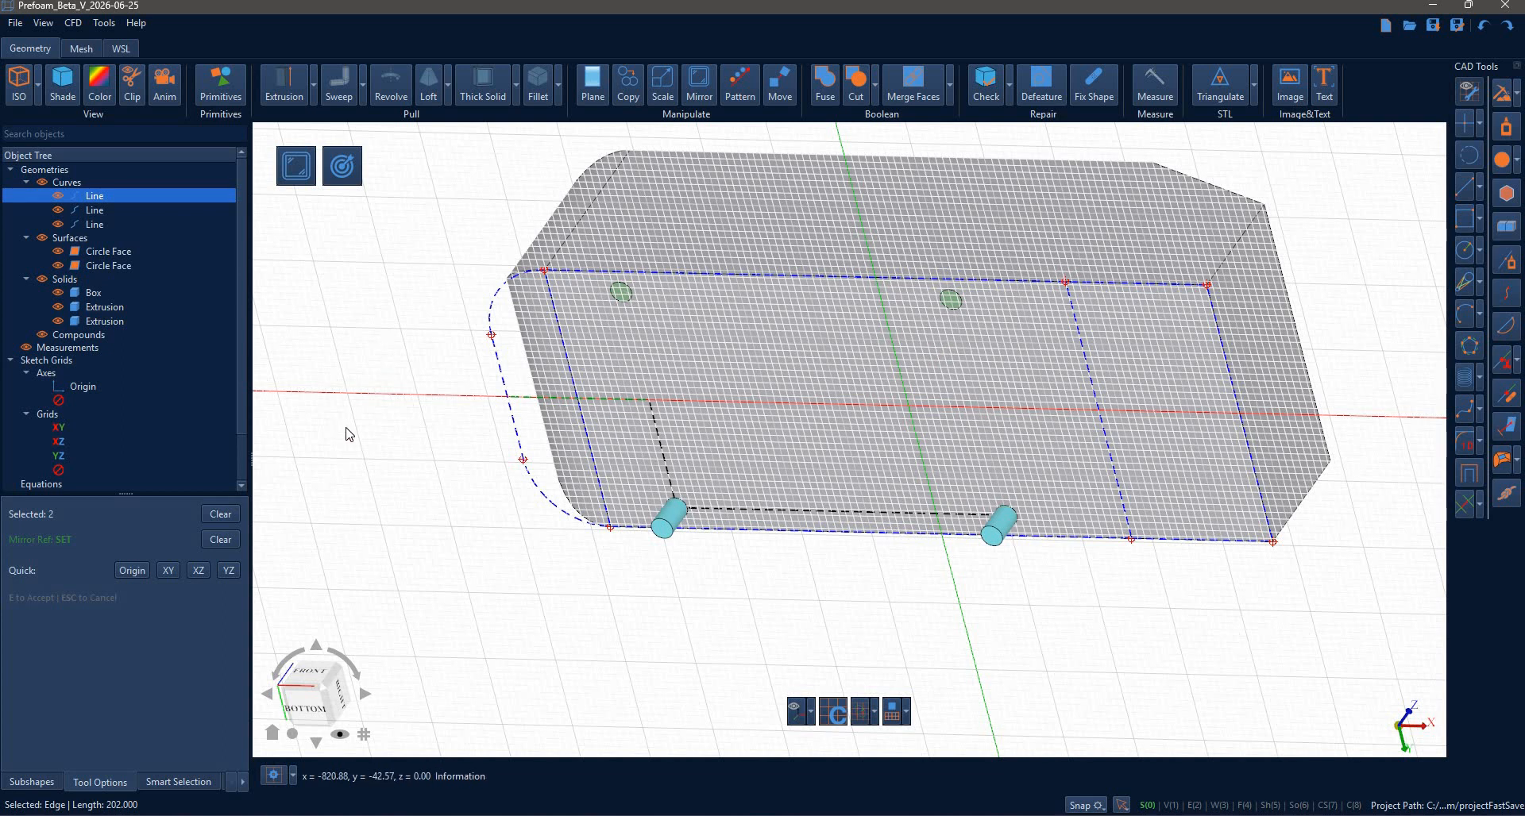
click(357, 405)
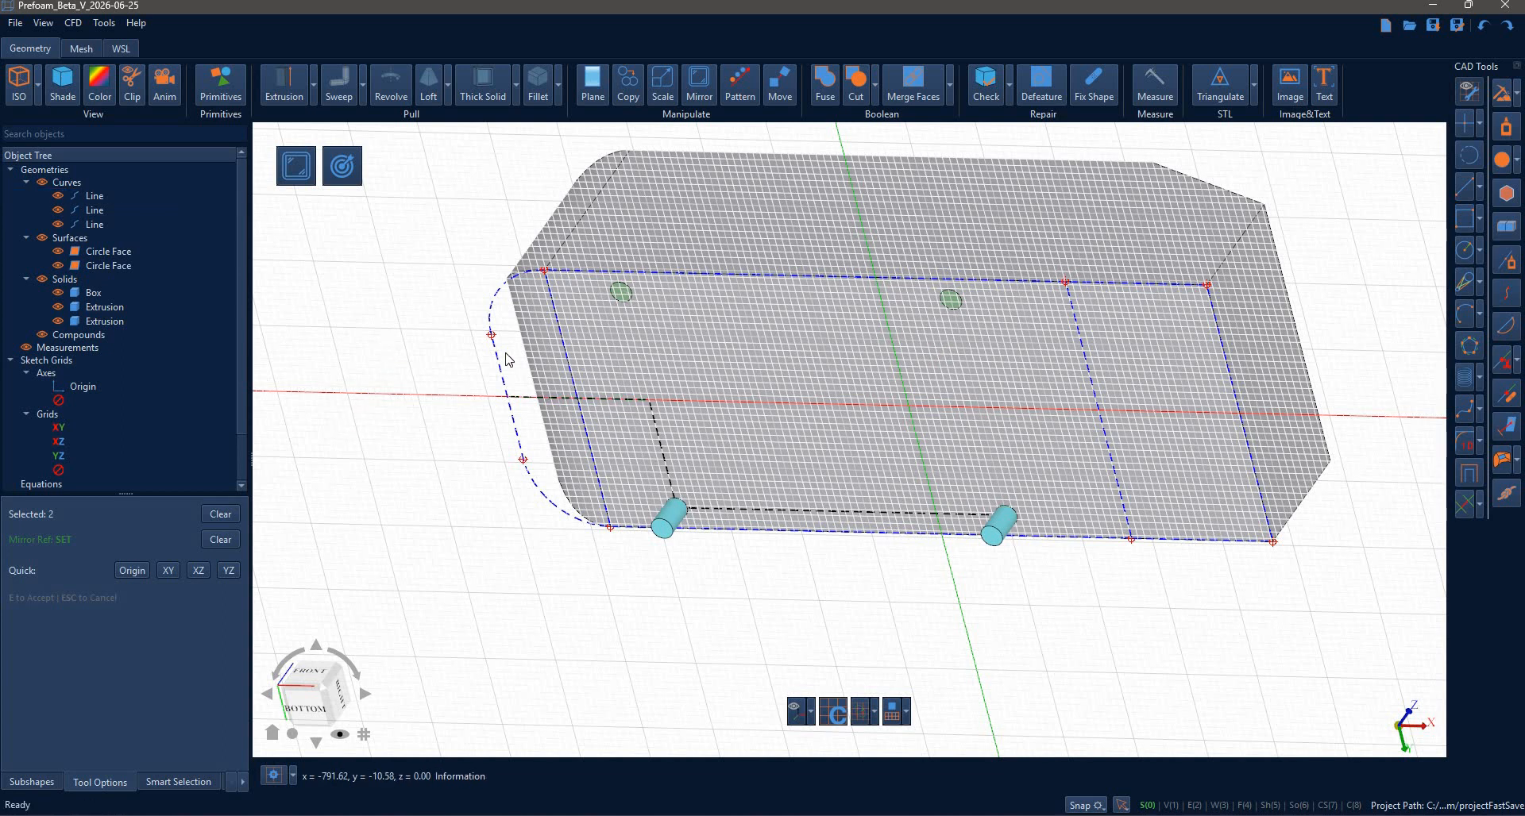
key(Escape)
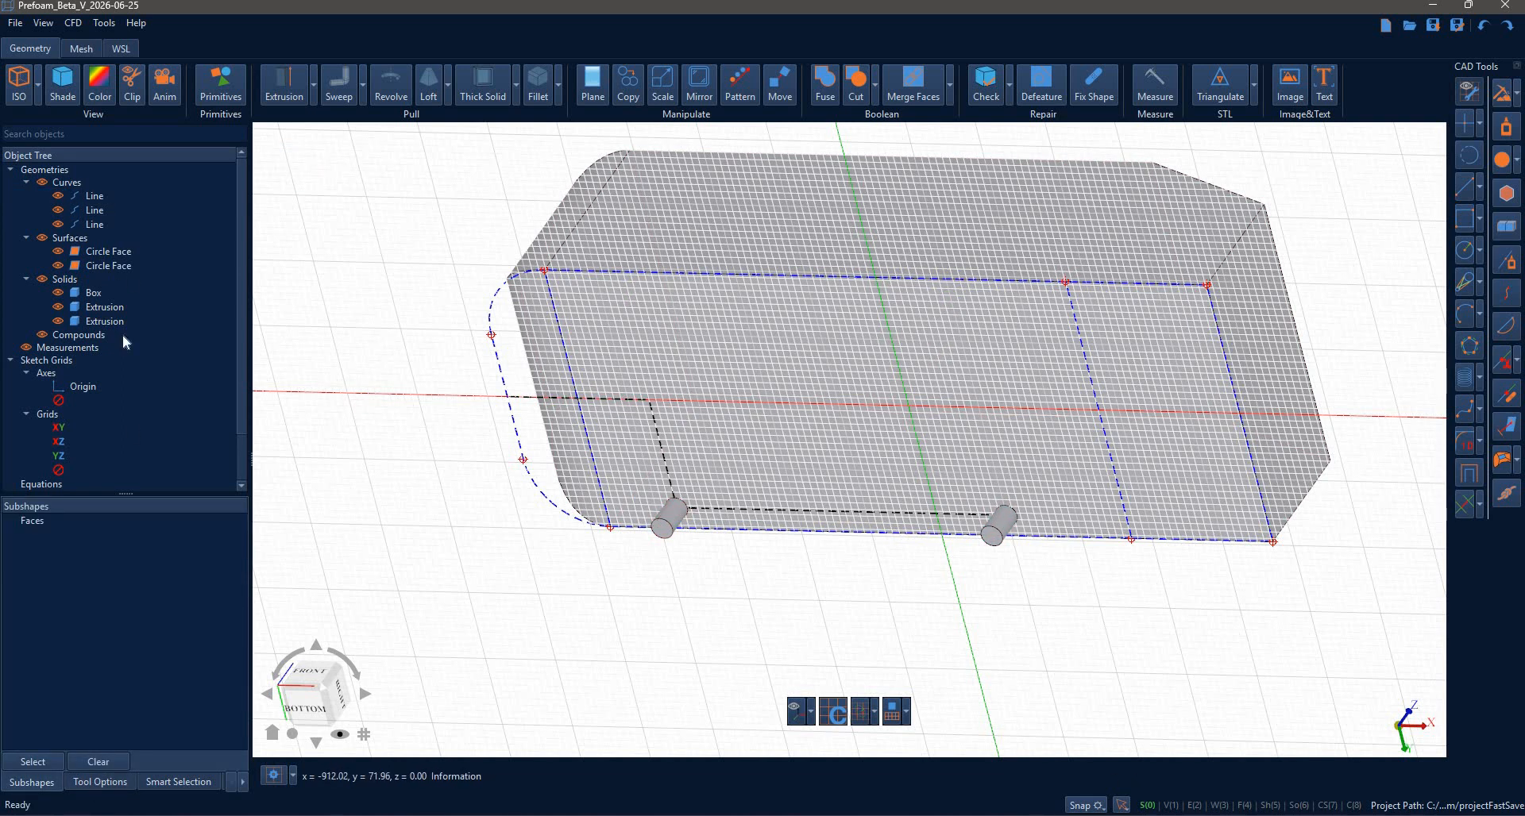
click(699, 83)
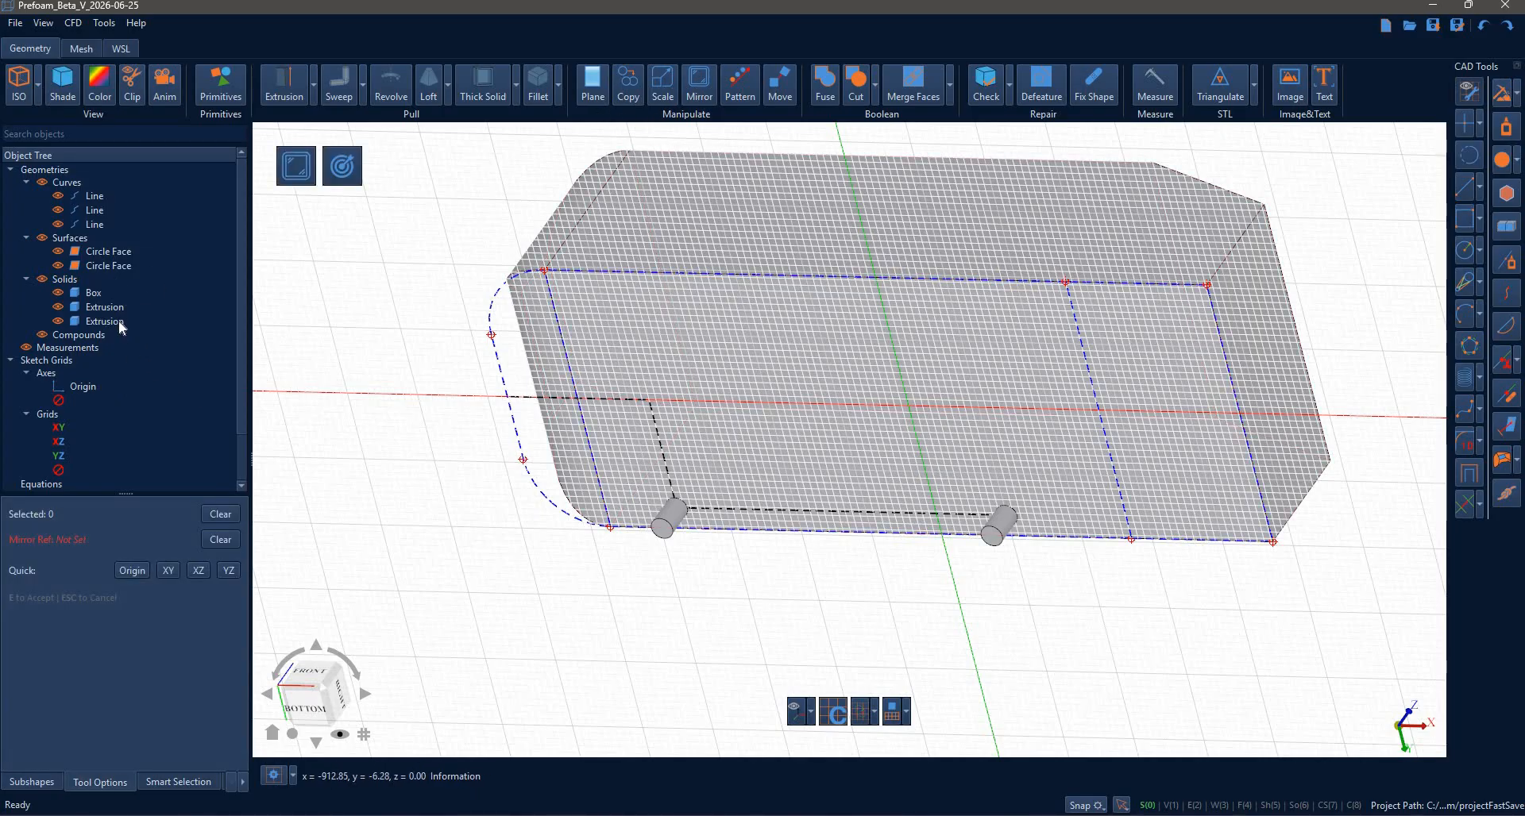
drag(105, 306, 105, 320)
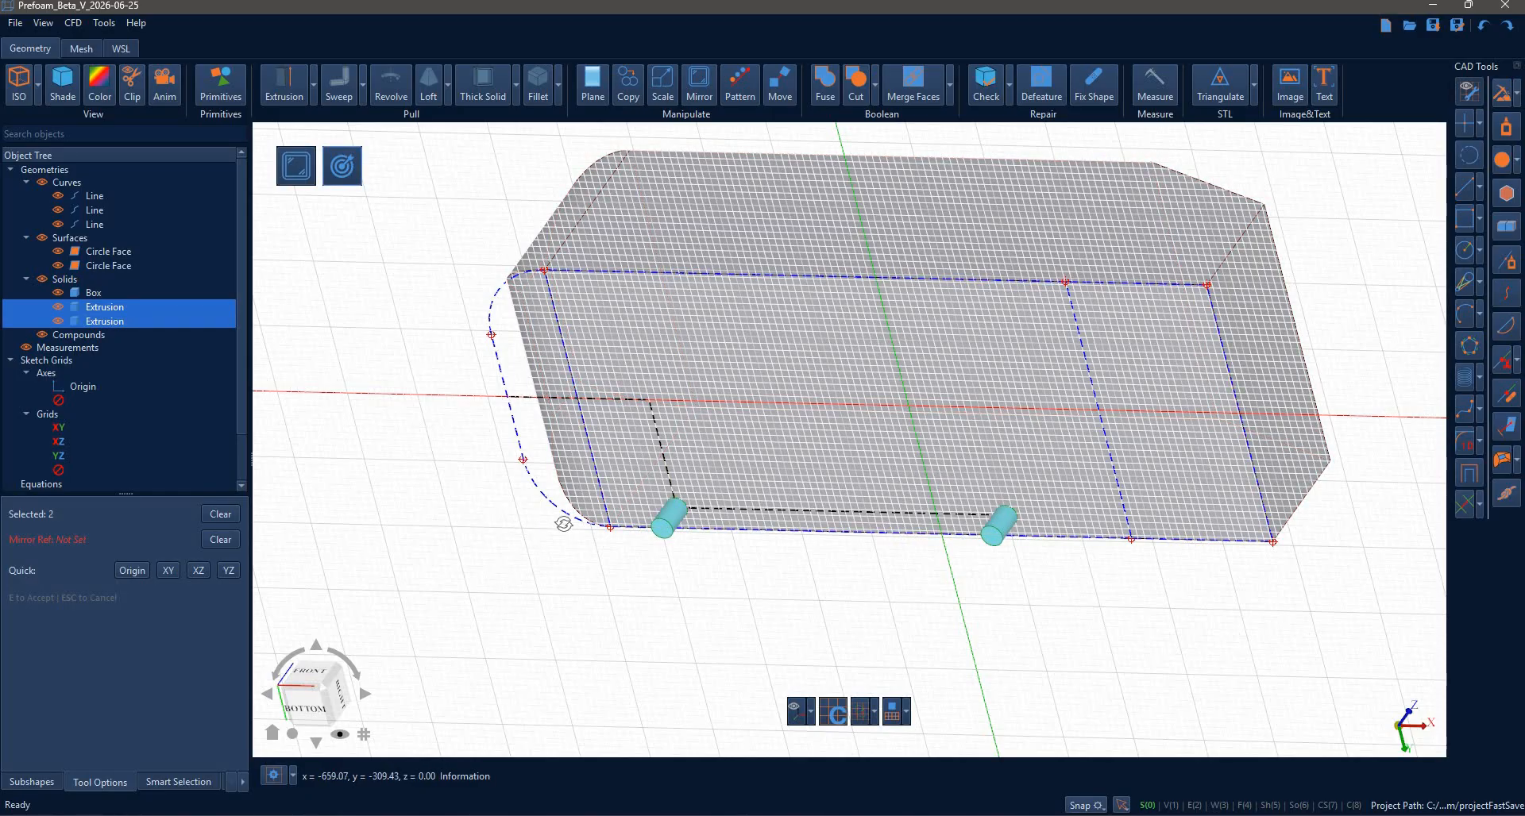
middle_drag(563, 524, 606, 582)
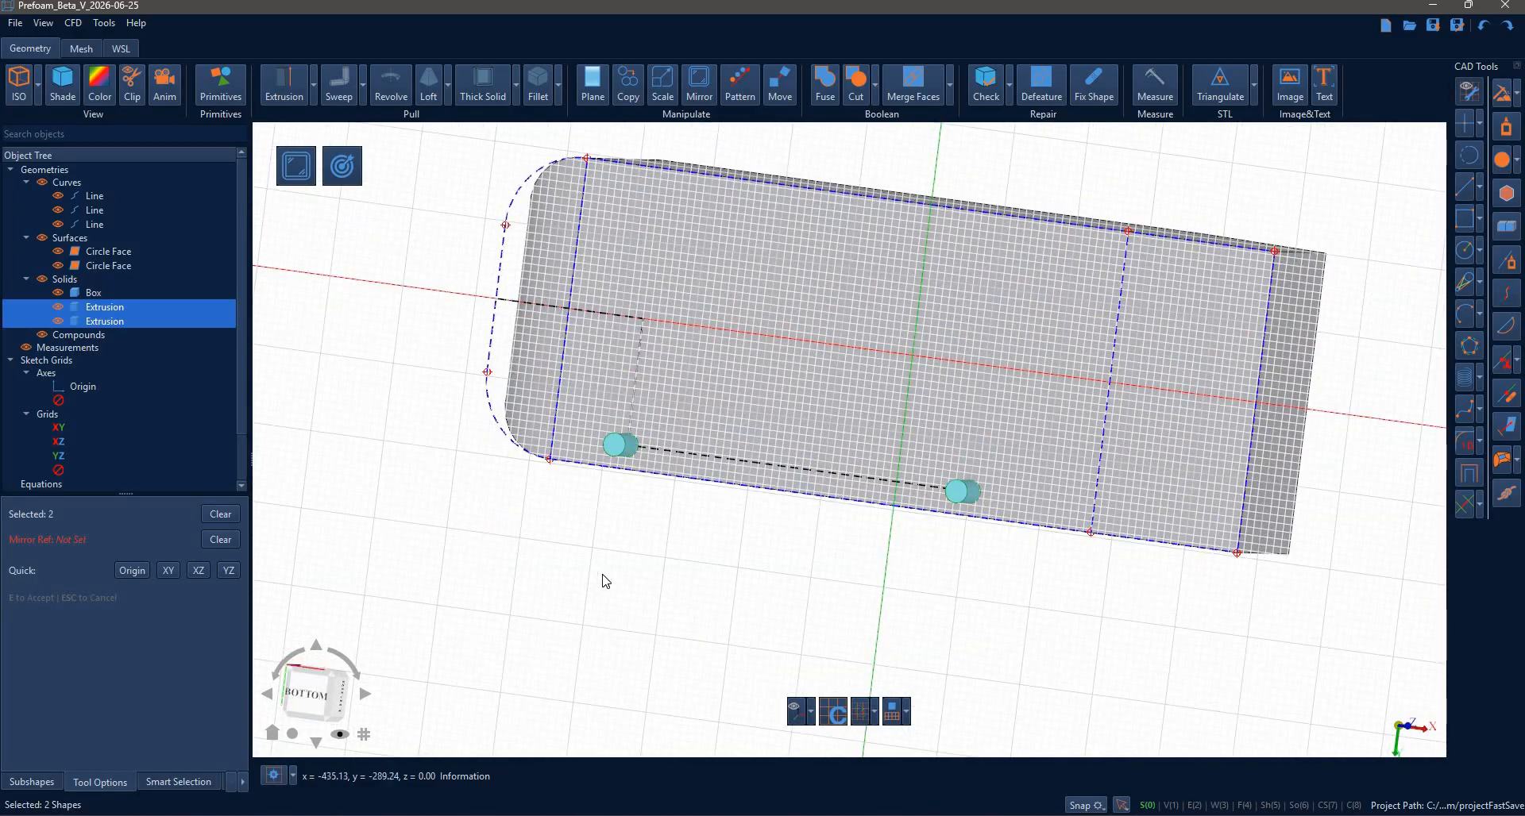
click(735, 547)
middle_drag(817, 571, 627, 150)
- Try to mirror the two extruded legs using the quick XZ plane as the mirror reference
key(m)
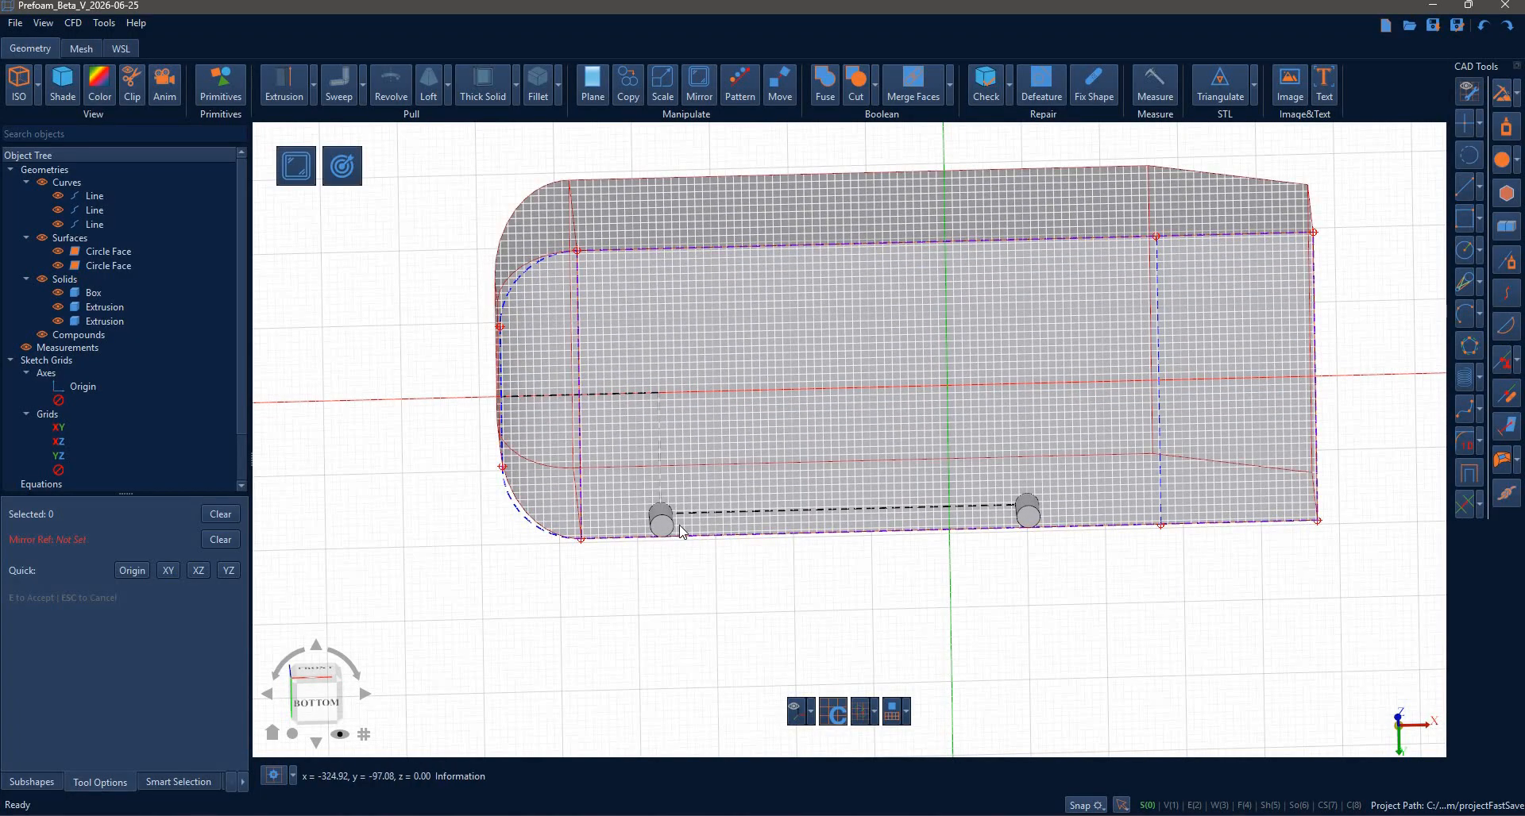
click(661, 522)
click(340, 167)
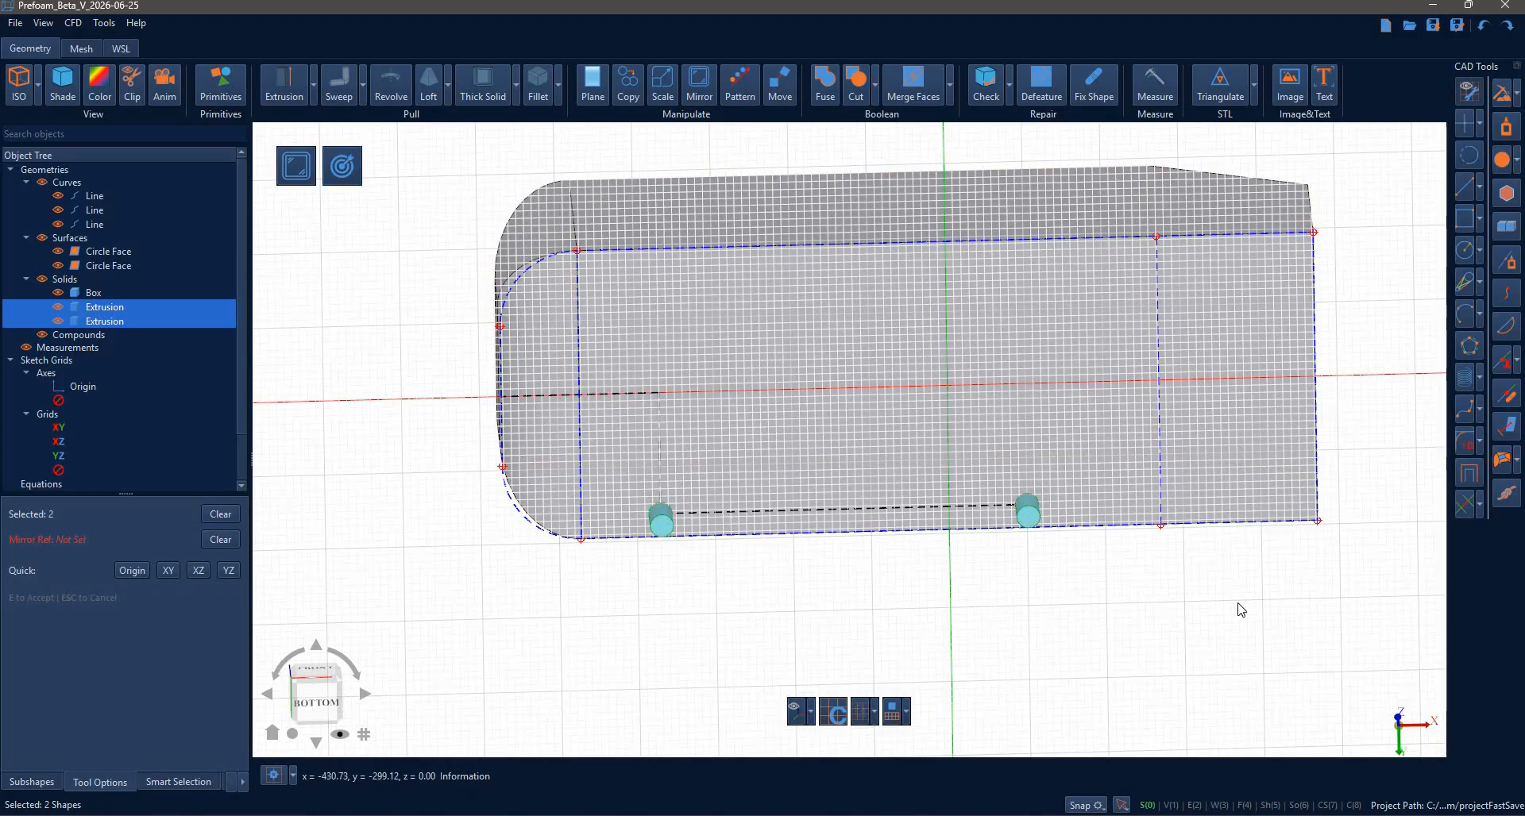
middle_drag(1266, 716, 1196, 623)
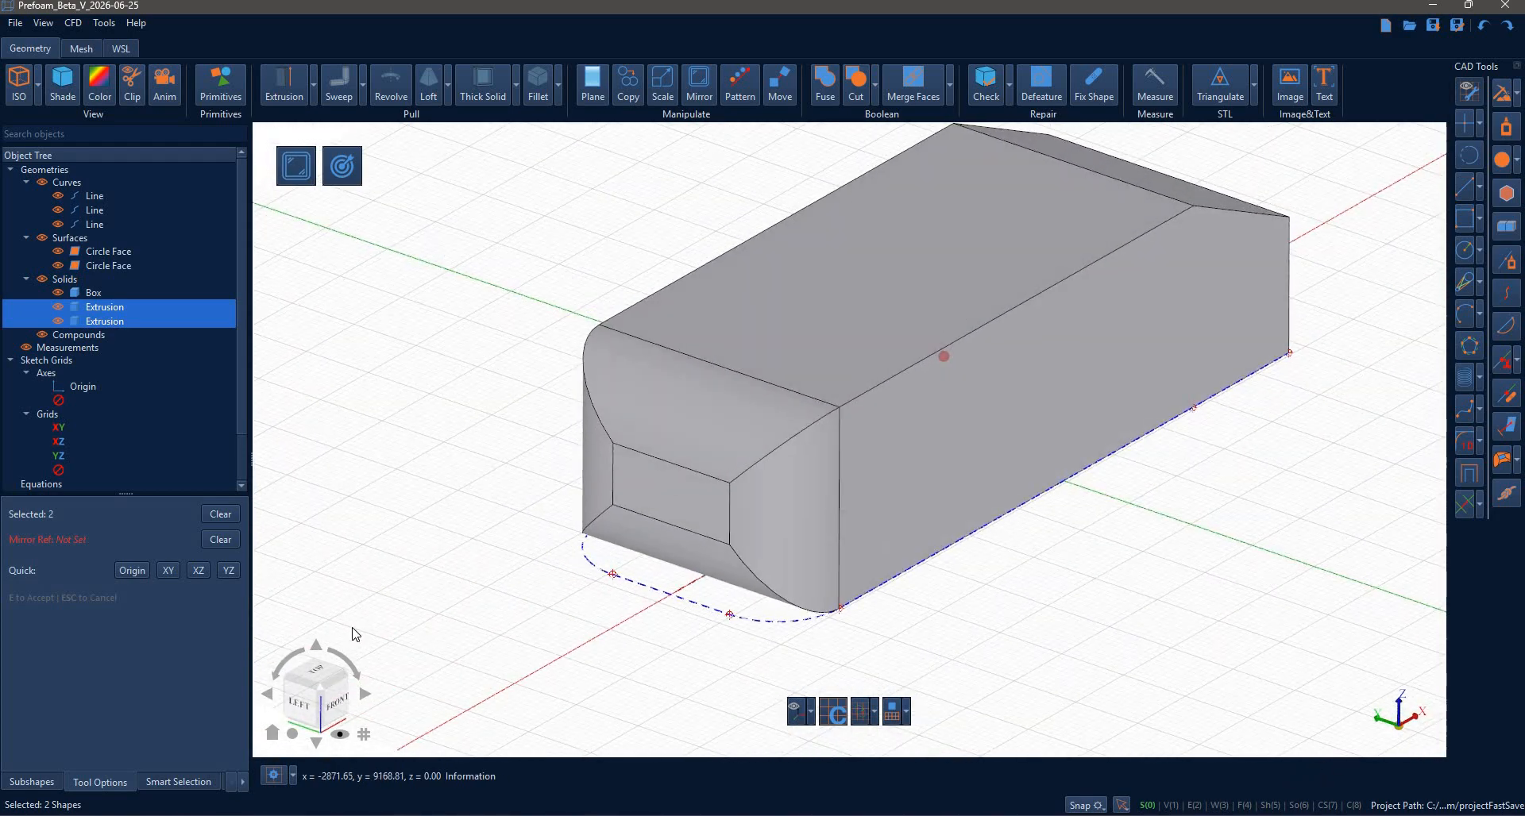
middle_drag(355, 634, 241, 591)
click(205, 572)
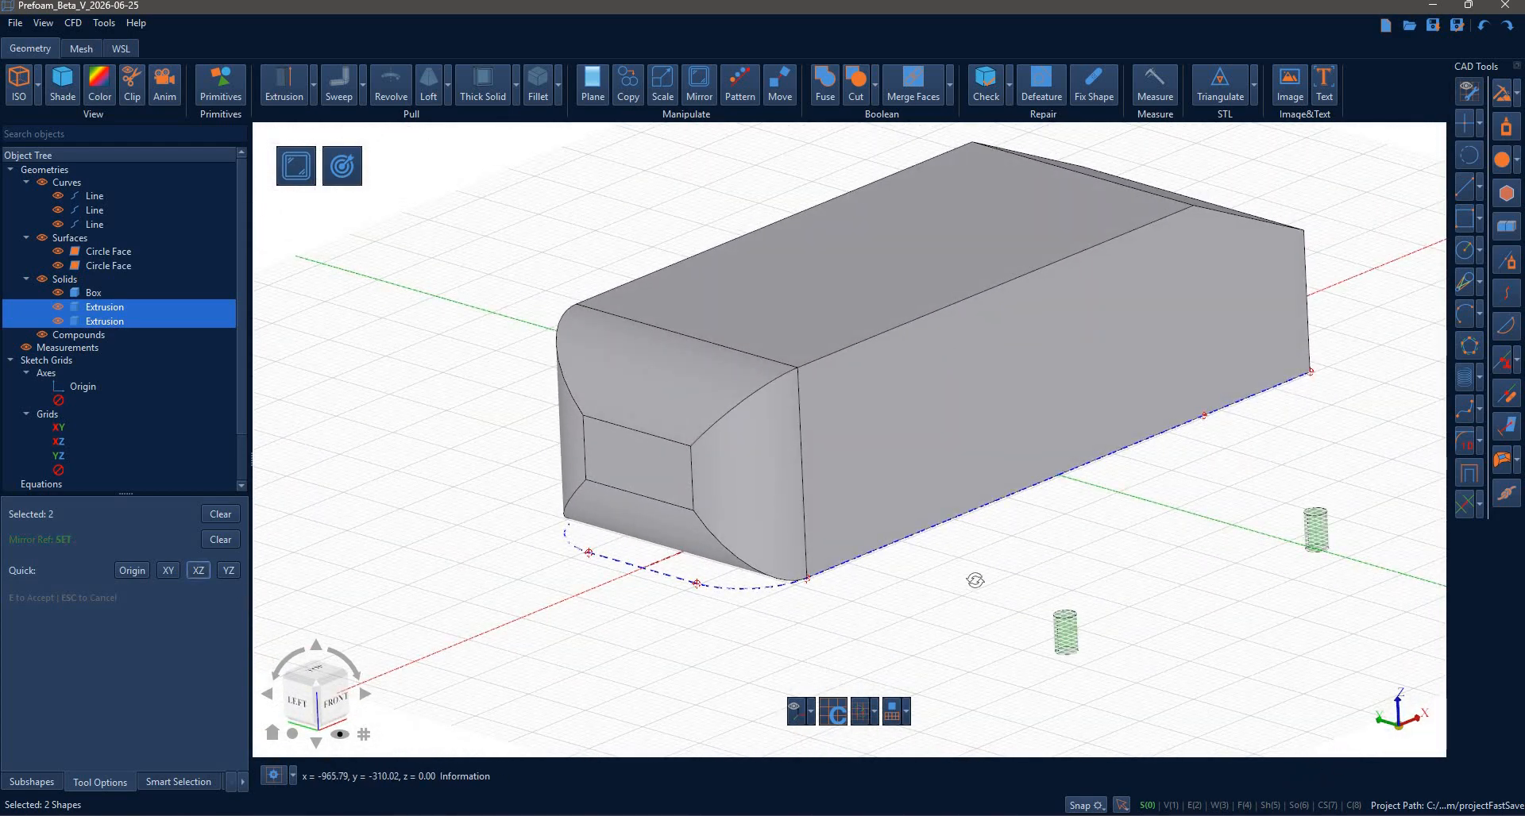
middle_drag(868, 374, 1017, 269)
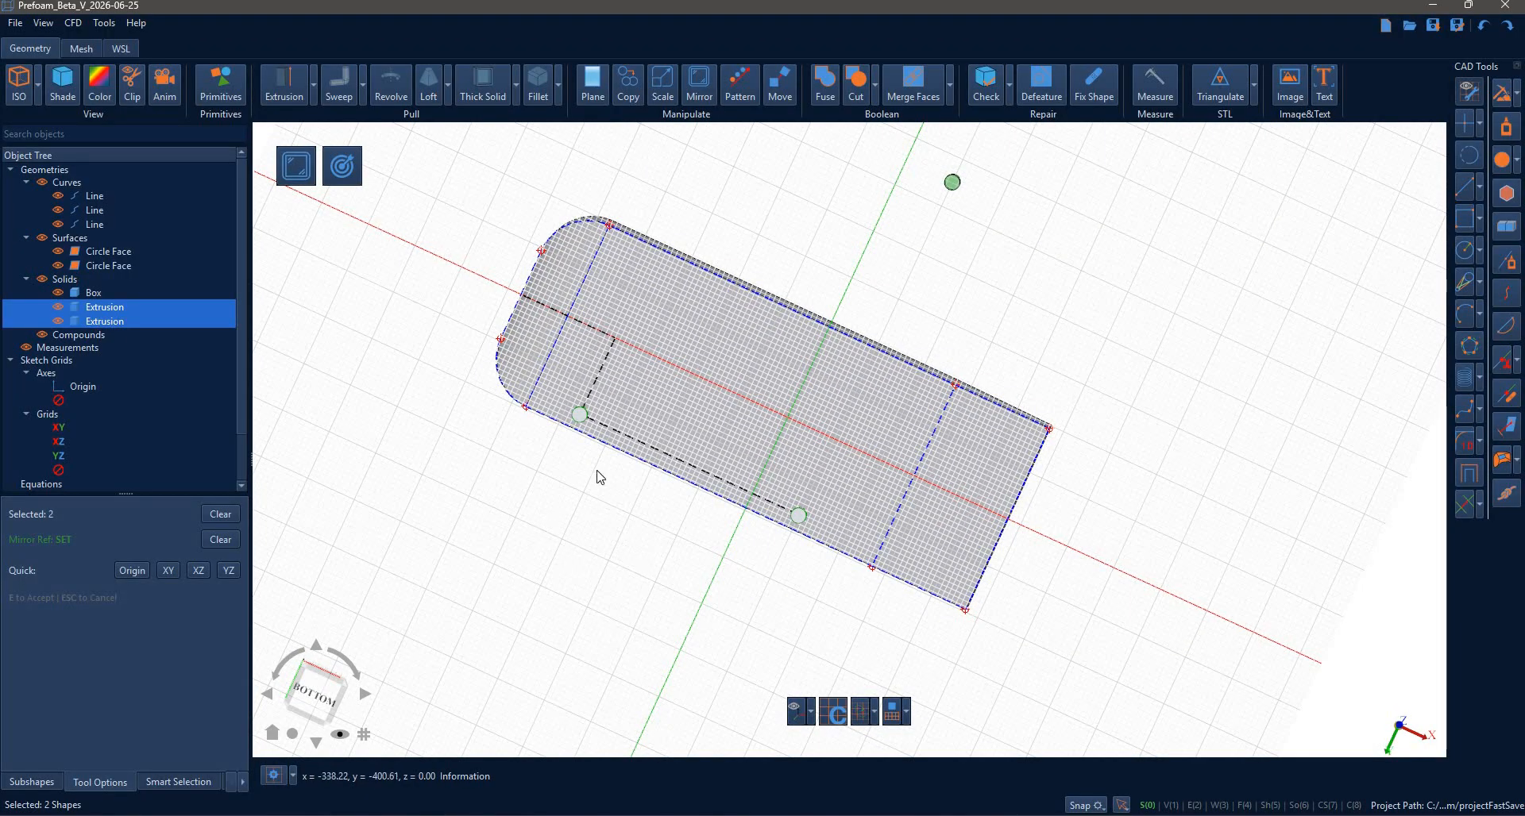
key(Escape)
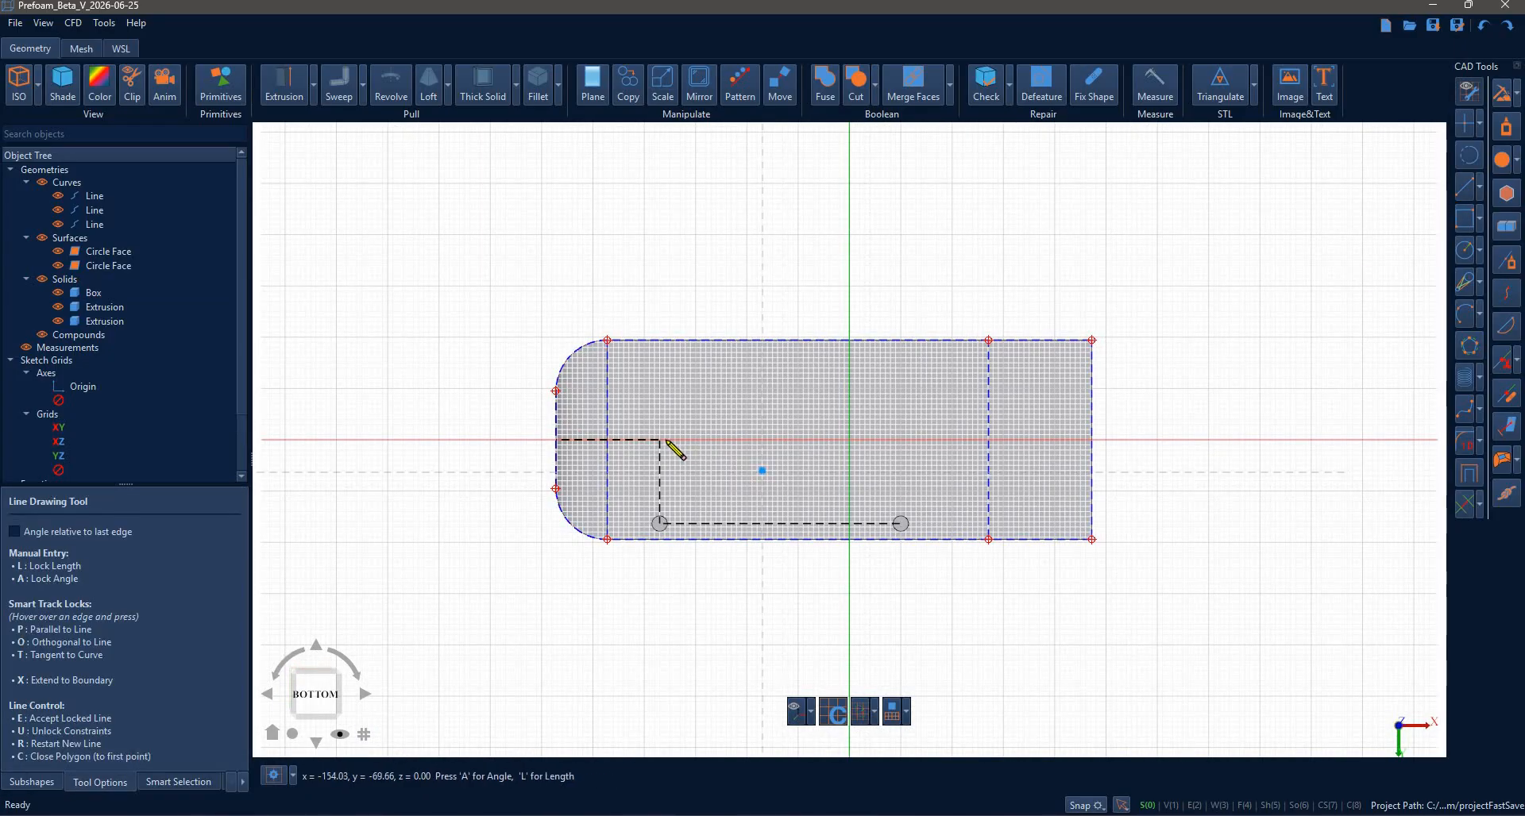
- Draw a line about 1342 long along the body's centreline, from the middle of the nose to beyond the rear end
click(1258, 451)
click(1245, 440)
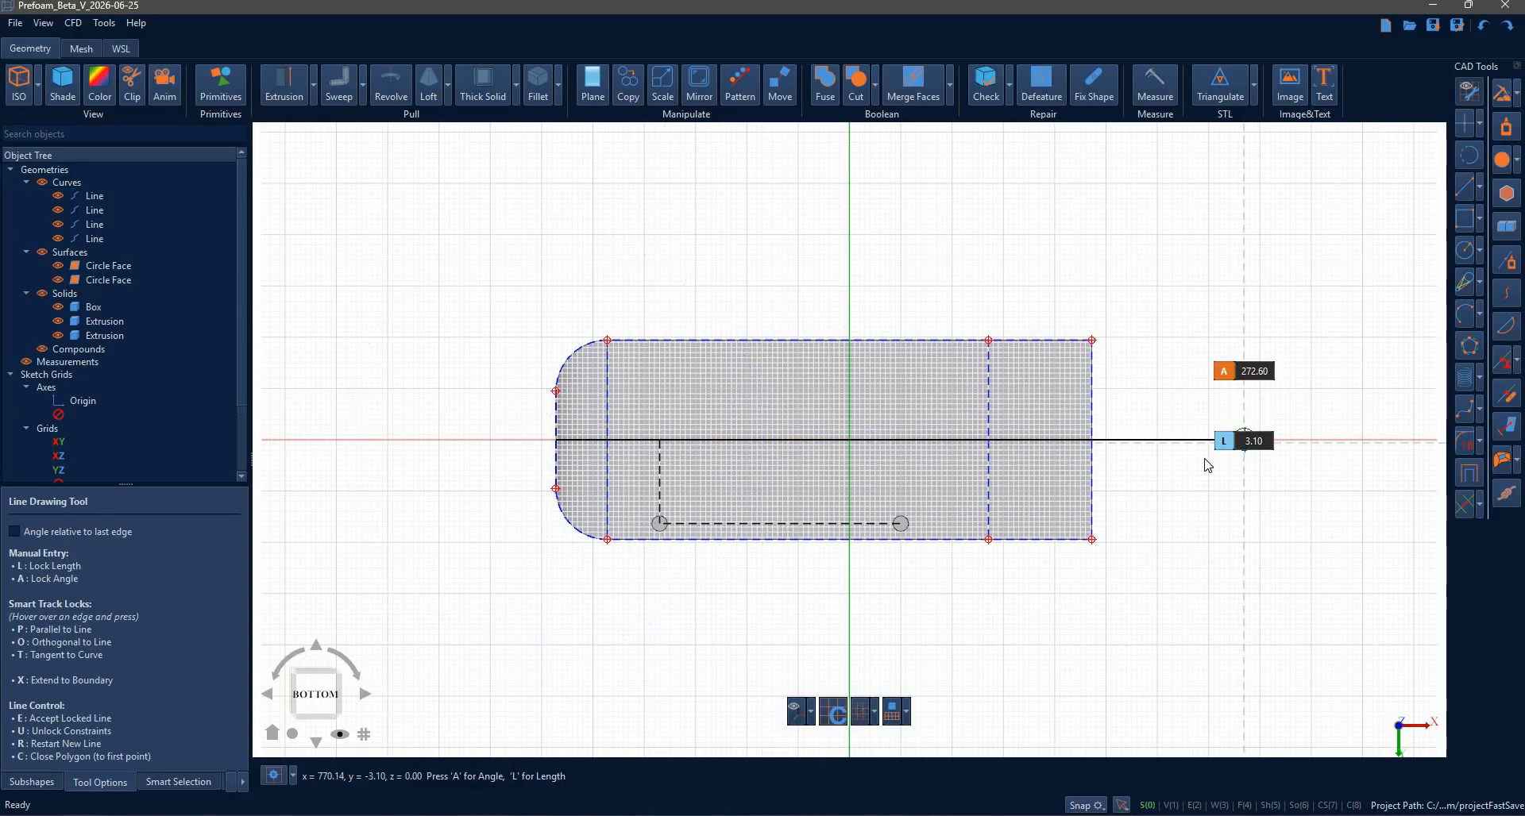
key(Escape)
- Extrude the long centreline line symmetrically in both vertical directions to create a flat surface for mirroring
middle_drag(1150, 538, 1153, 526)
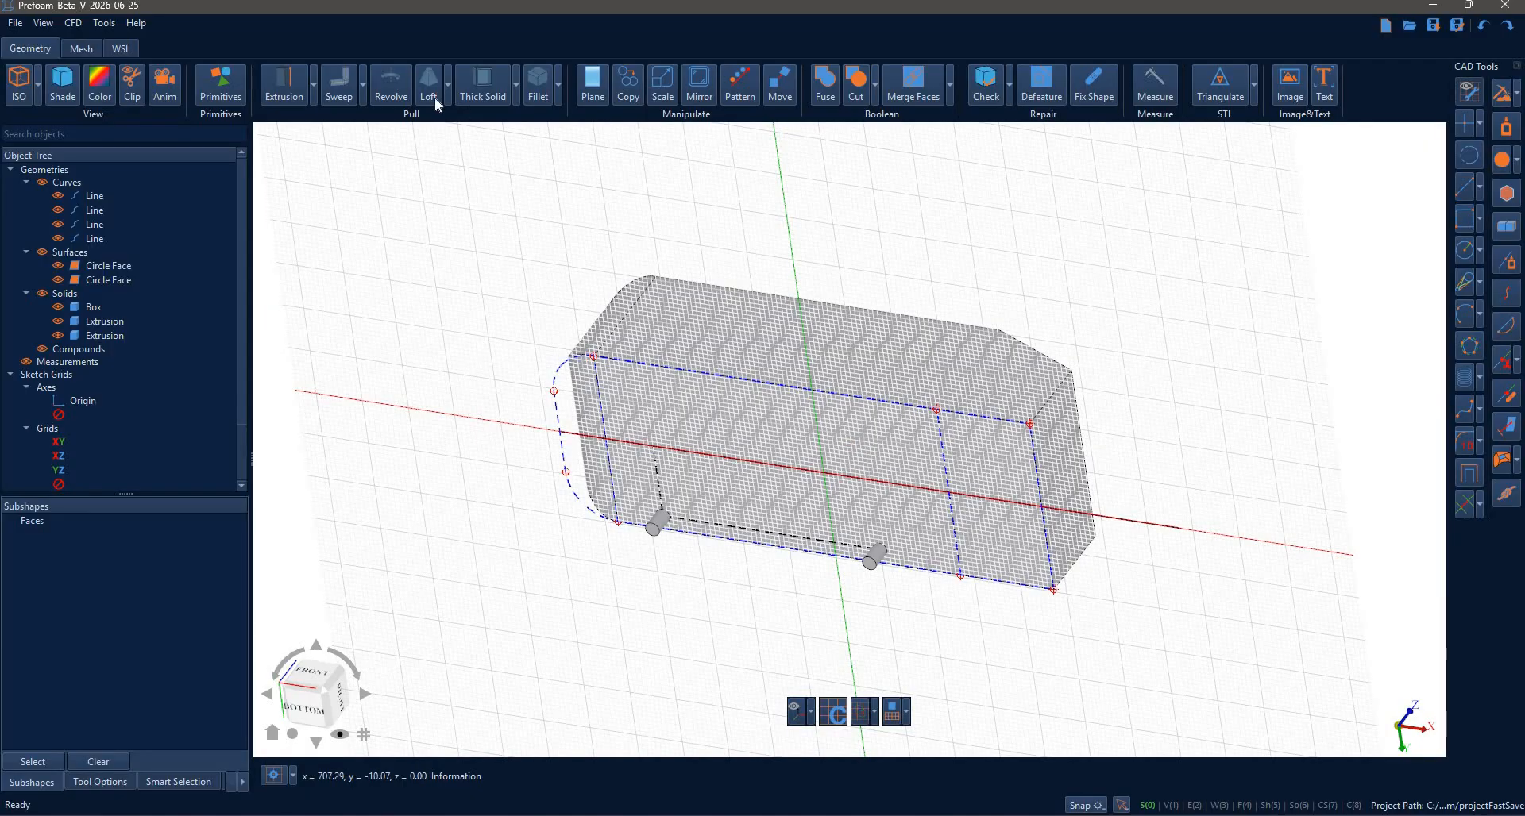
click(292, 89)
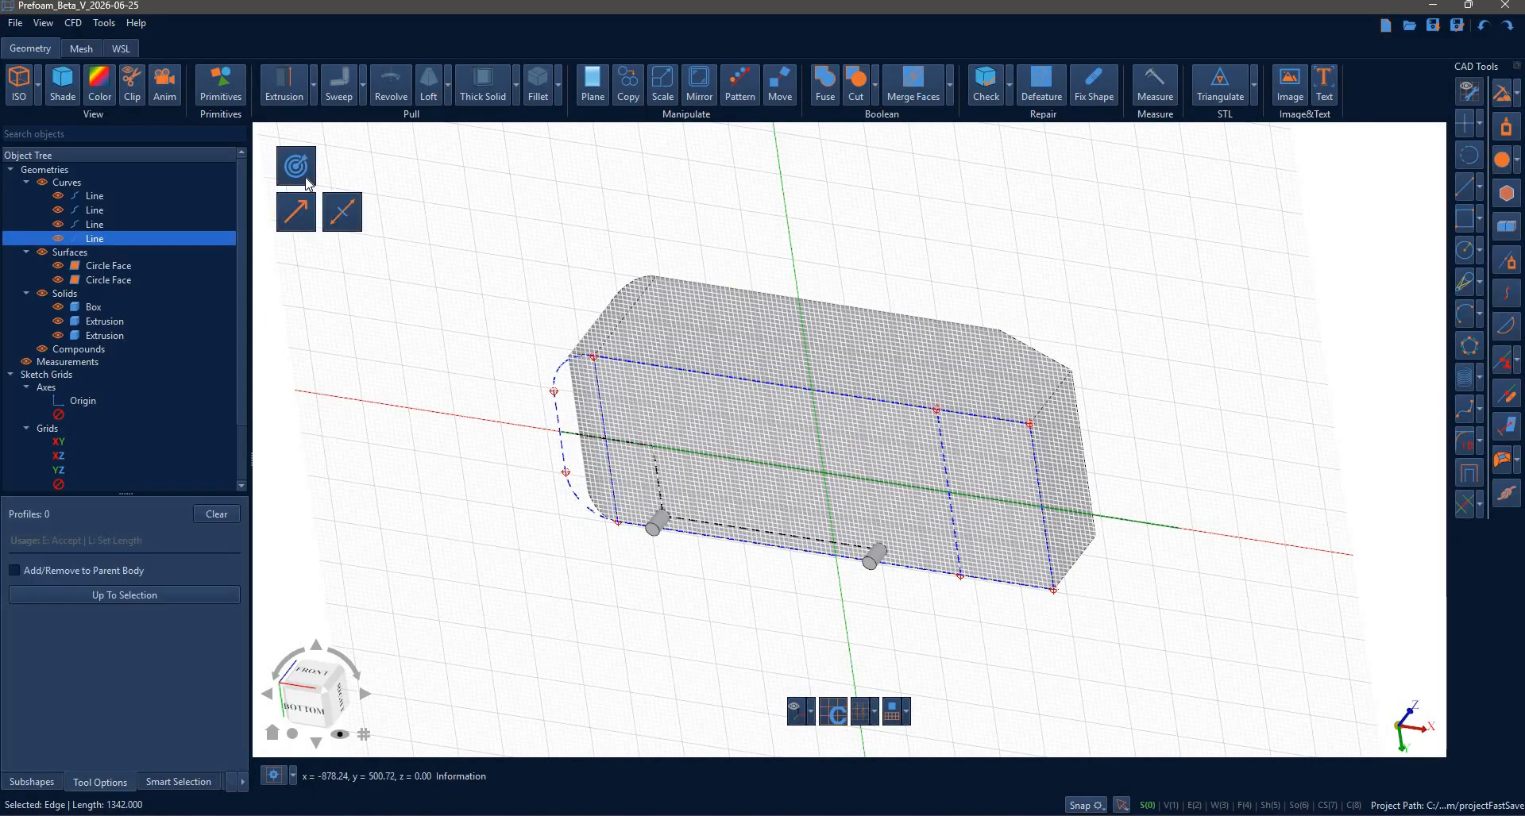
click(929, 474)
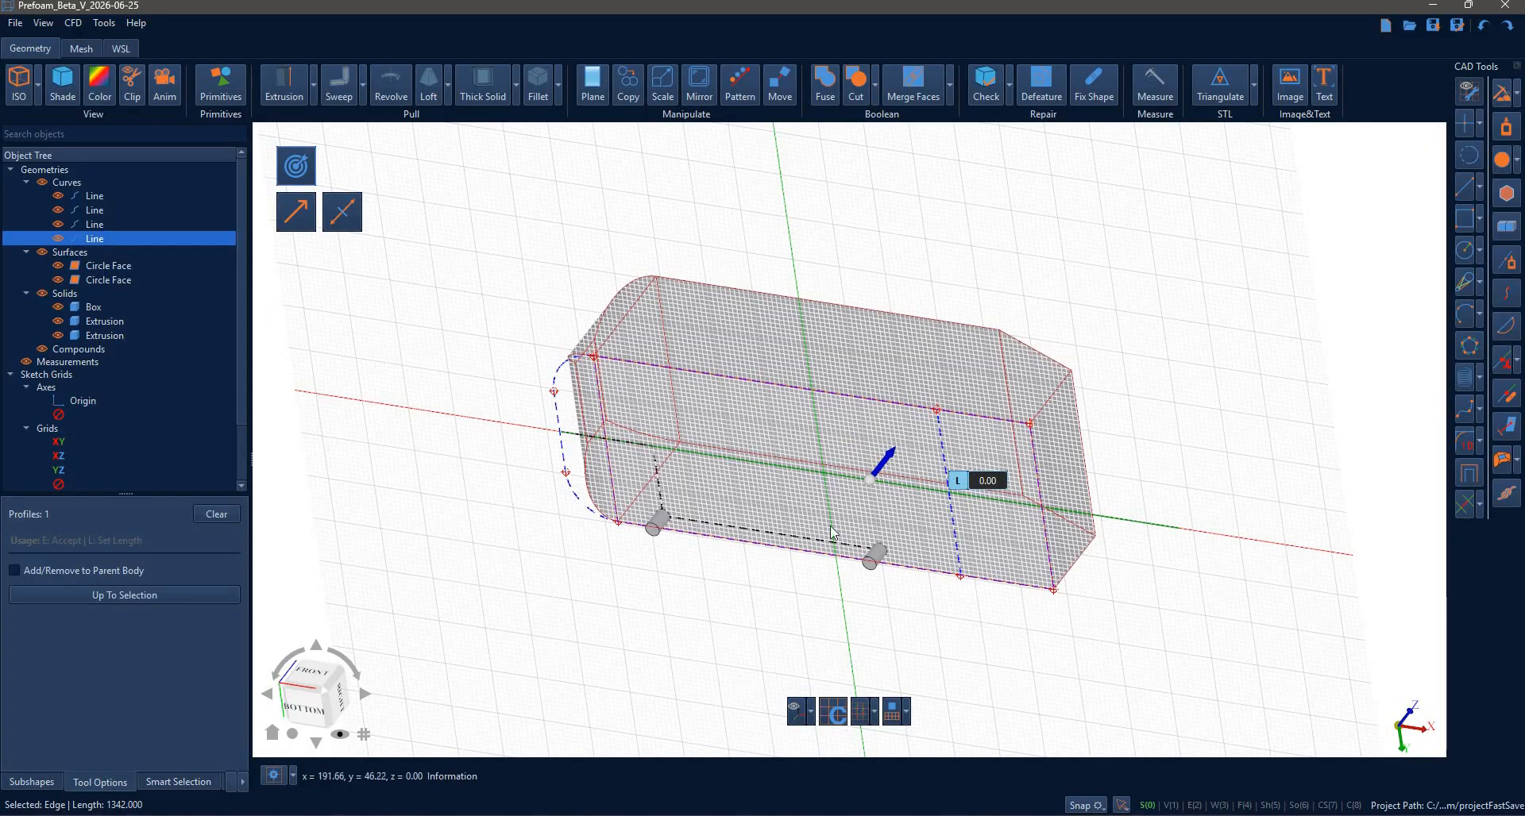
drag(884, 463, 346, 231)
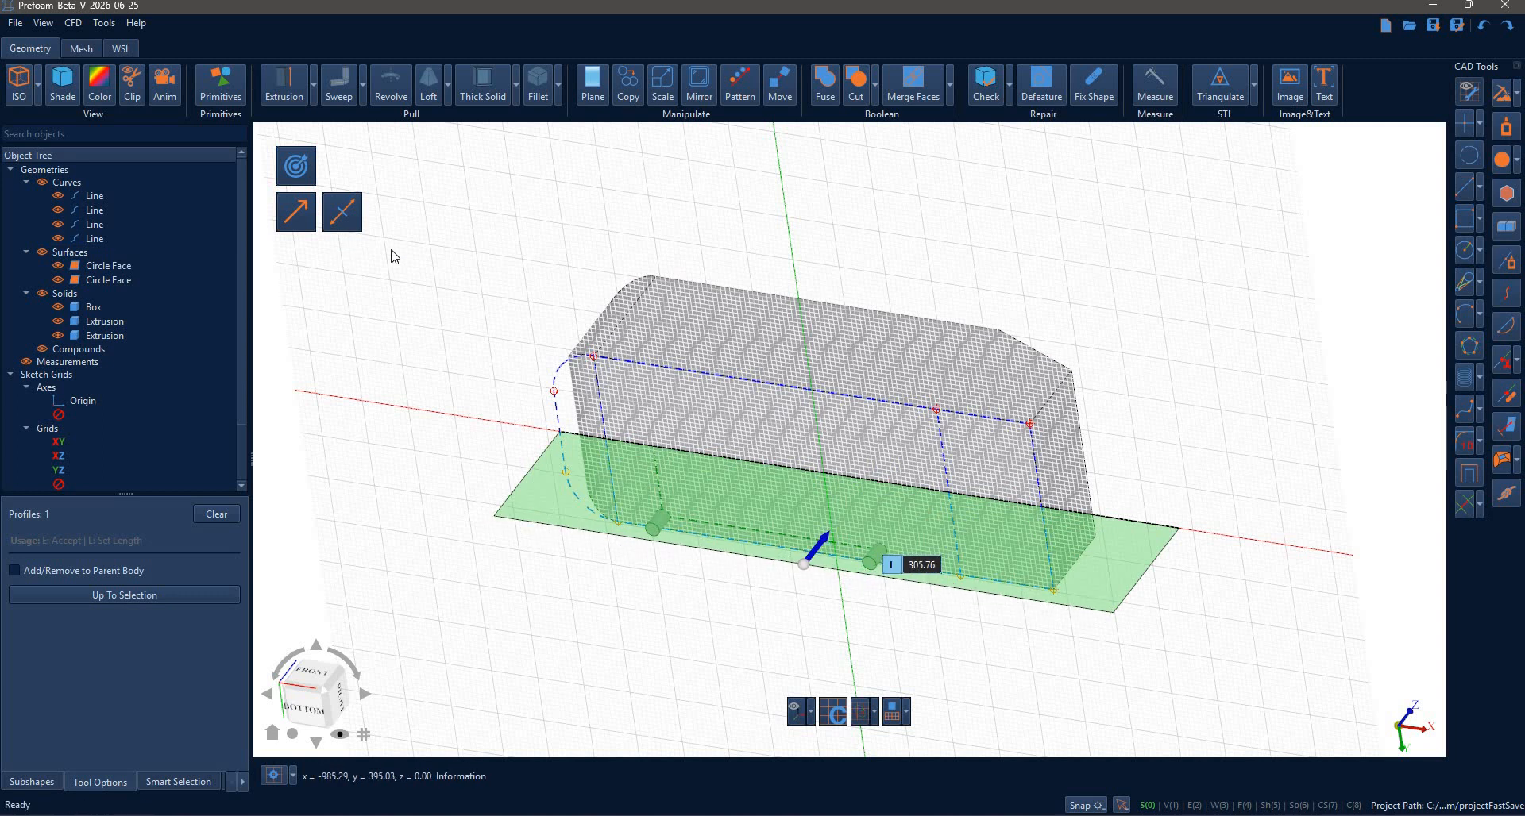
drag(816, 540, 787, 583)
key(e)
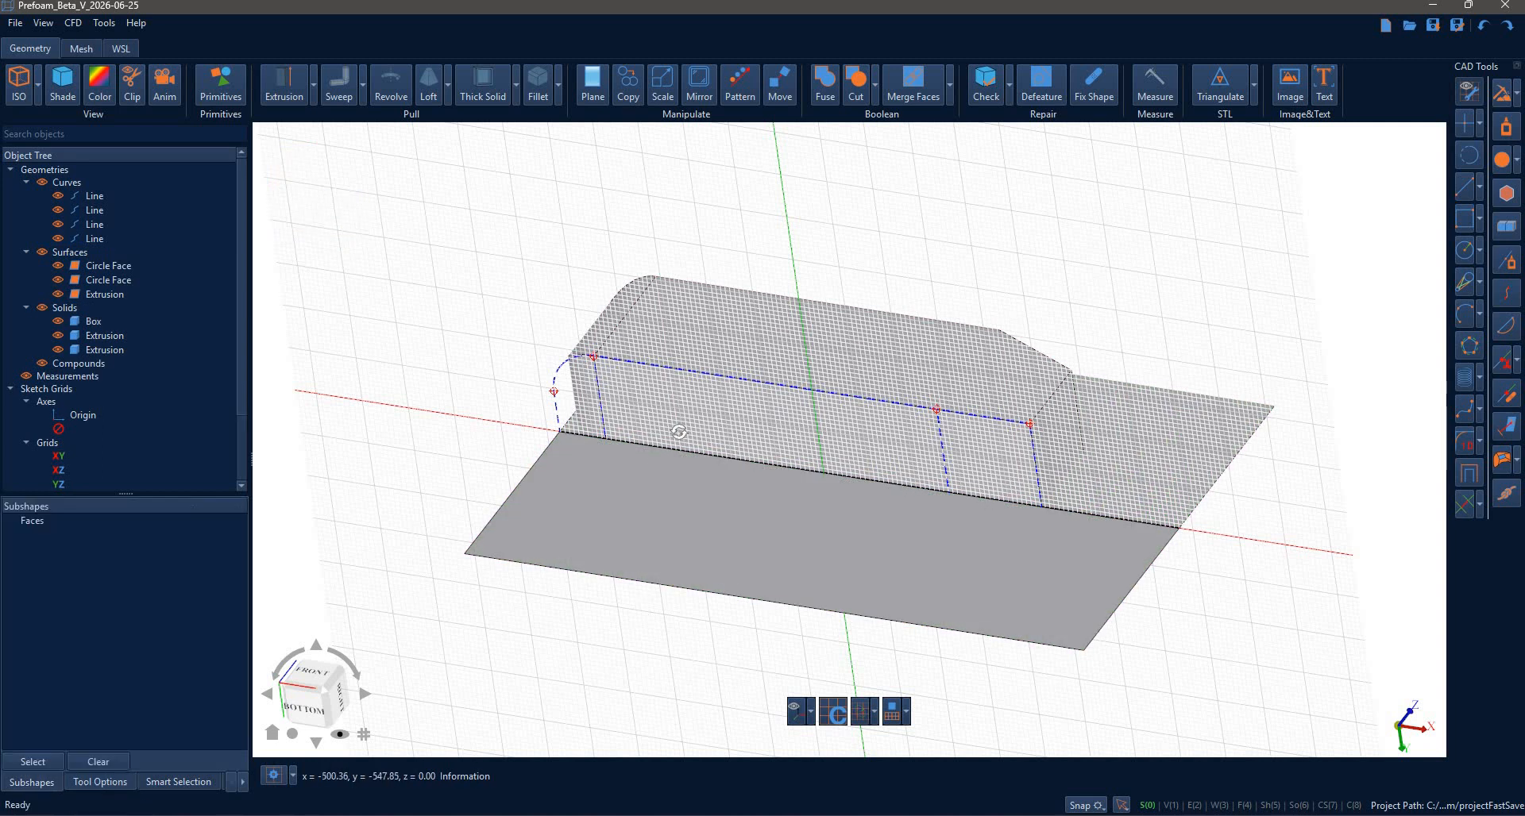
- Mirror the two legs across the extruded centre surface and delete that helper surface
middle_drag(679, 432, 684, 176)
click(688, 86)
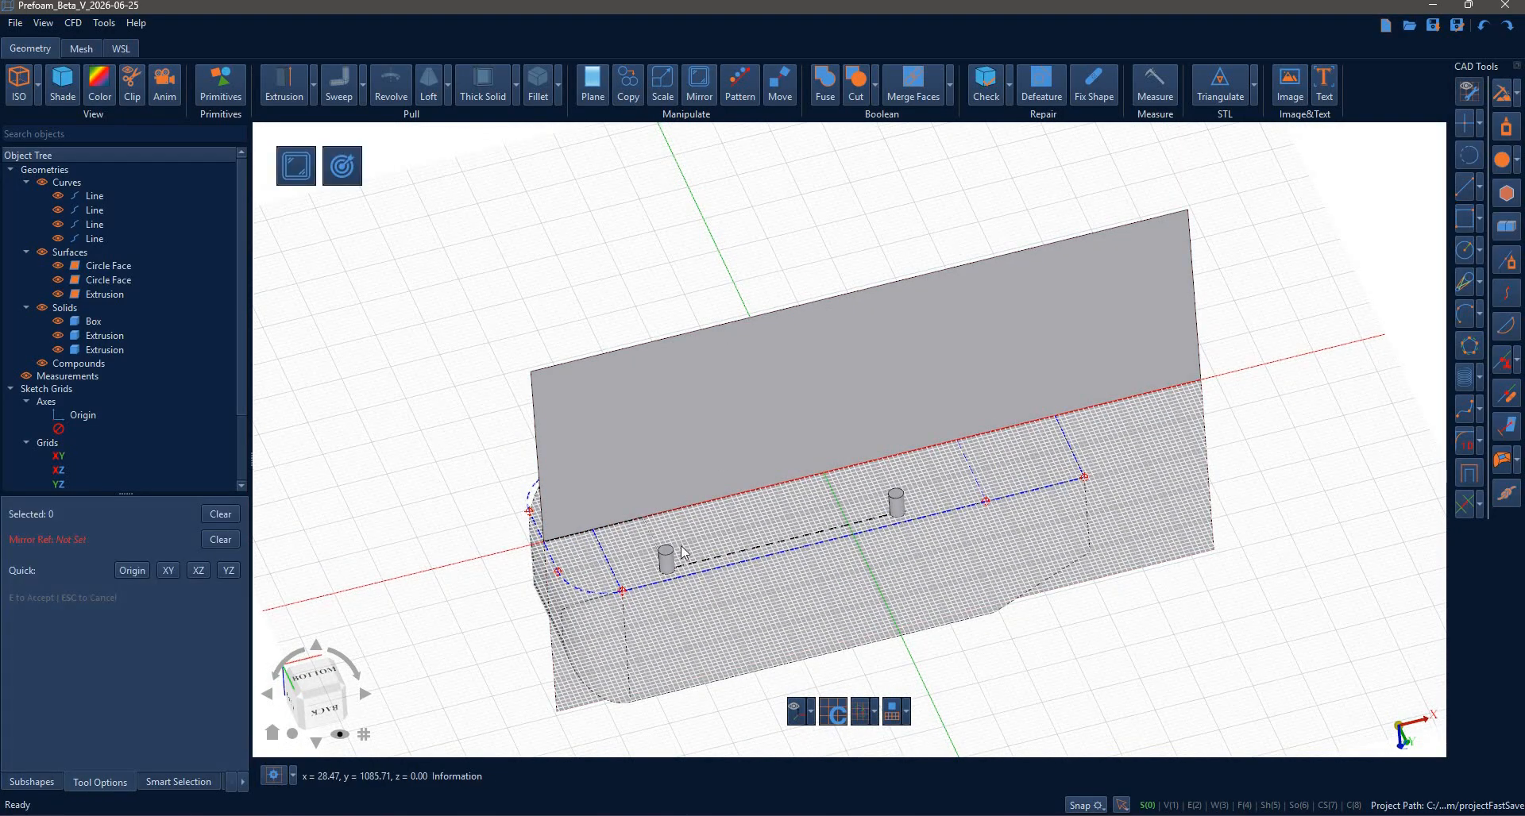
click(721, 370)
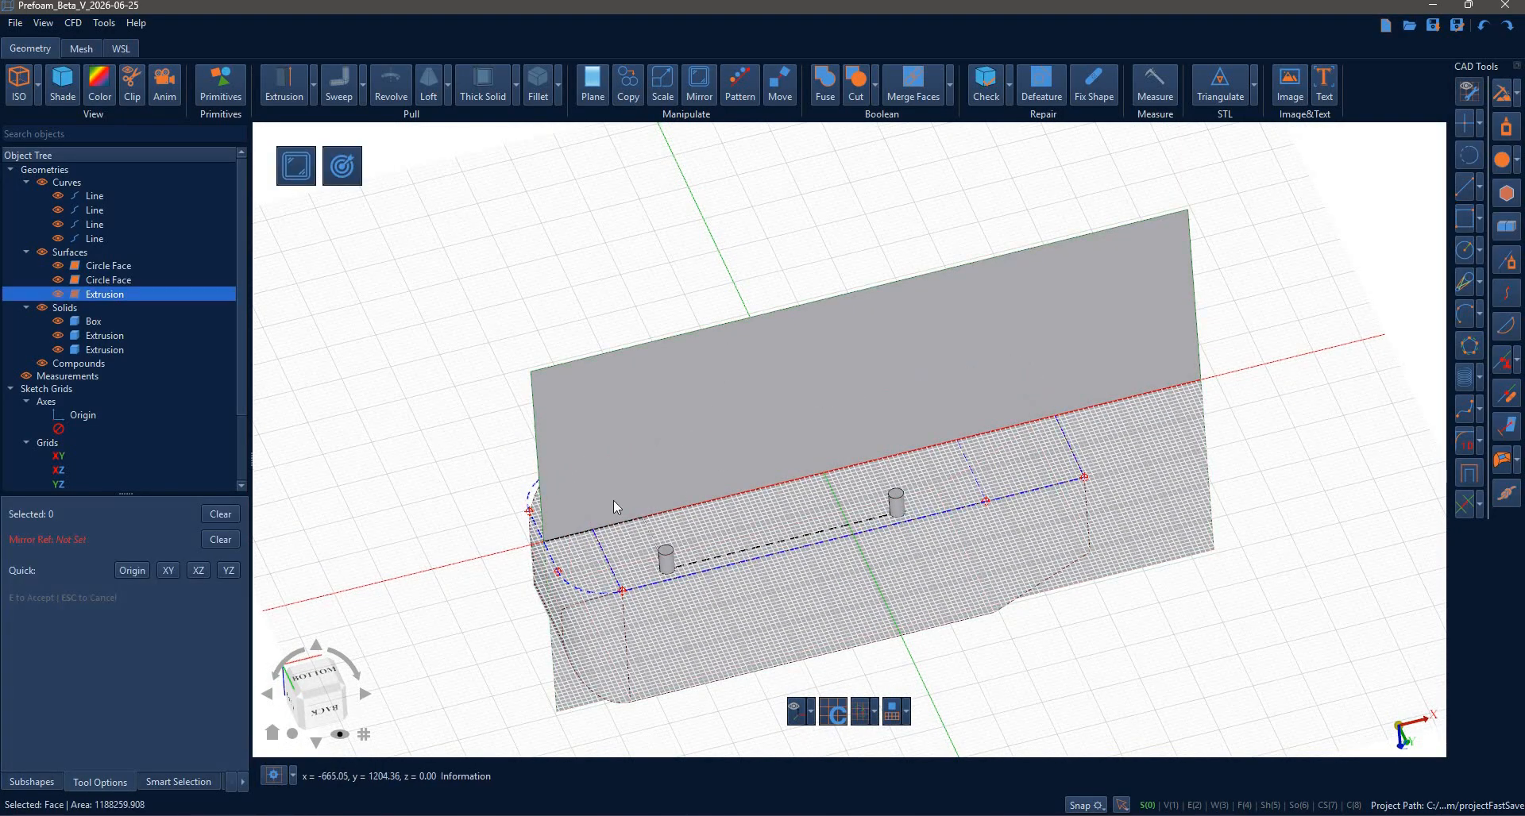
click(667, 565)
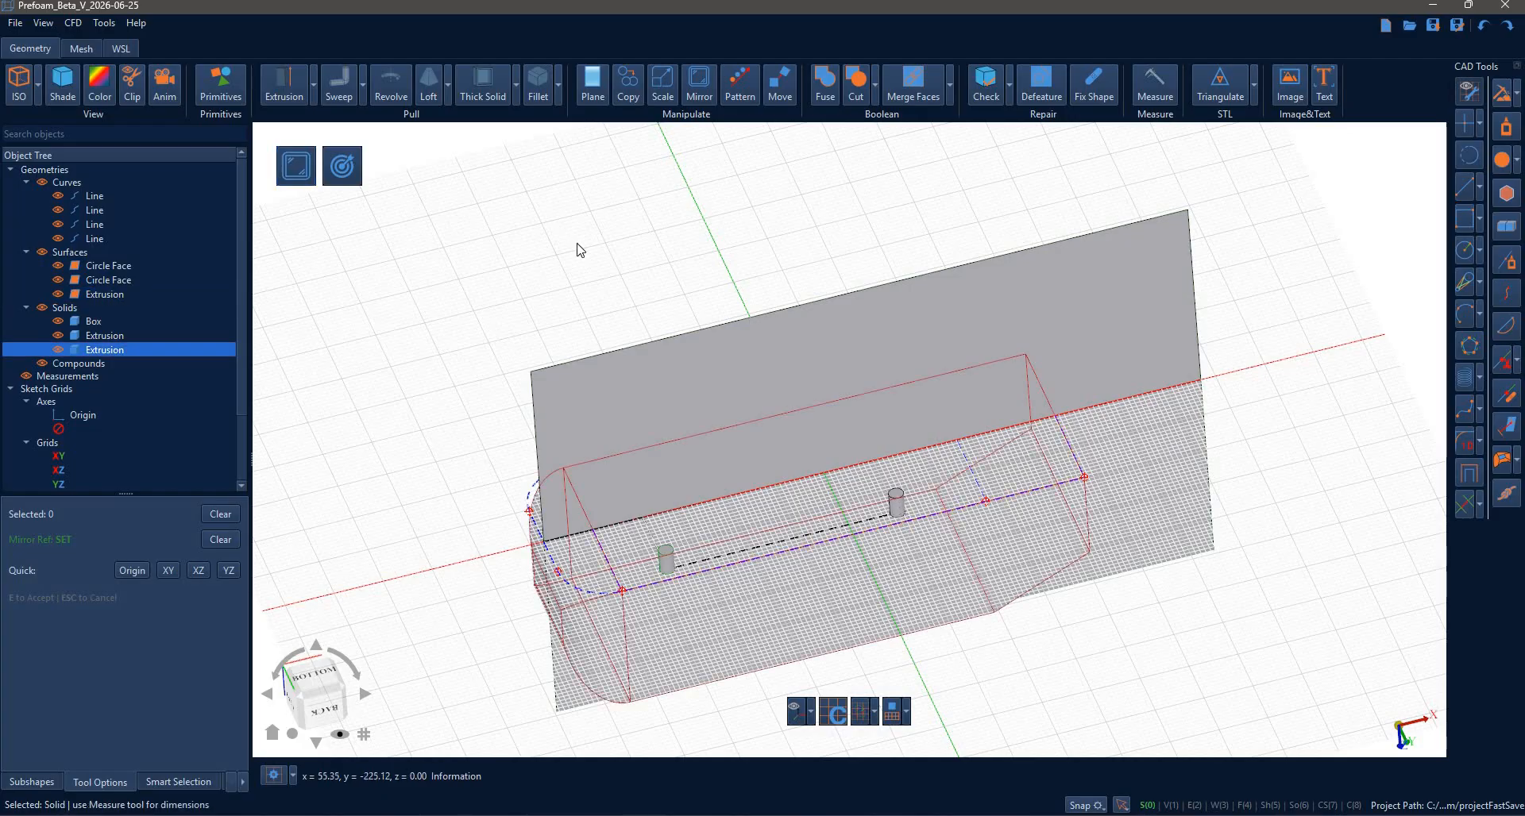
click(350, 179)
middle_drag(688, 296, 698, 311)
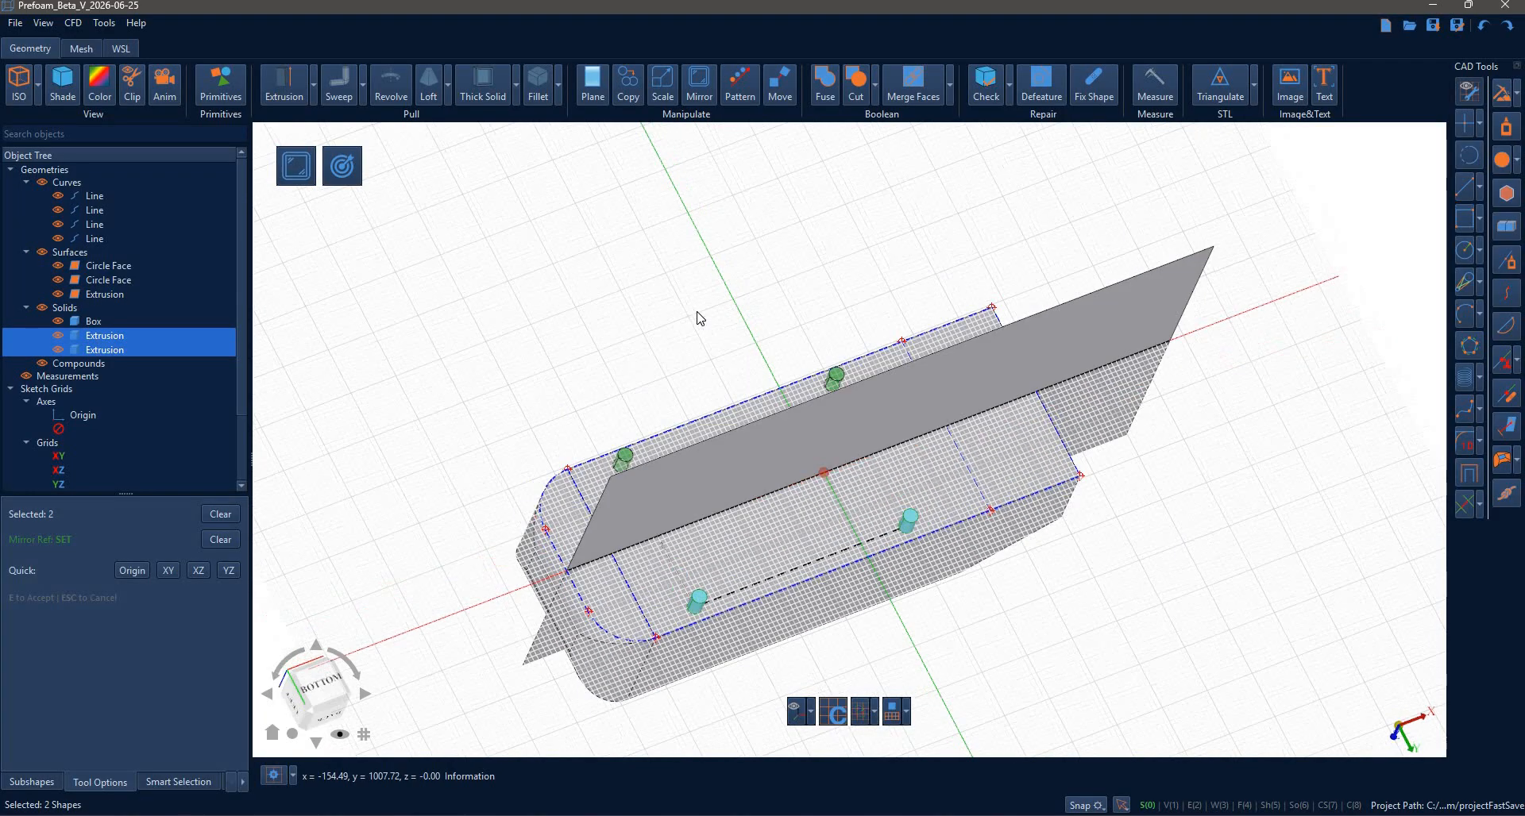
key(e)
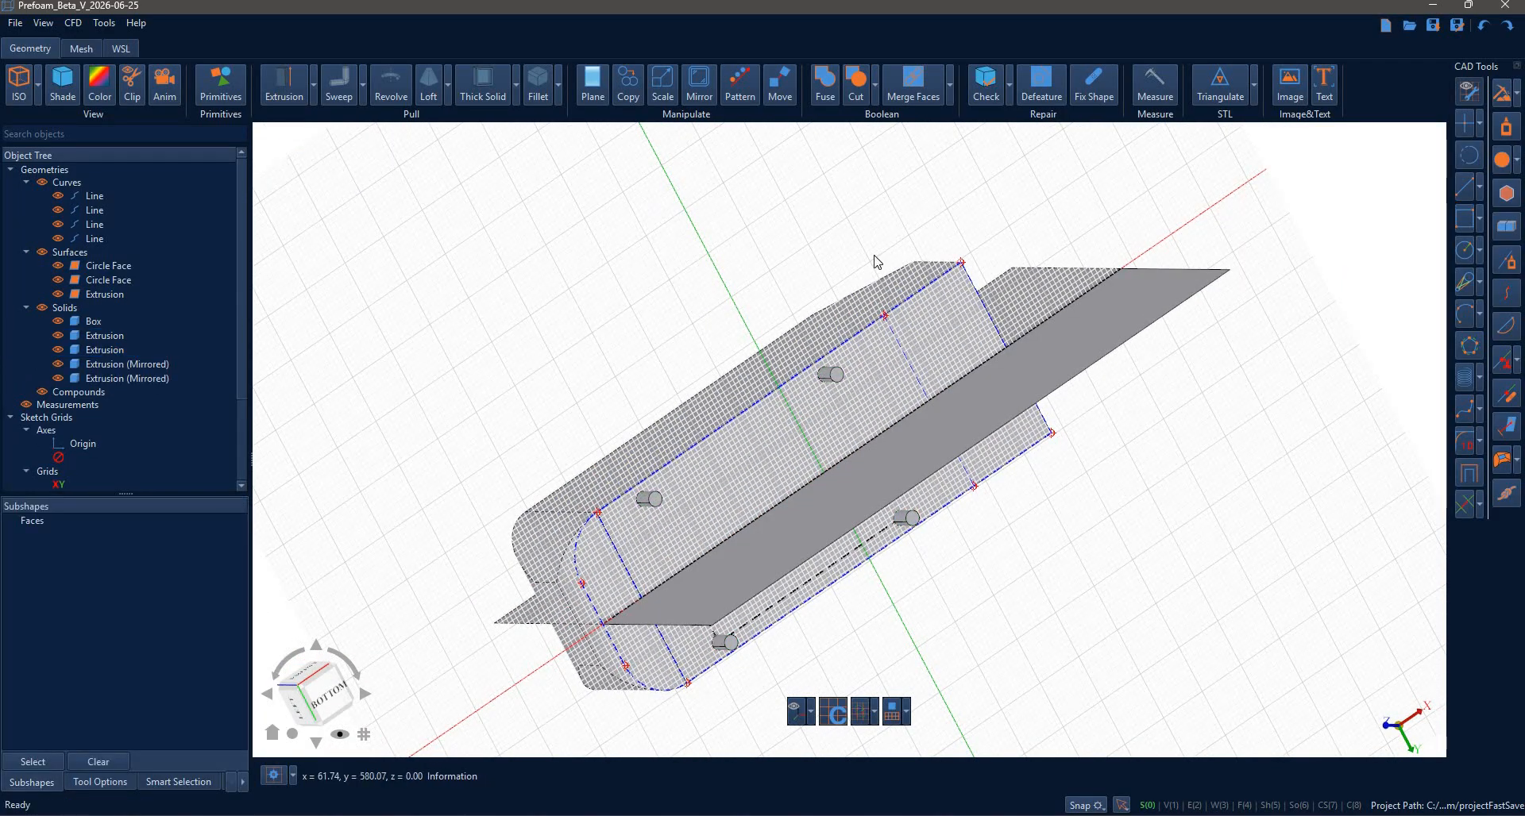
click(229, 295)
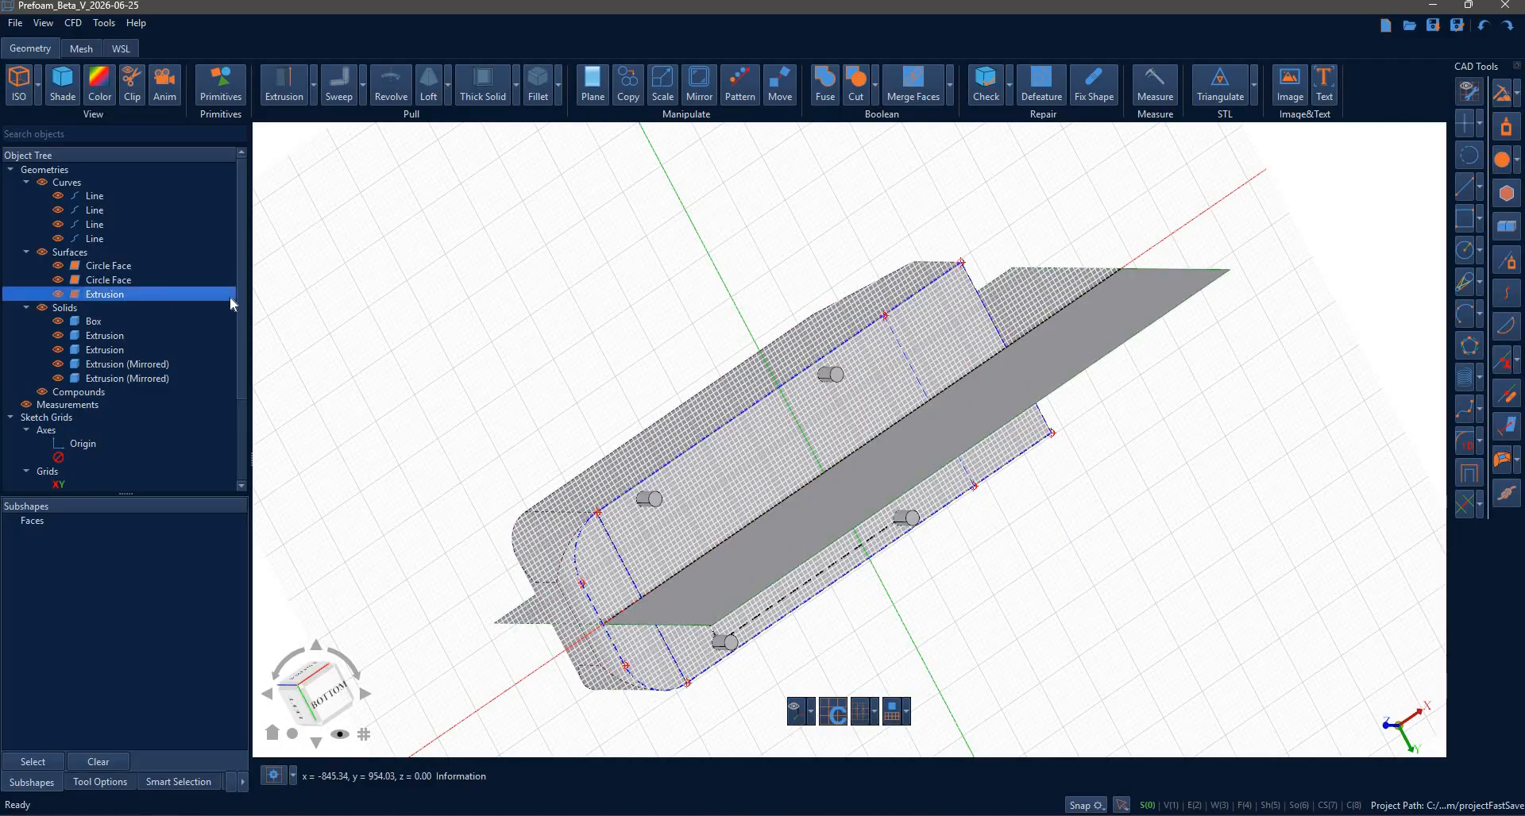
key(Delete)
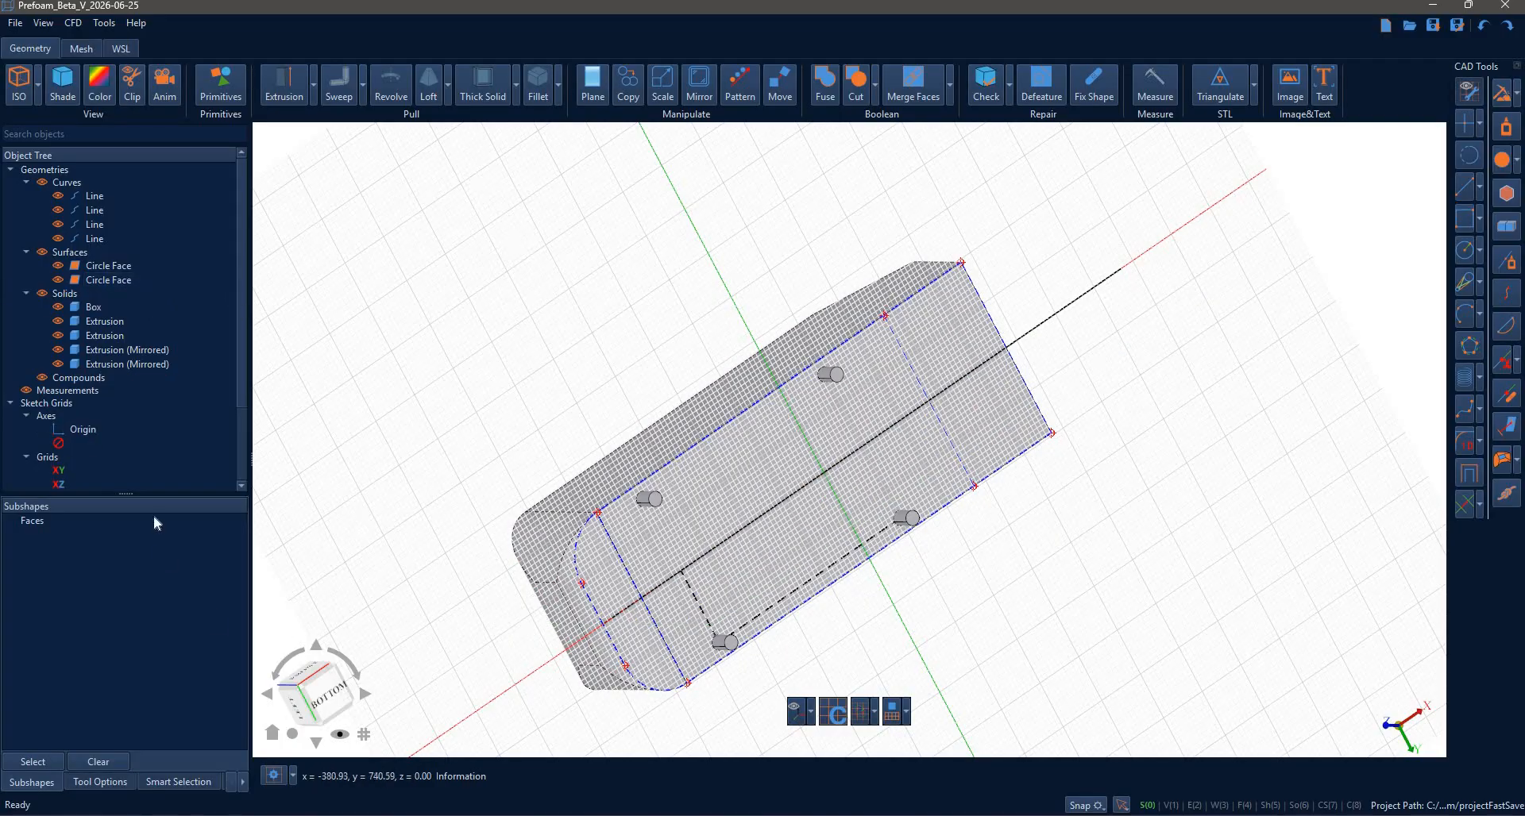
- Delete the projected outlines of the body from the sketch grid
mouse_move(1136, 552)
middle_down()
mouse_move(1205, 439)
mouse_move(1240, 424)
mouse_move(1260, 459)
mouse_move(667, 398)
mouse_move(987, 741)
middle_up()
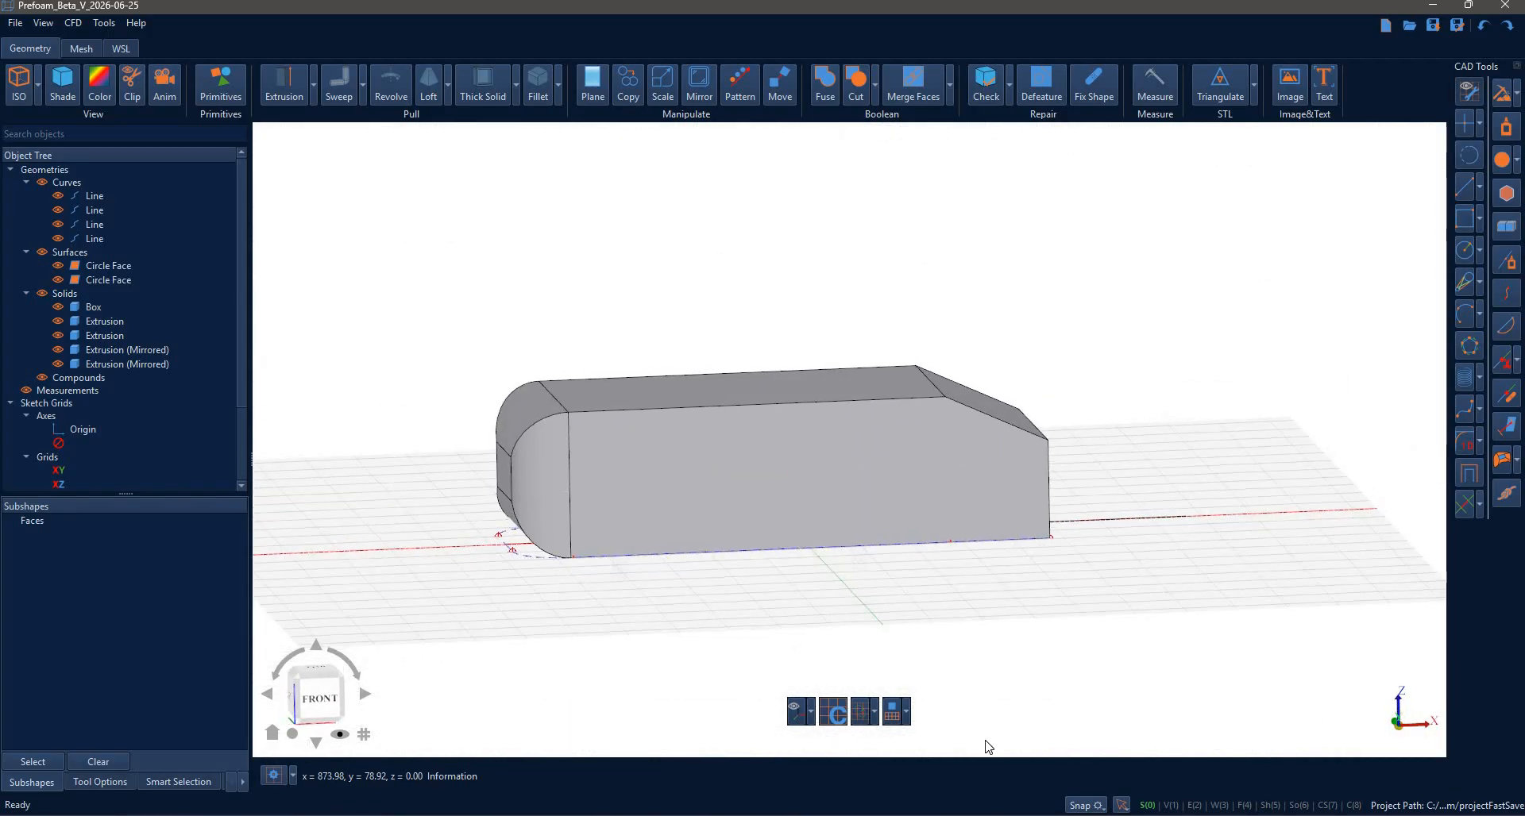
click(907, 715)
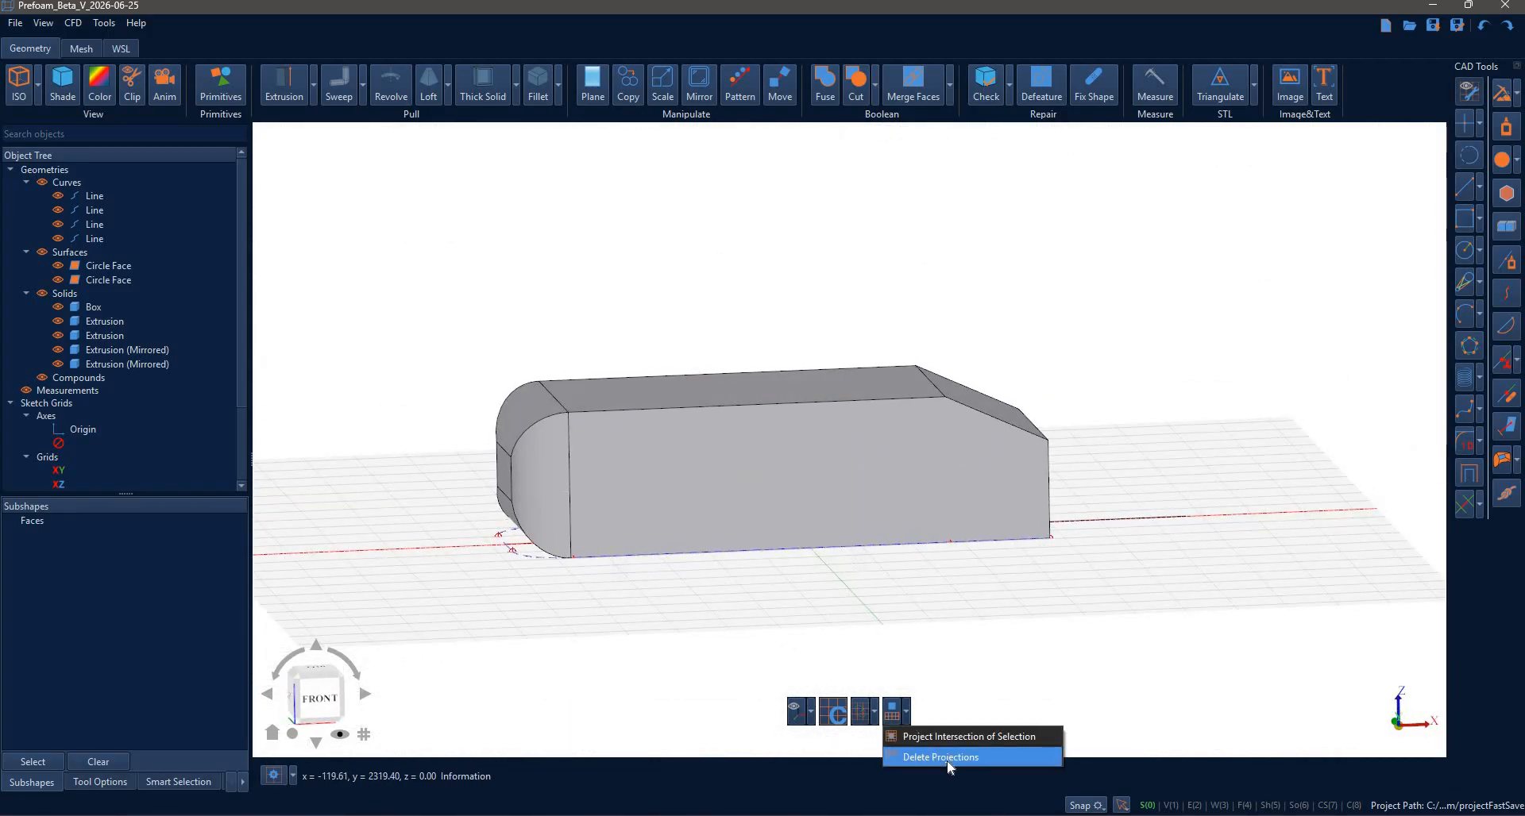
click(851, 595)
middle_drag(853, 591, 560, 420)
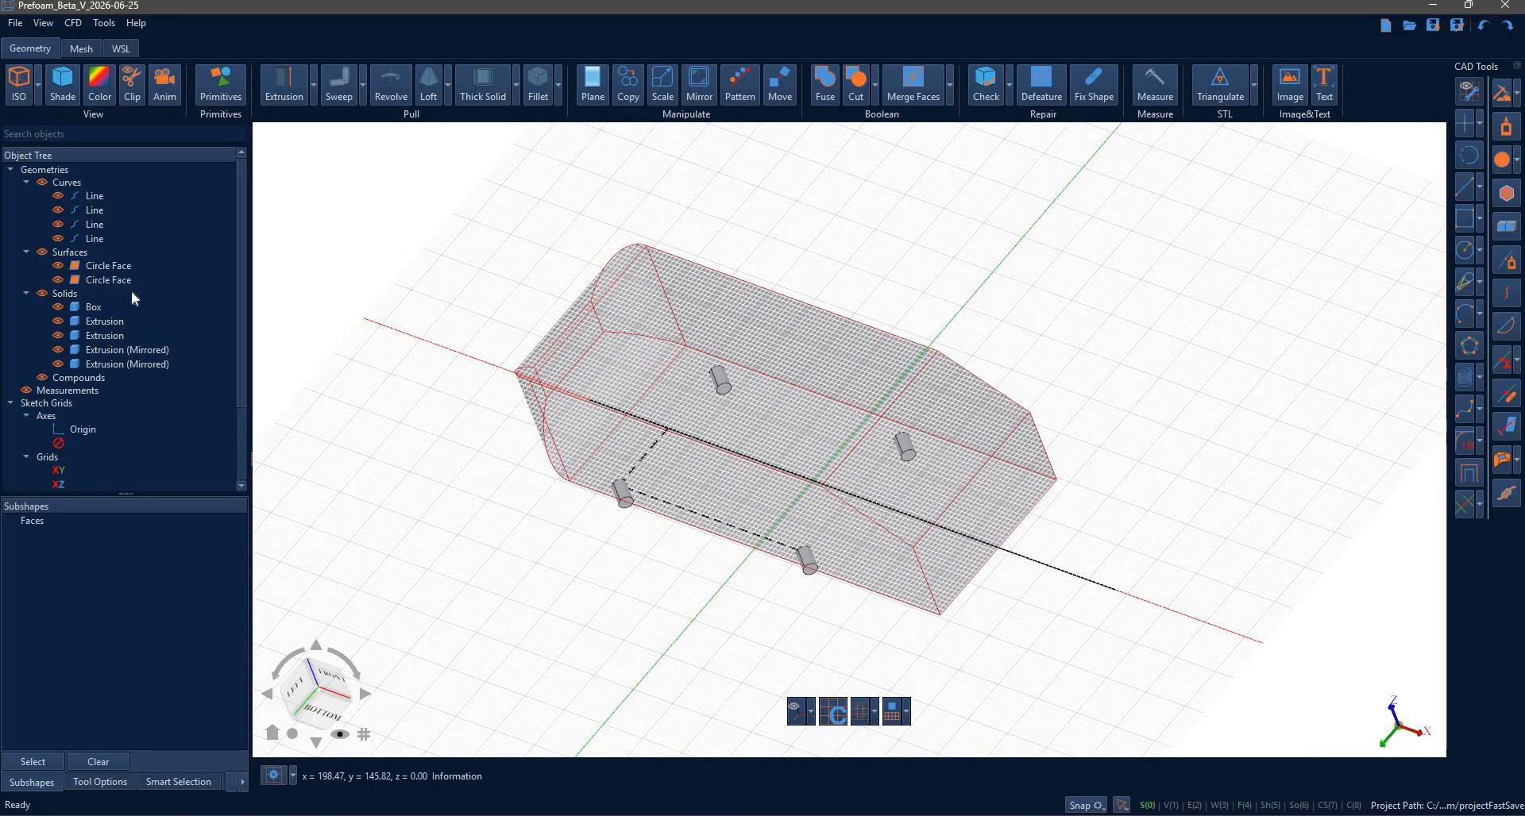
- Hide all curves and surfaces, and deactivate the sketch grid
click(42, 182)
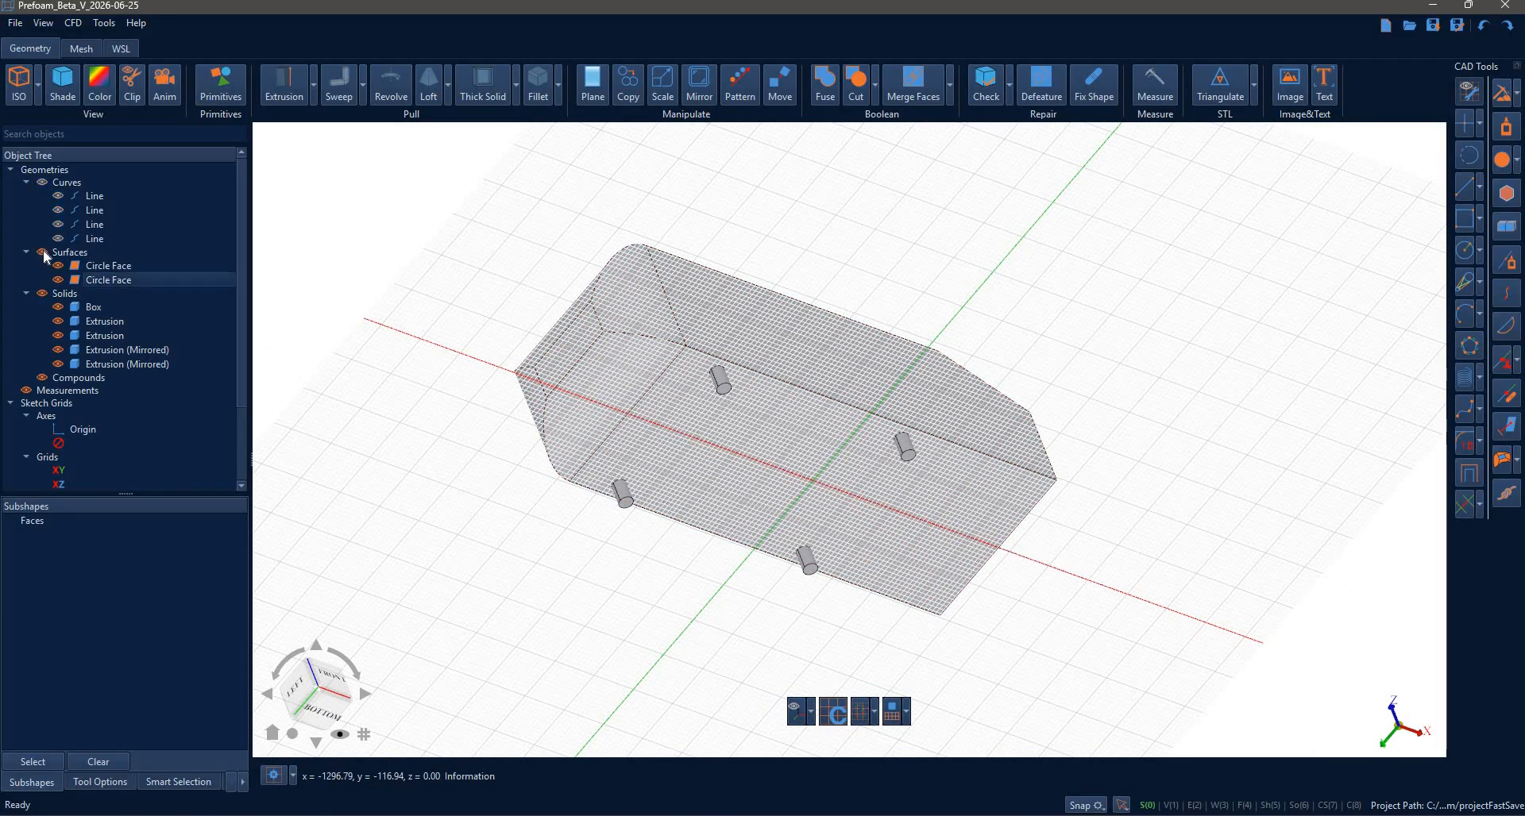
click(42, 253)
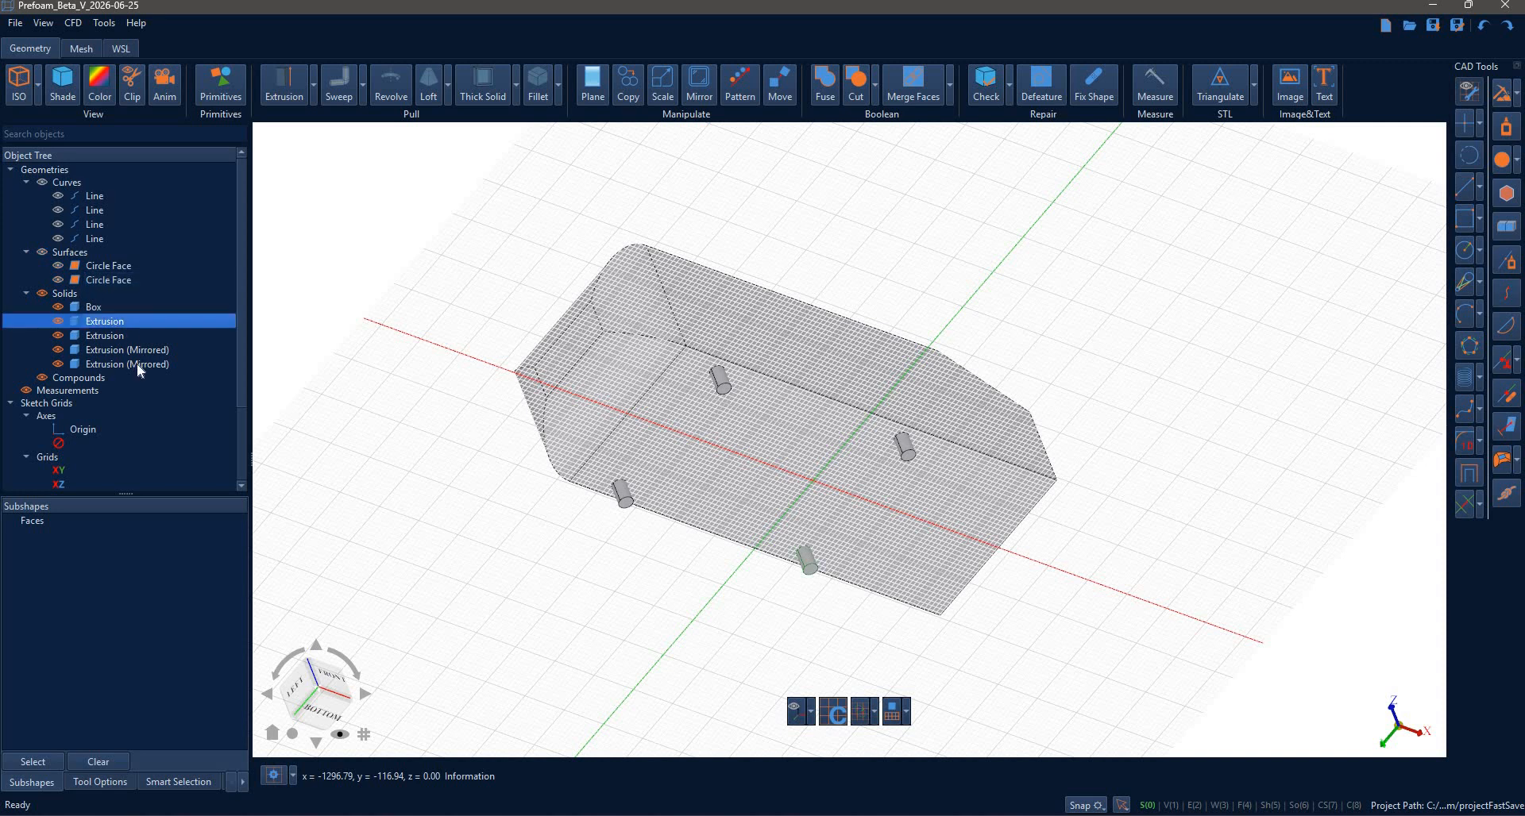
shift+click(201, 364)
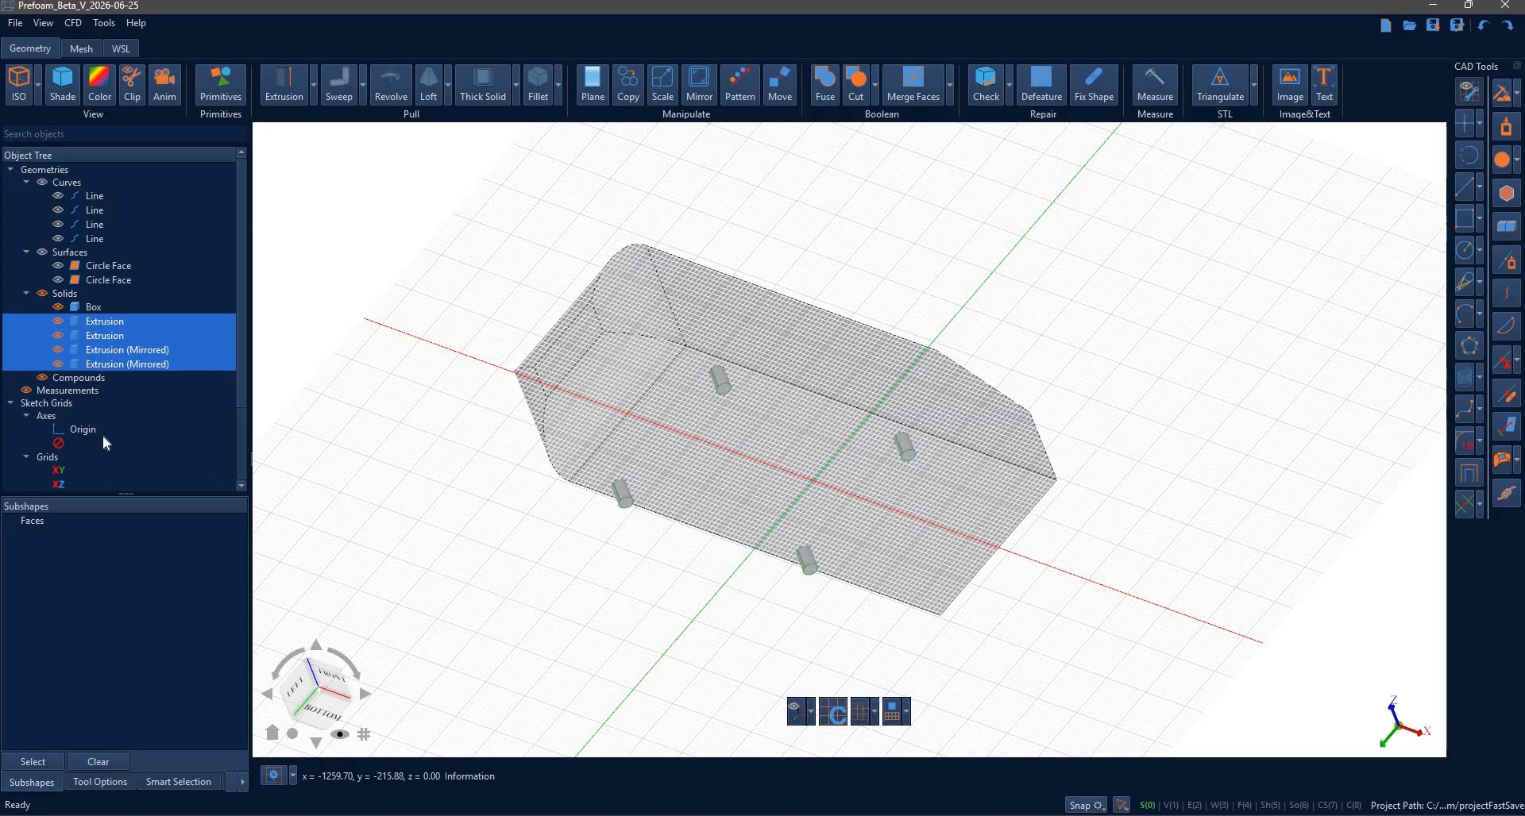
scroll(80, 417, down, 3)
click(109, 415)
scroll(116, 322, up, 3)
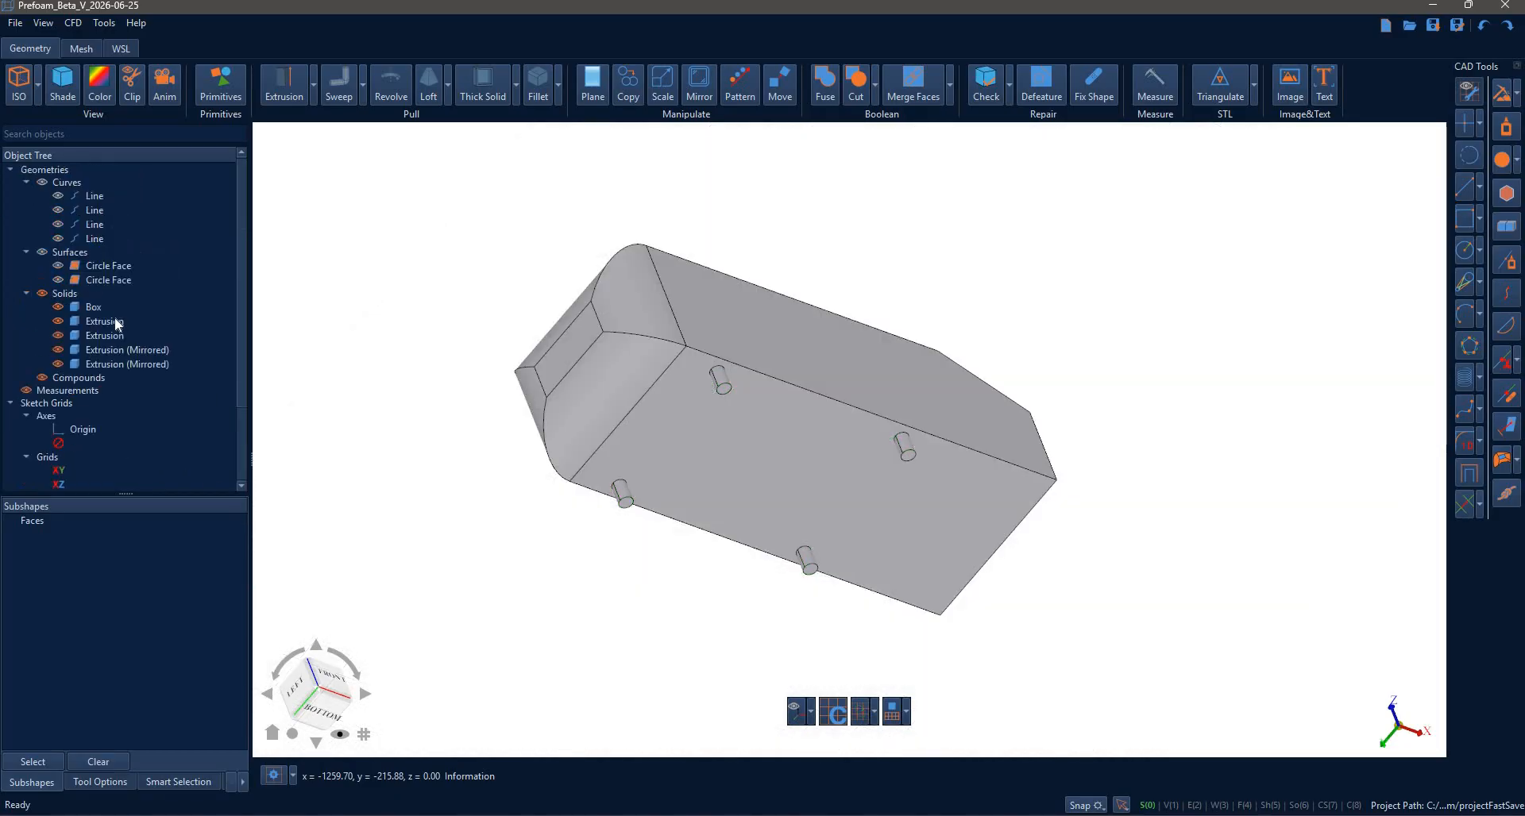
- Create a compound named legs from the two extruded legs and their two mirrored copies
shift+click(146, 361)
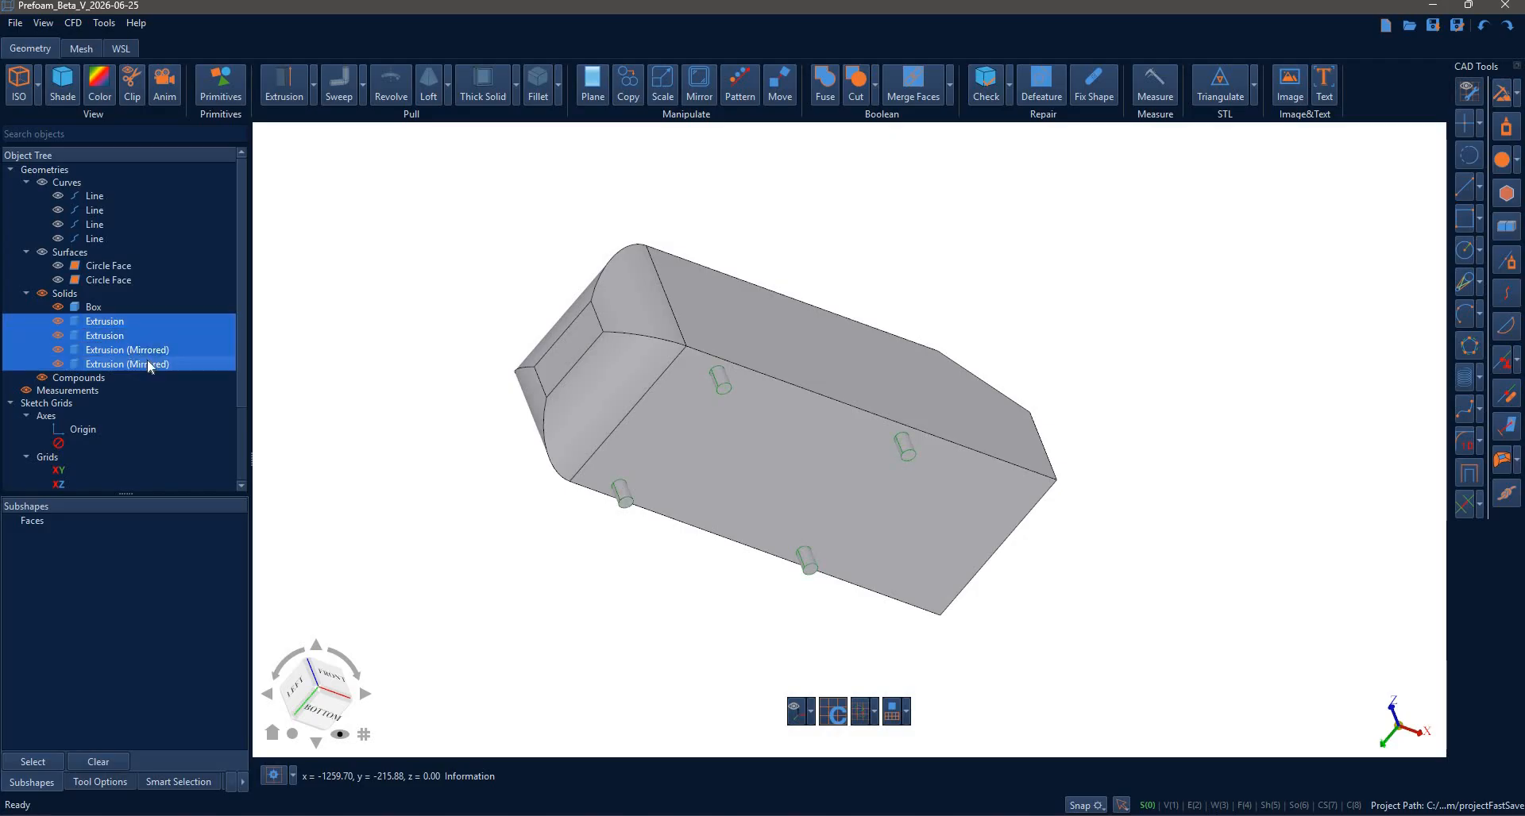
right_click(146, 359)
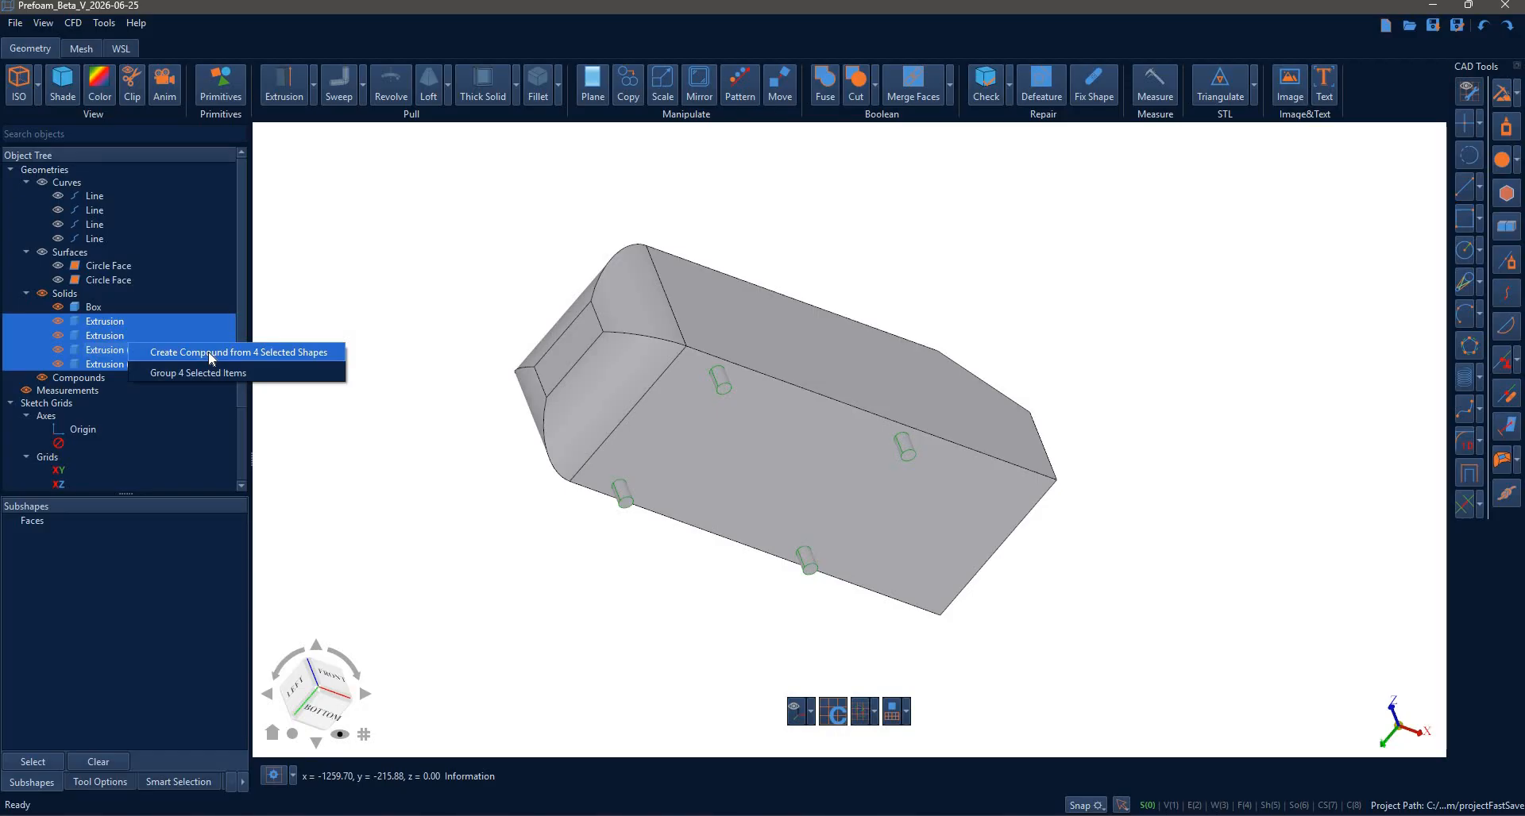
click(268, 356)
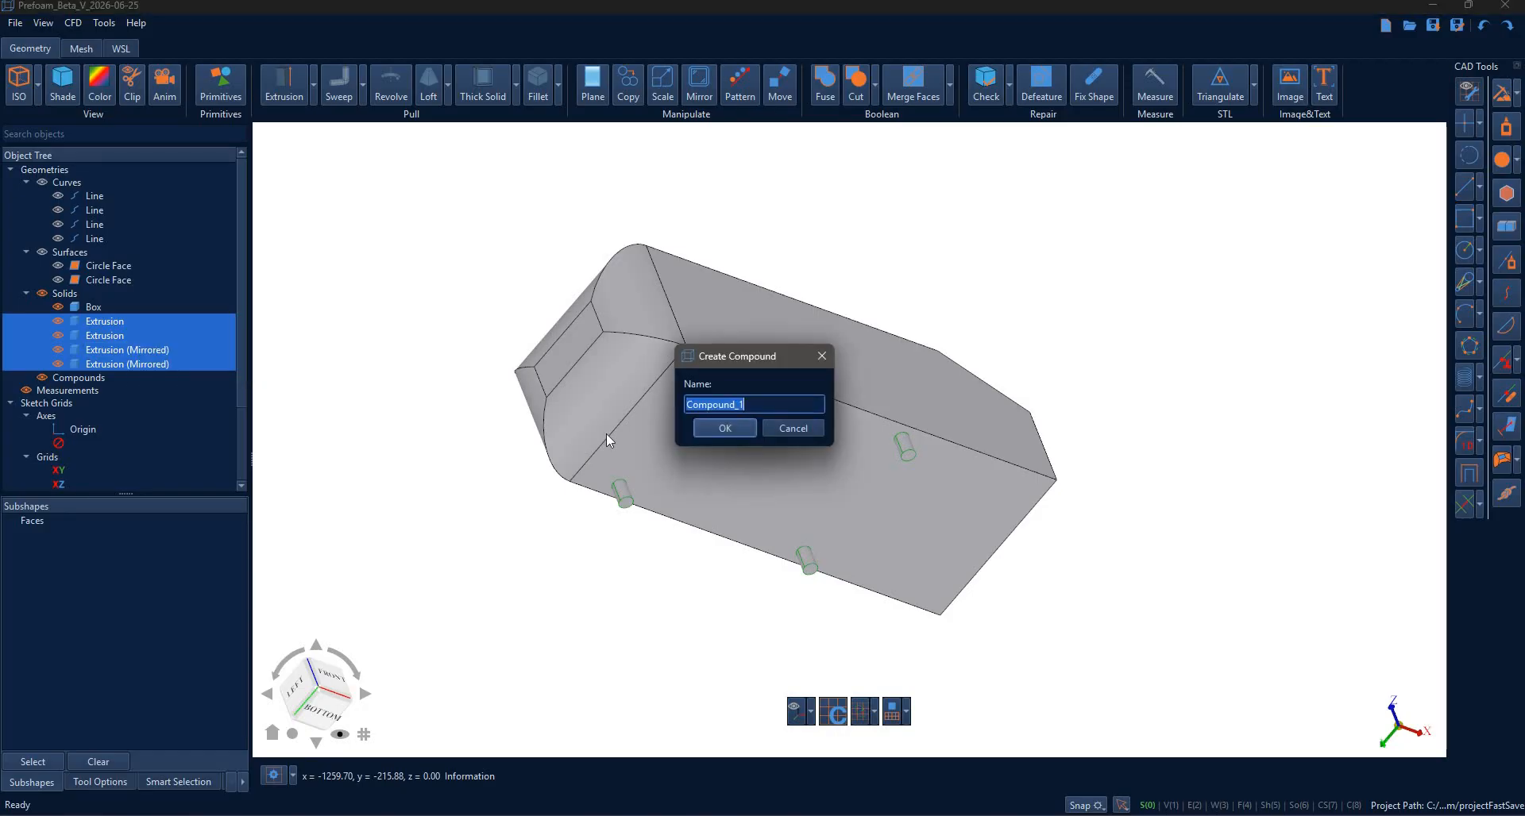
text(legs)
key(Return)
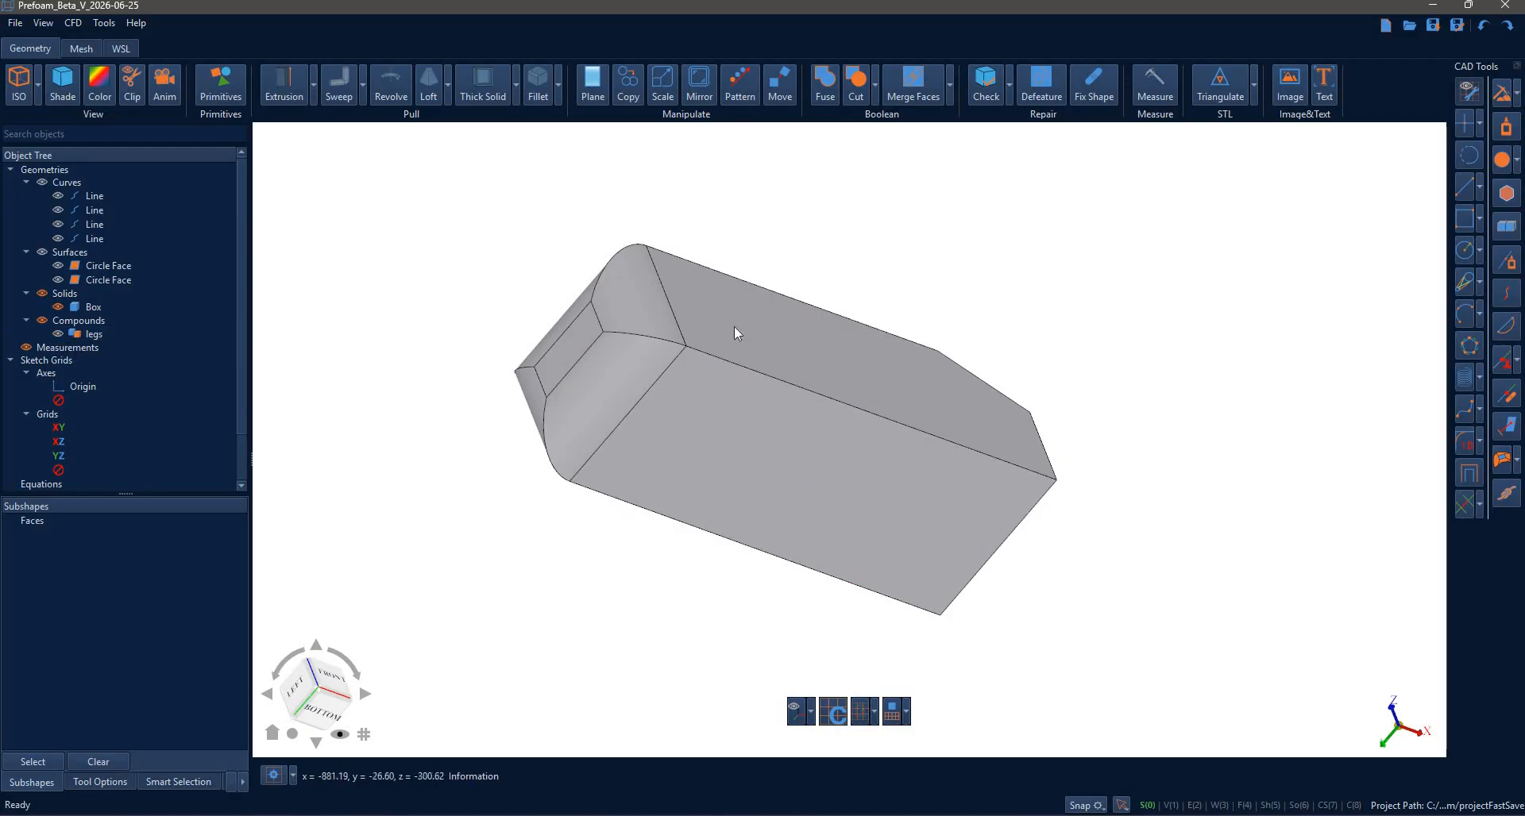
- Rename the Box solid as ahmedbody
click(122, 307)
double_click(130, 309)
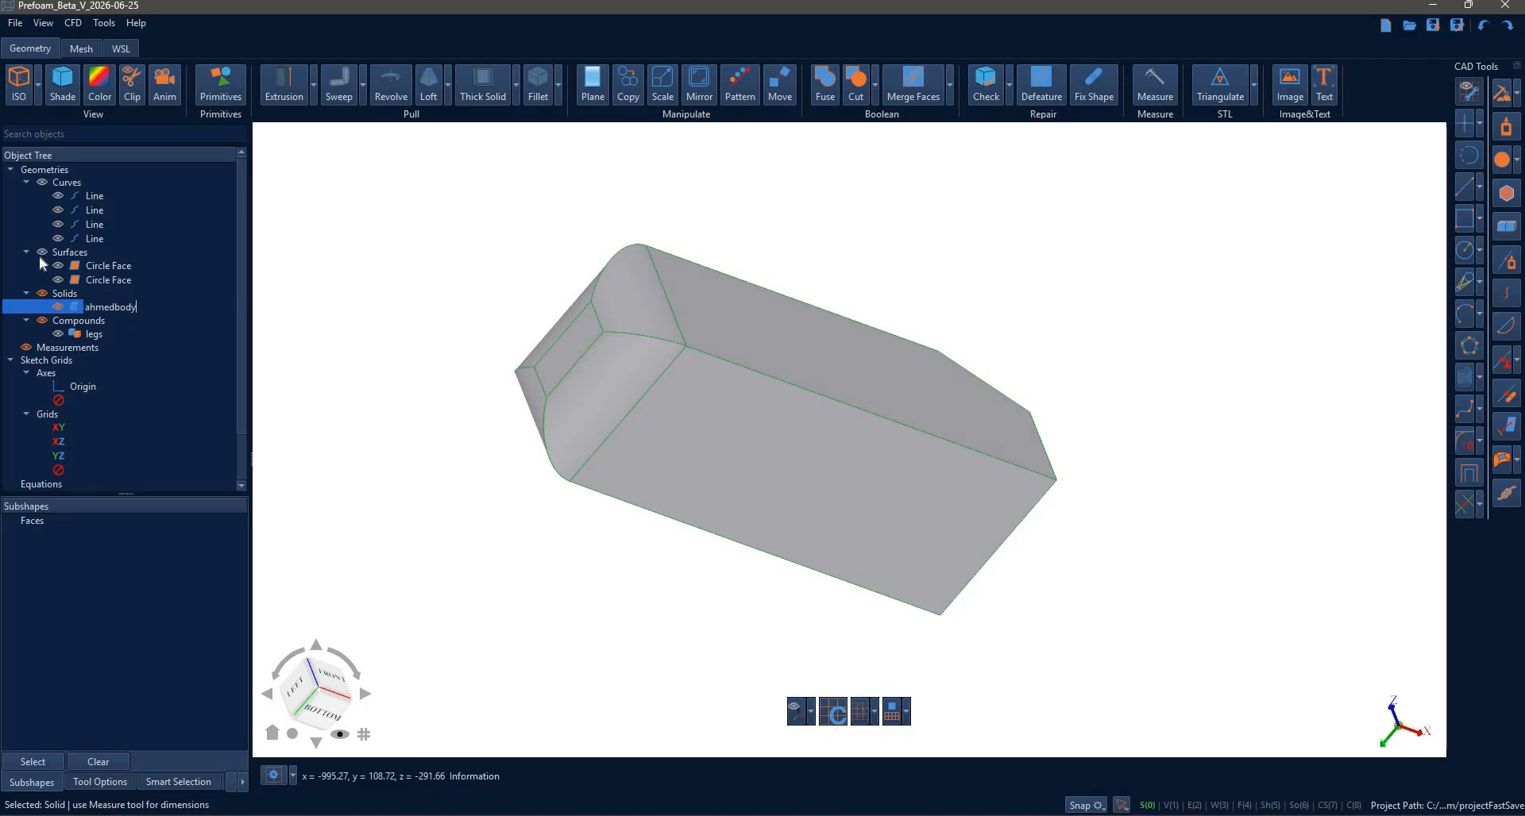
key(Return)
- Make the legs compound visible beneath the body
drag(508, 251, 707, 444)
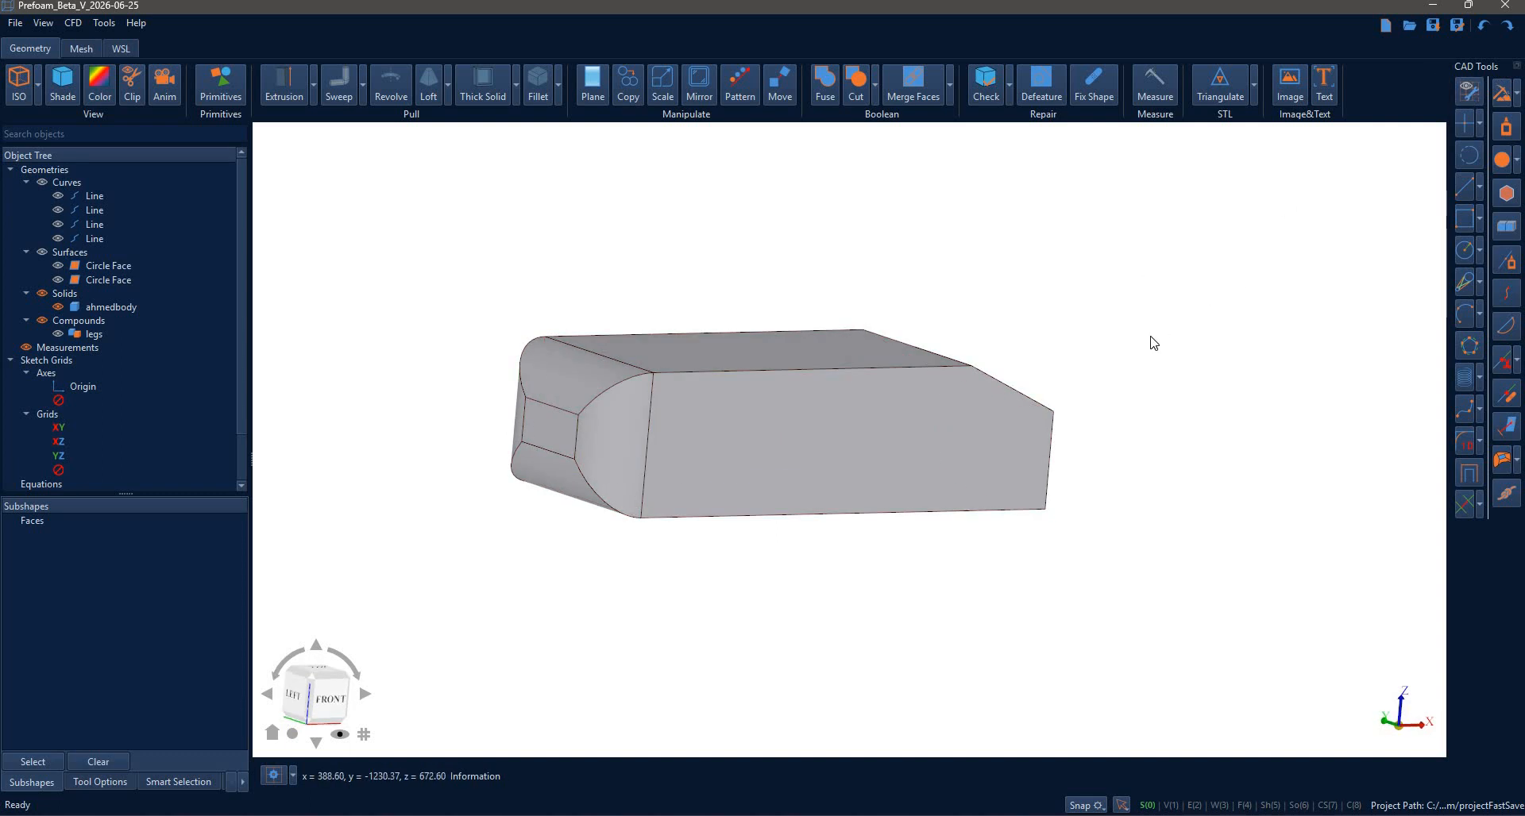
drag(1151, 340, 1131, 268)
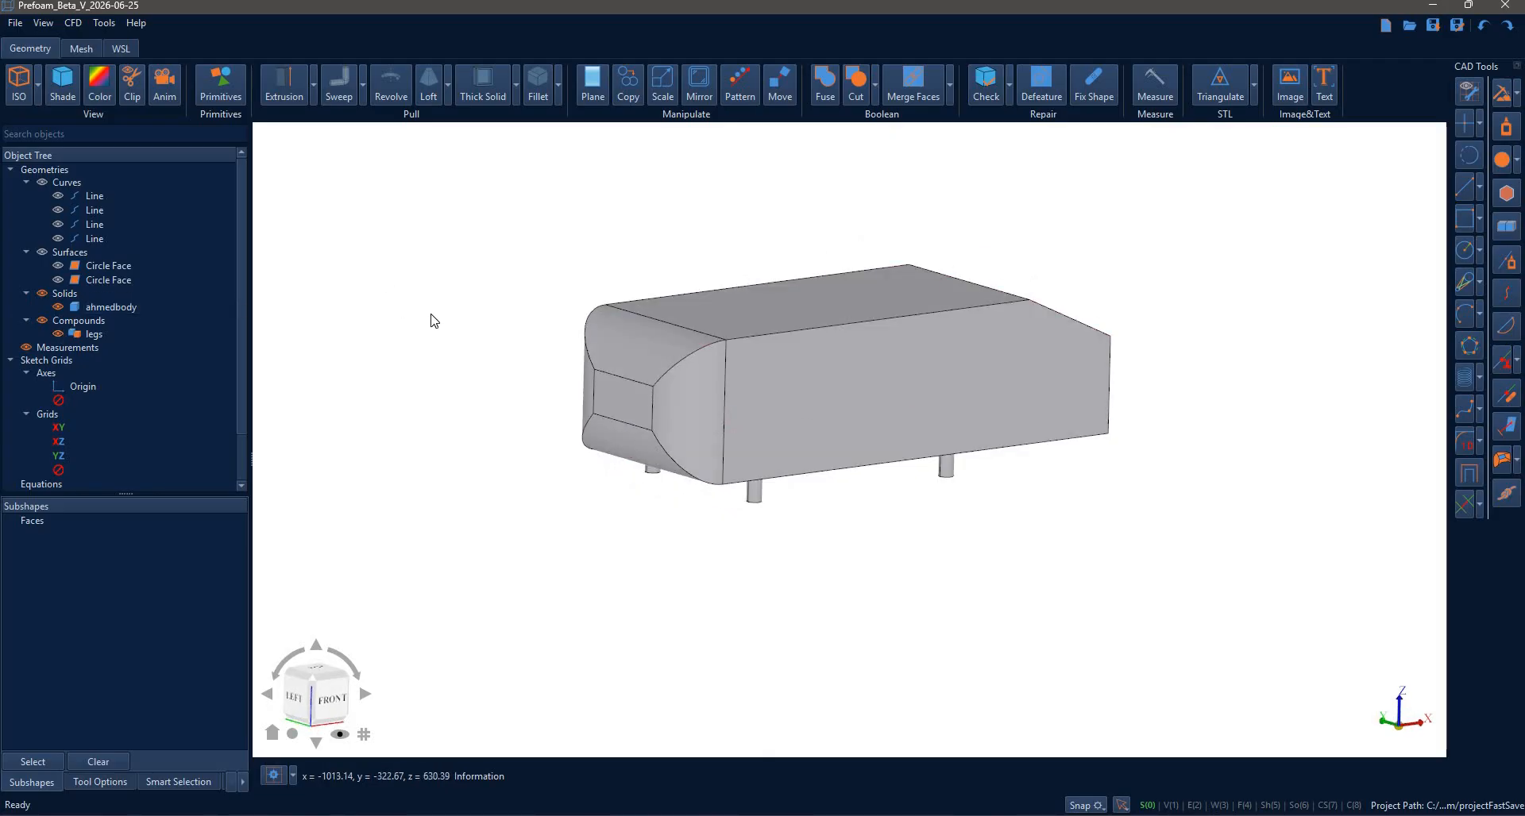
drag(455, 320, 520, 301)
middle_drag(435, 341, 452, 301)
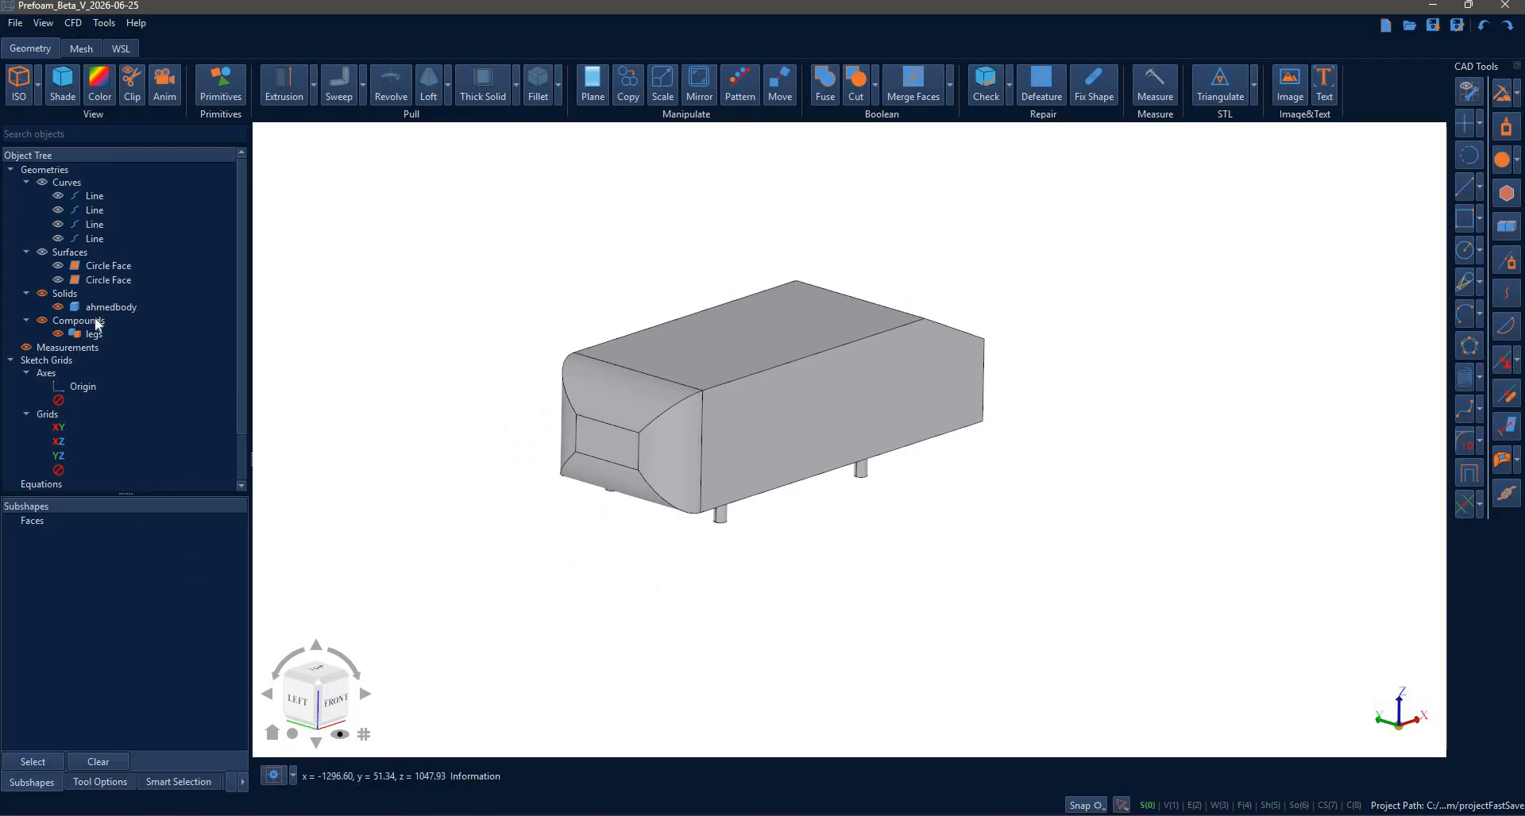
- Start a geometry export and choose the ahmedbody solid and the legs compound as the objects to export
click(15, 23)
click(43, 118)
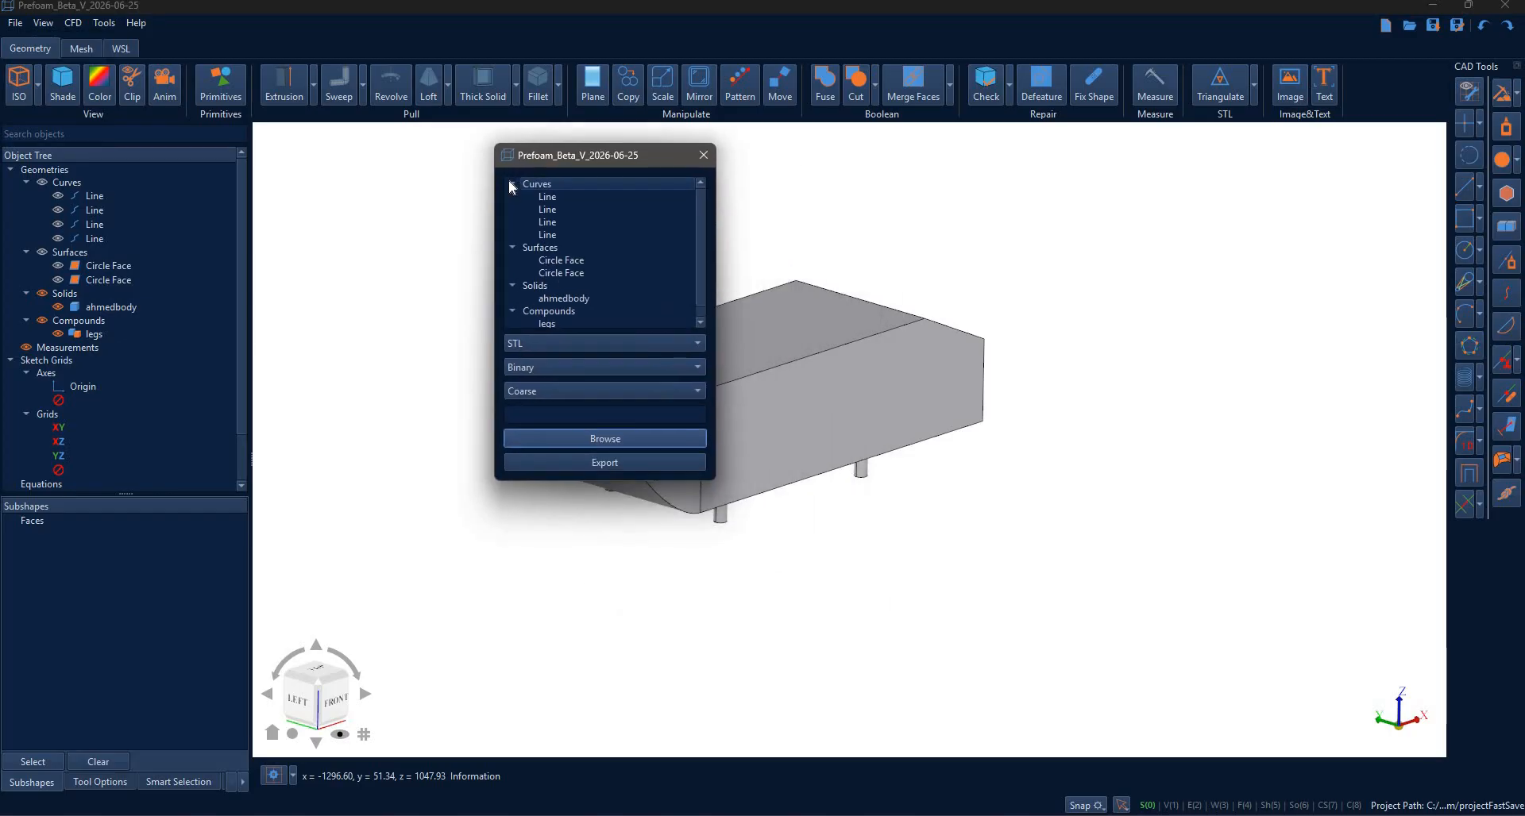
click(512, 184)
click(513, 198)
click(551, 222)
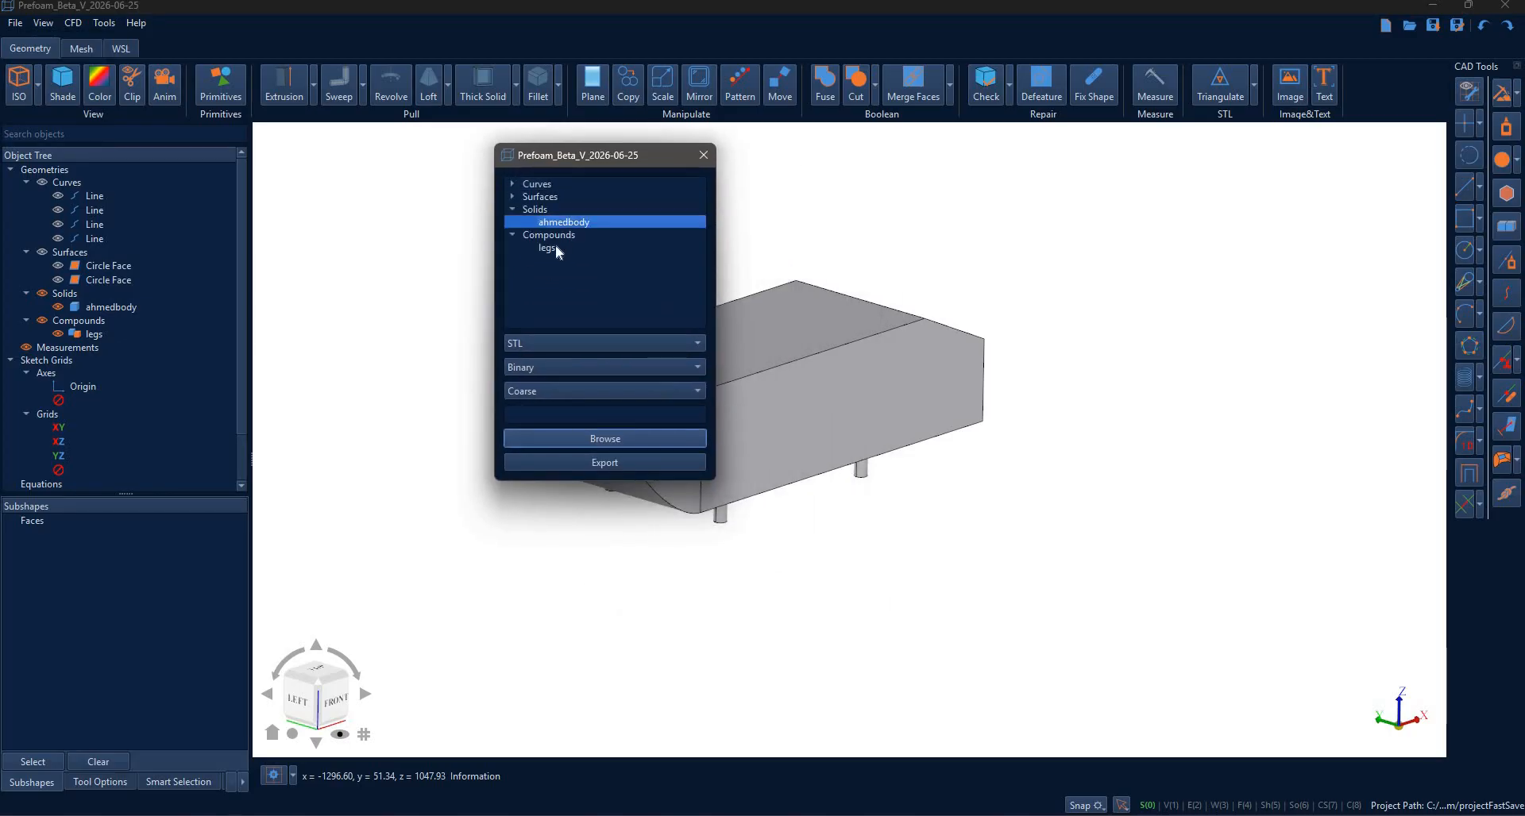
click(556, 248)
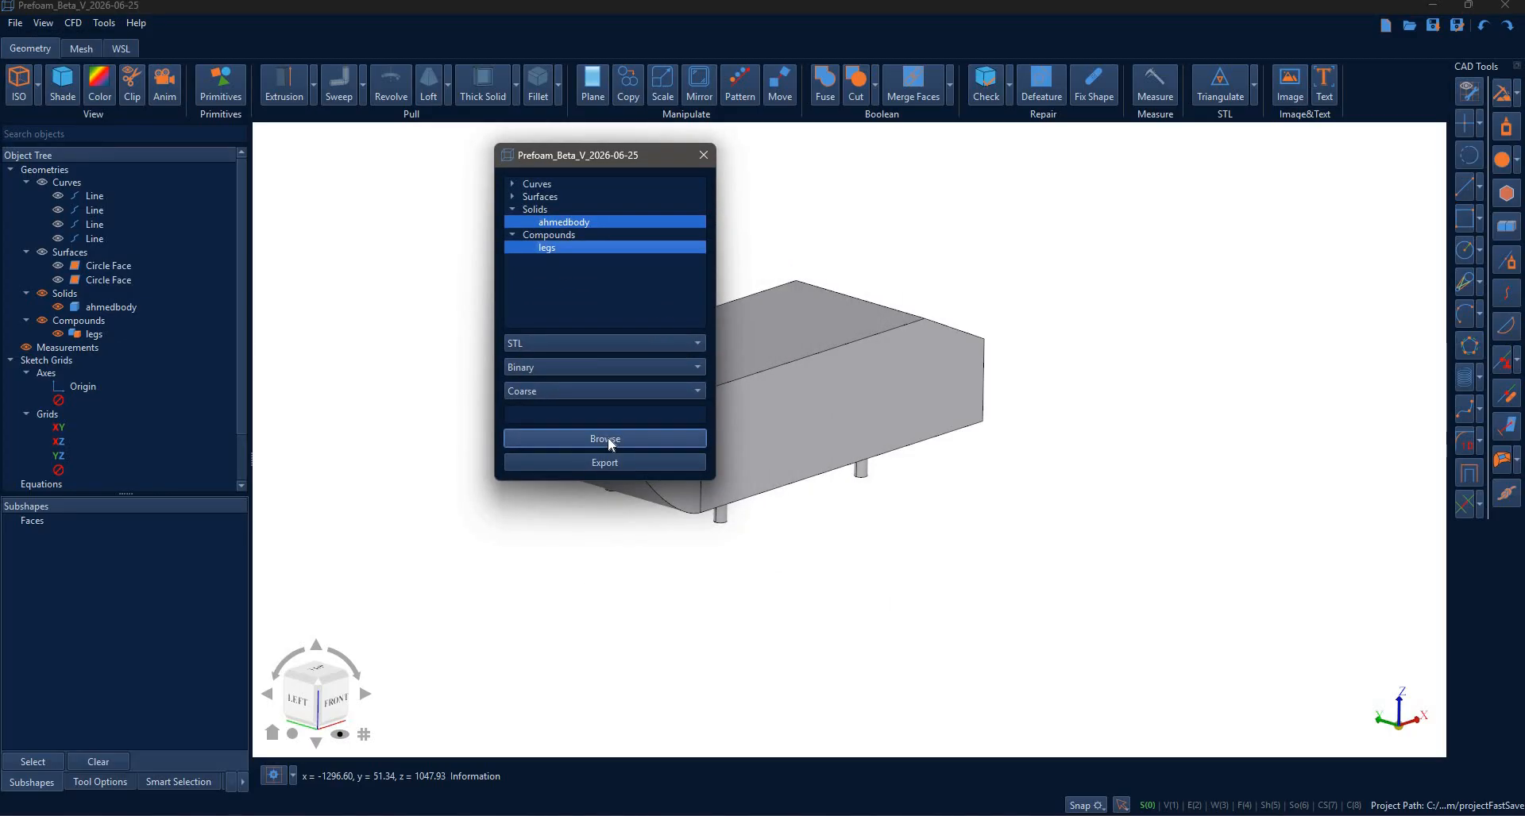
- Browse for the export destination and open the __Prefoam_Testarea folder inside 2.Projects, 0.application, cad
click(609, 440)
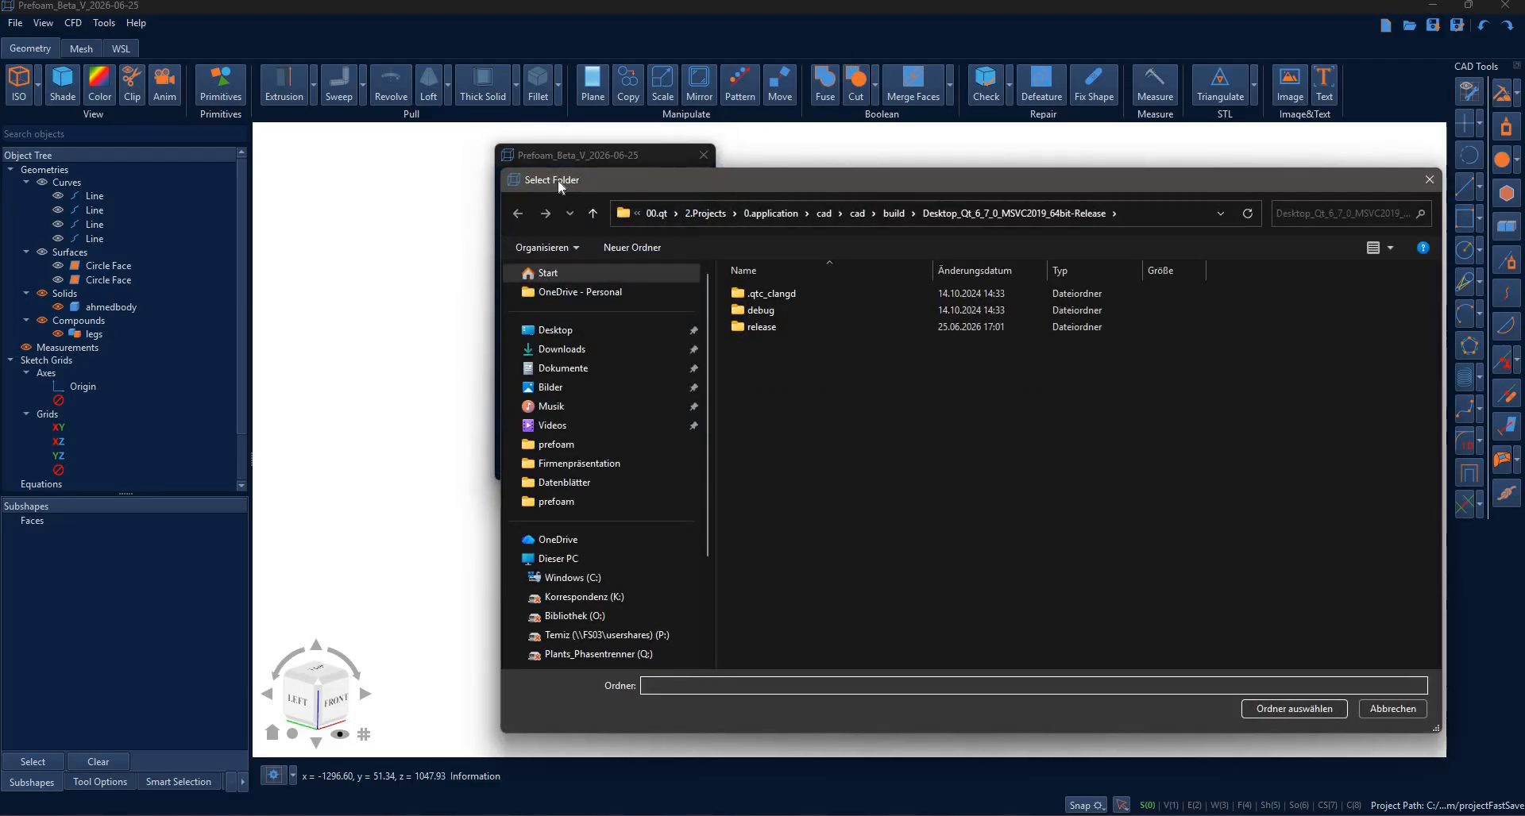
drag(560, 181, 339, 174)
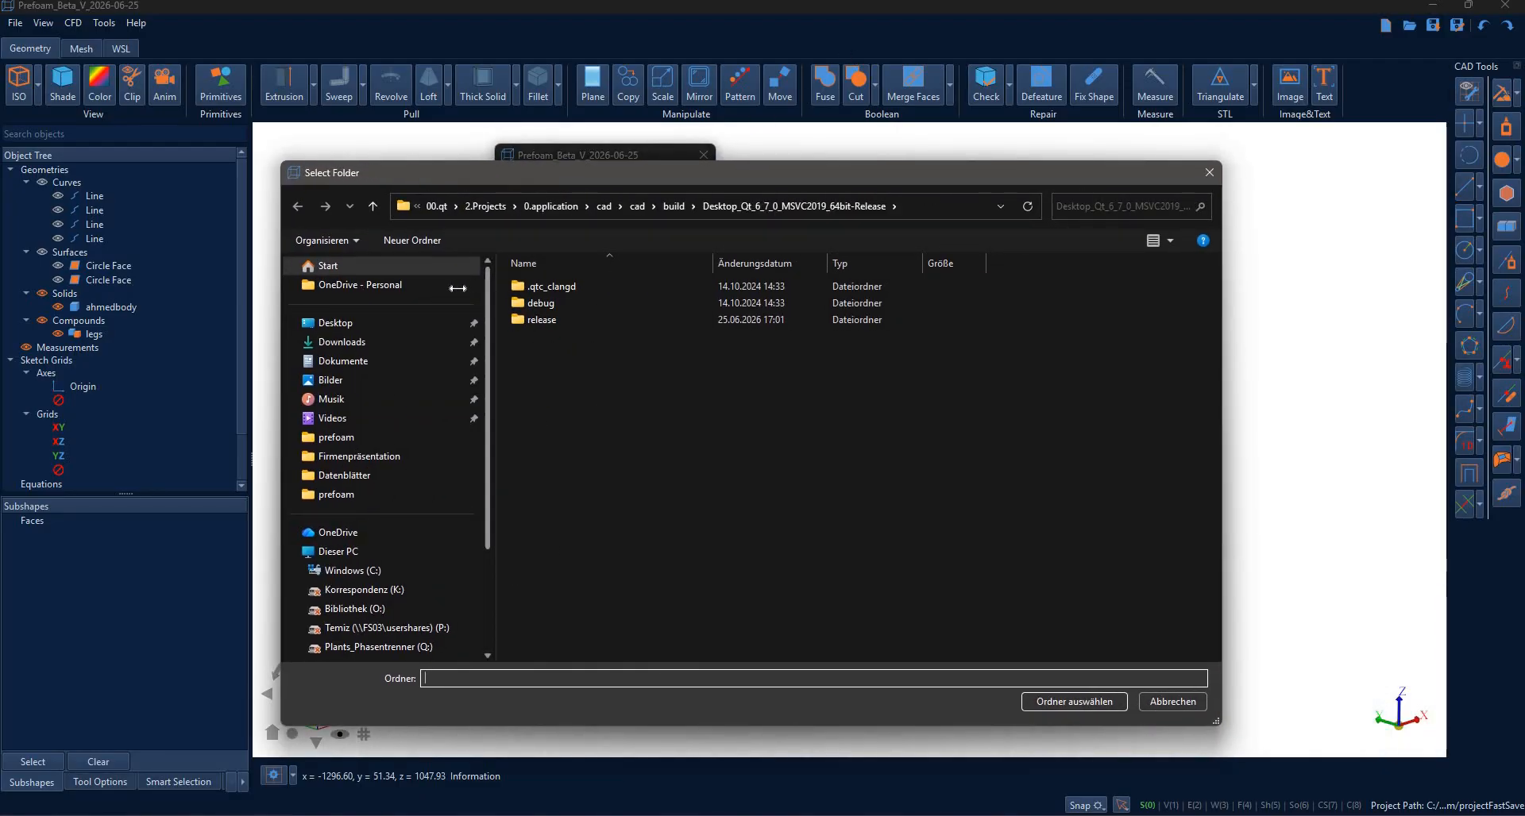
drag(457, 288, 420, 301)
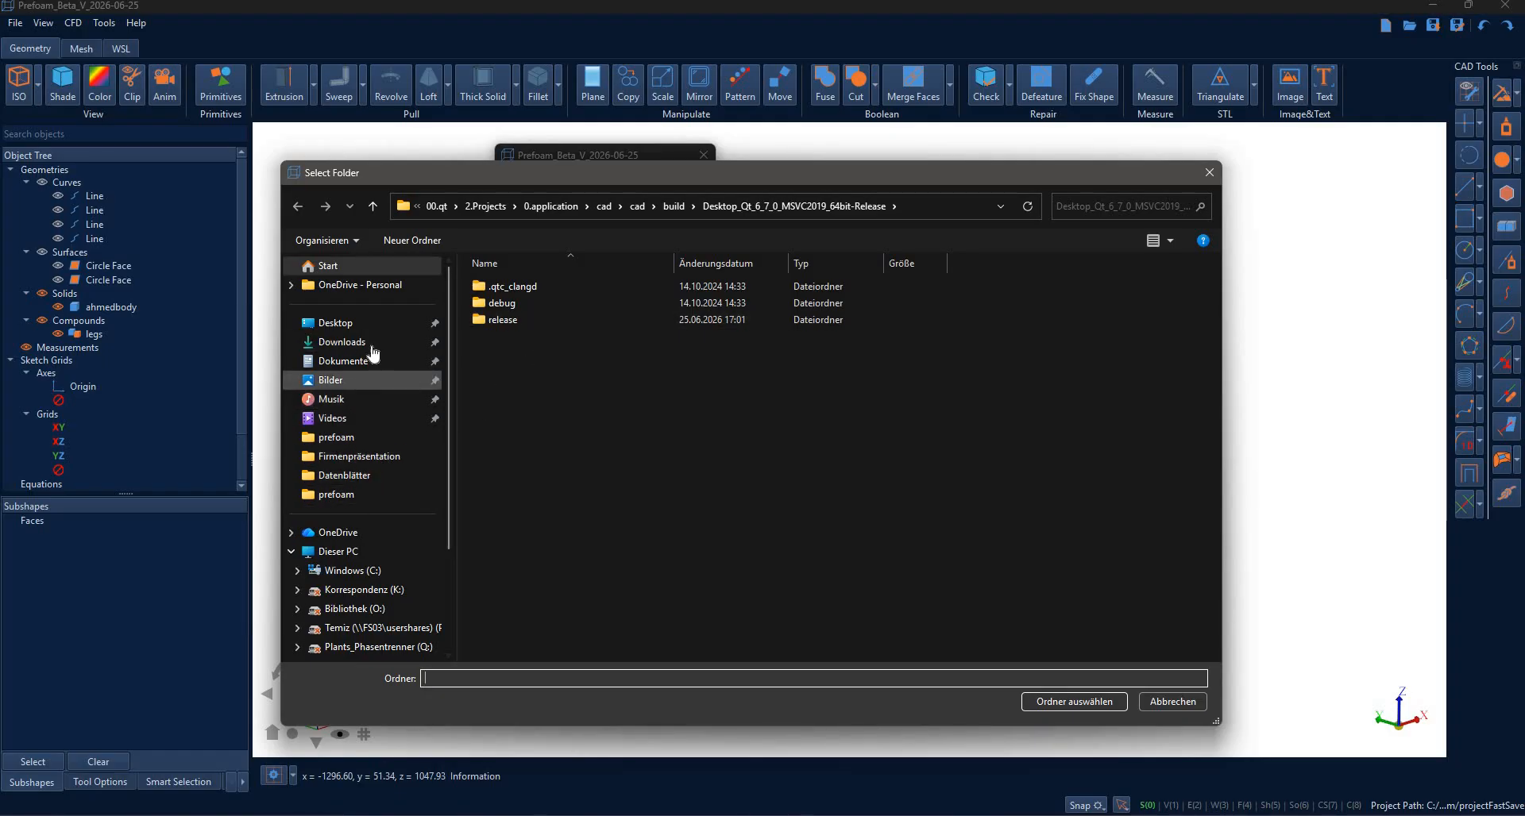
click(485, 206)
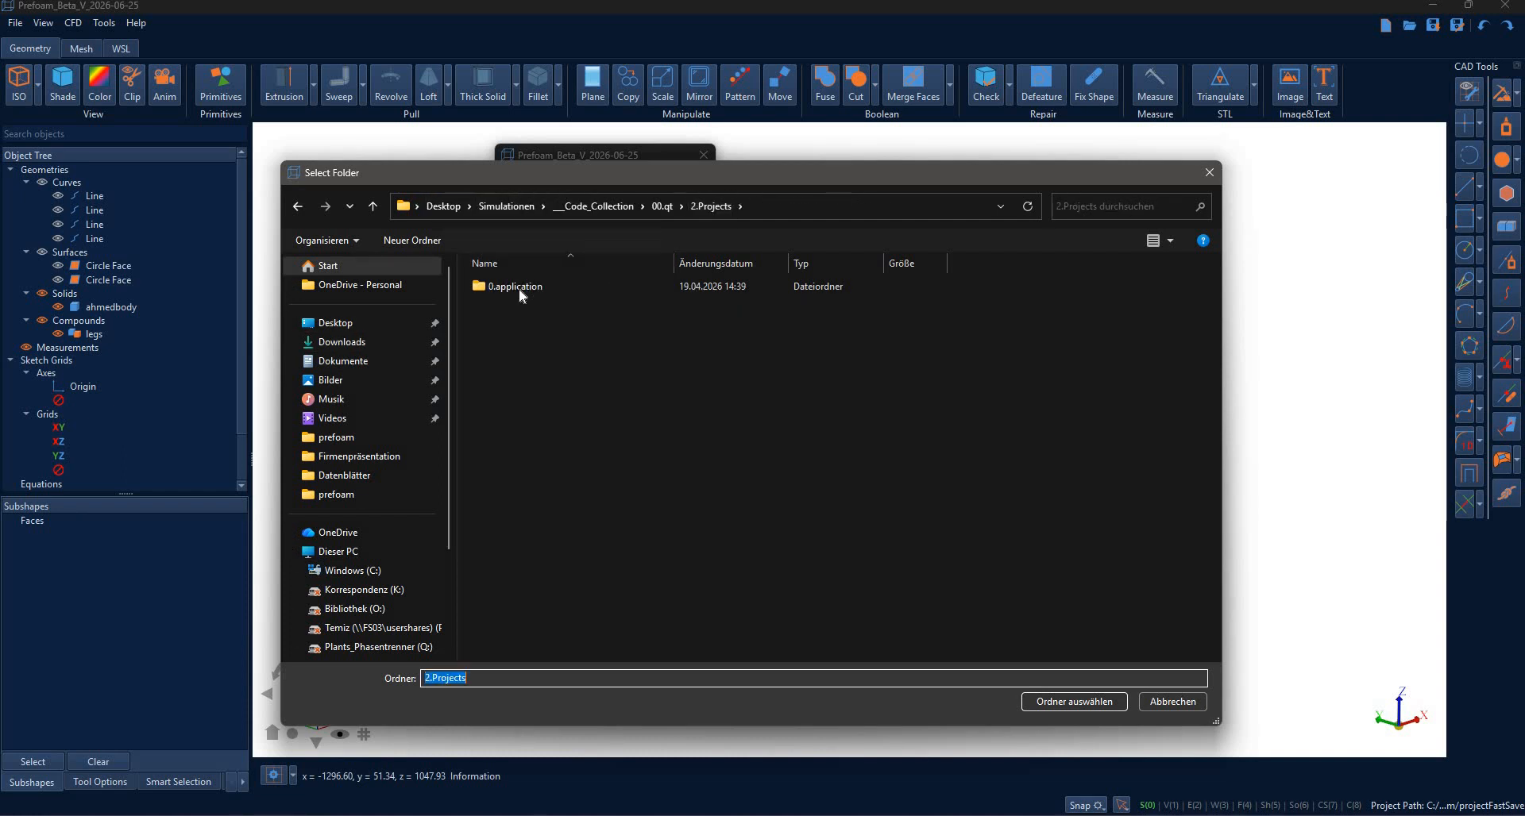
double_click(519, 291)
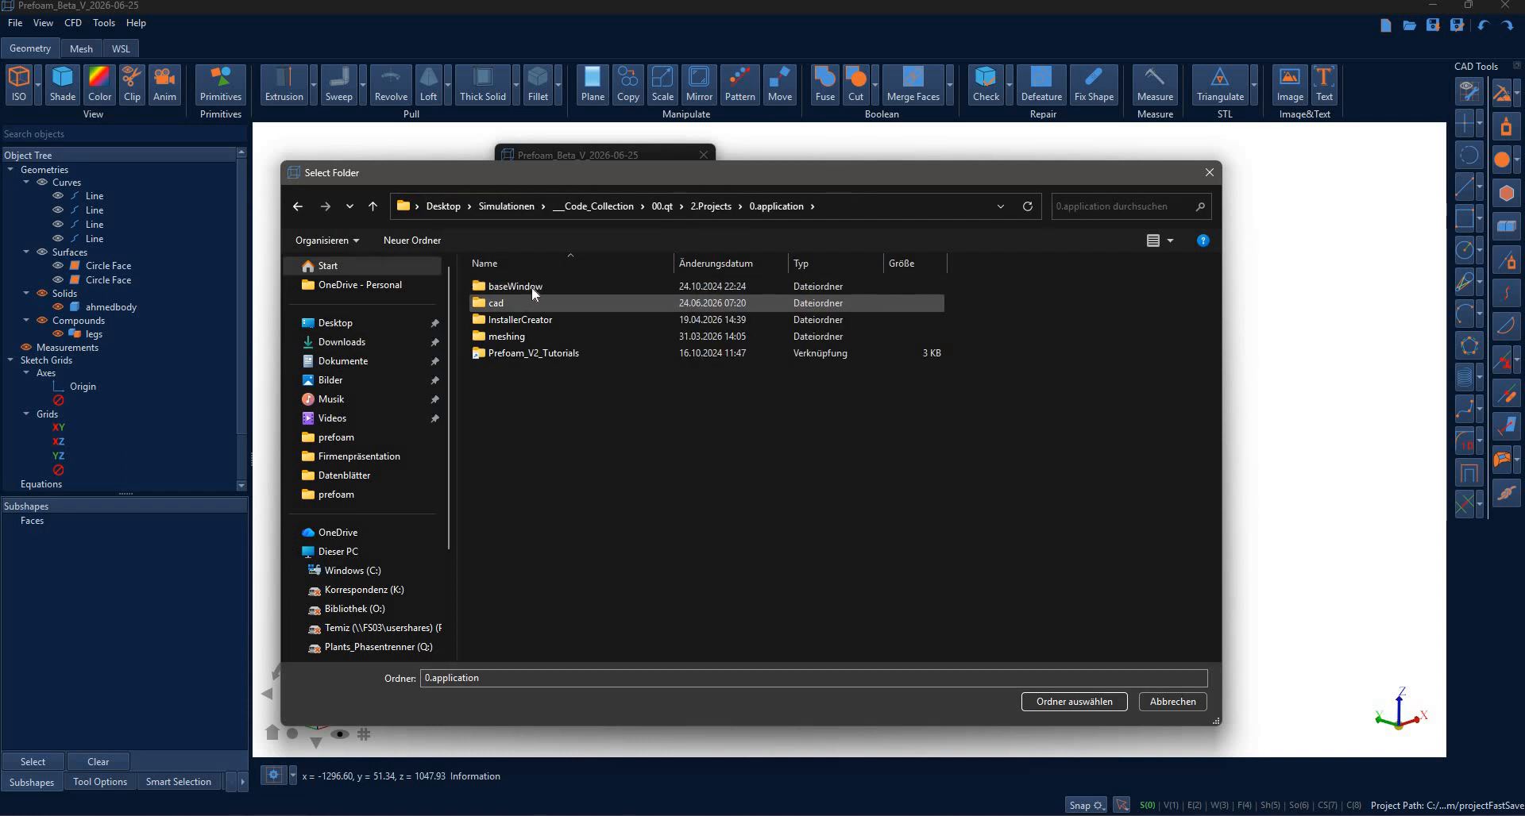
double_click(530, 300)
double_click(530, 289)
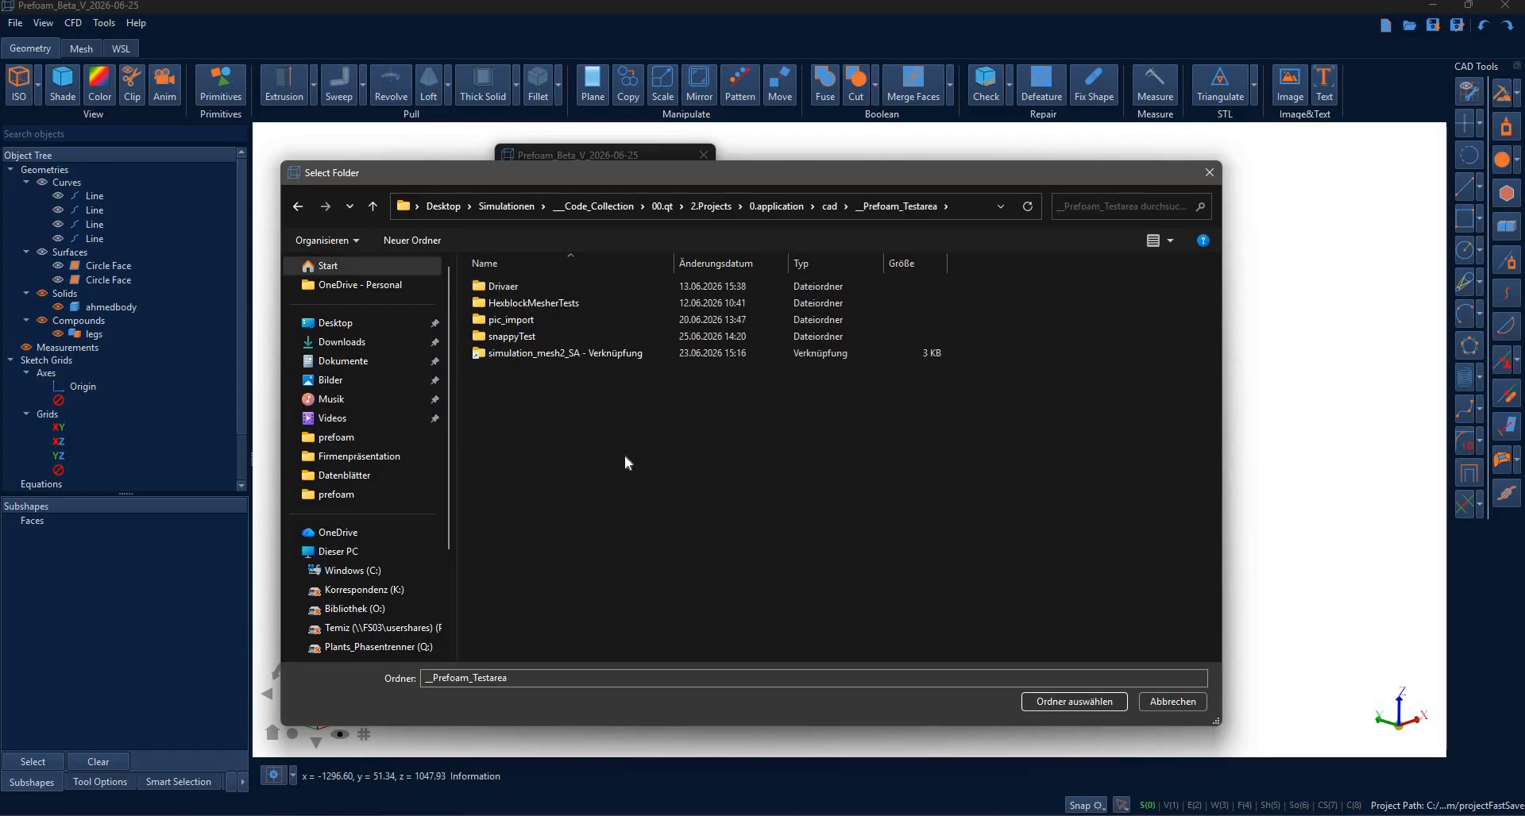
- Create a folder named ahmedbody in __Prefoam_Testarea and open it
right_click(626, 636)
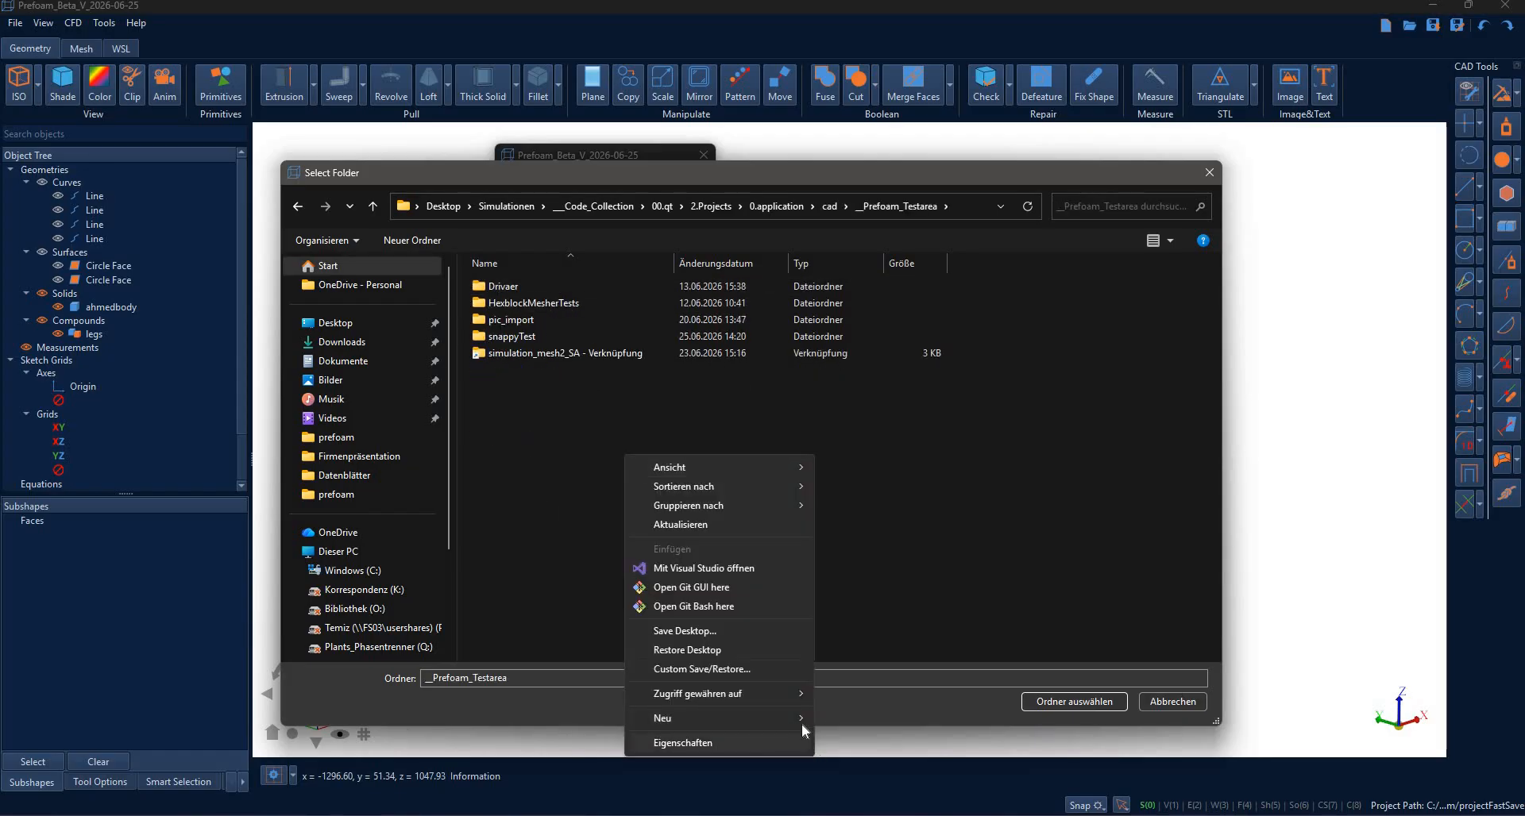
mouse_move(802, 719)
click(866, 502)
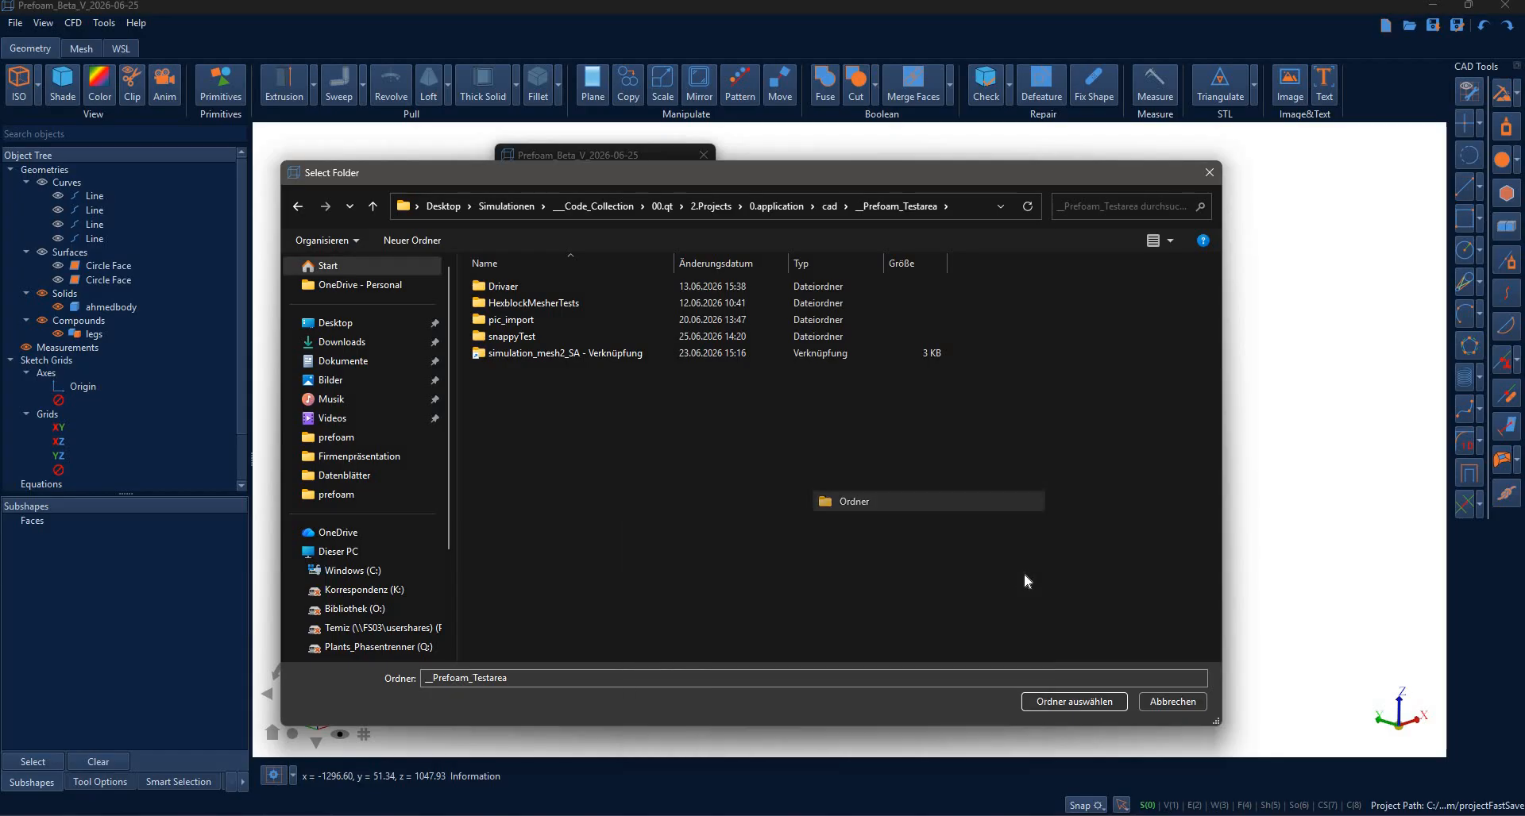
text(ahmedbody)
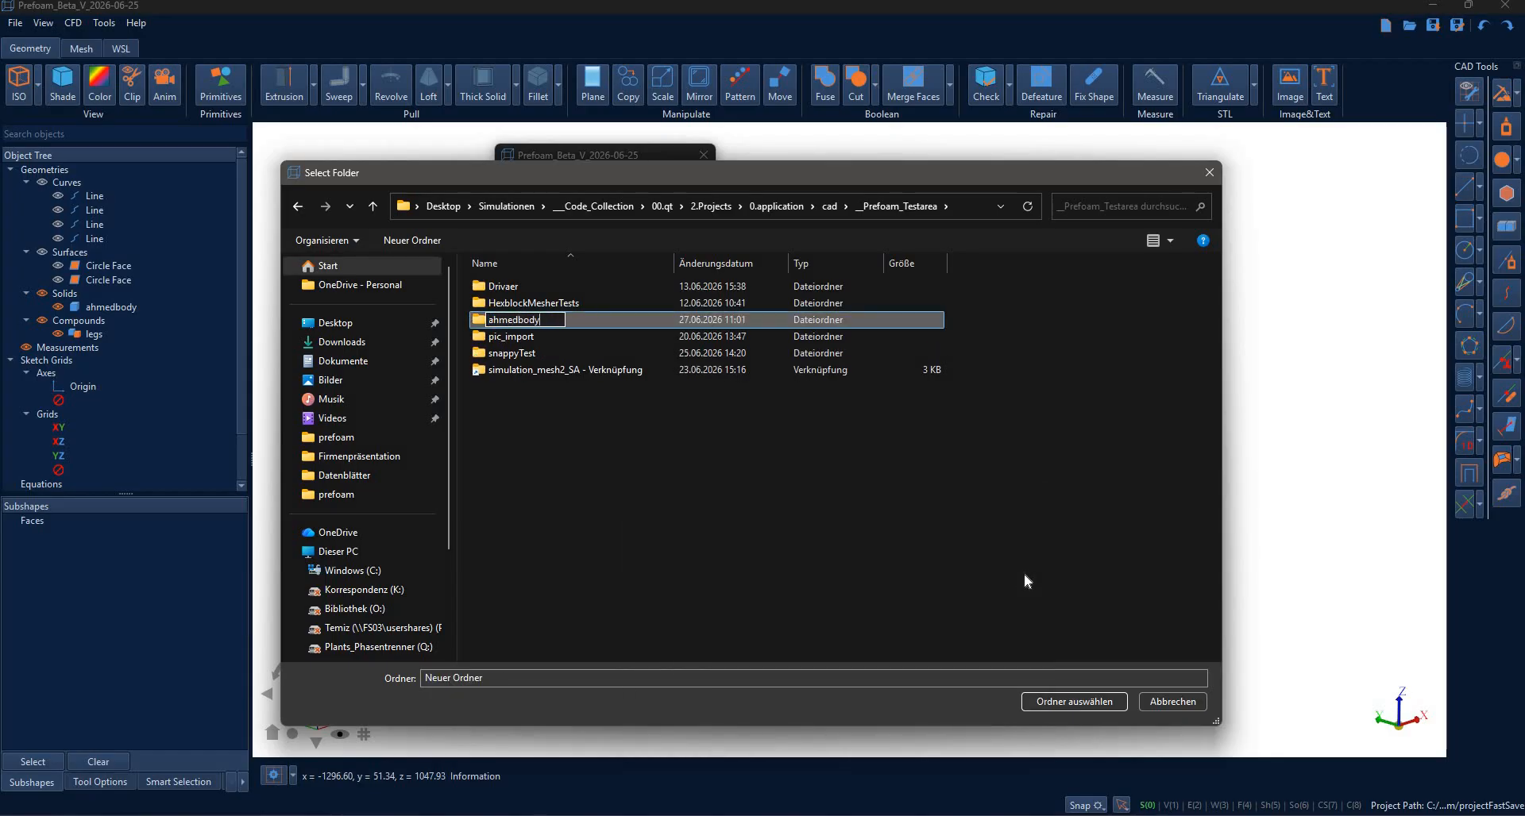
key(Return)
key(Return)
- Create a folder named constant inside the ahmedbody folder and open it
right_click(852, 374)
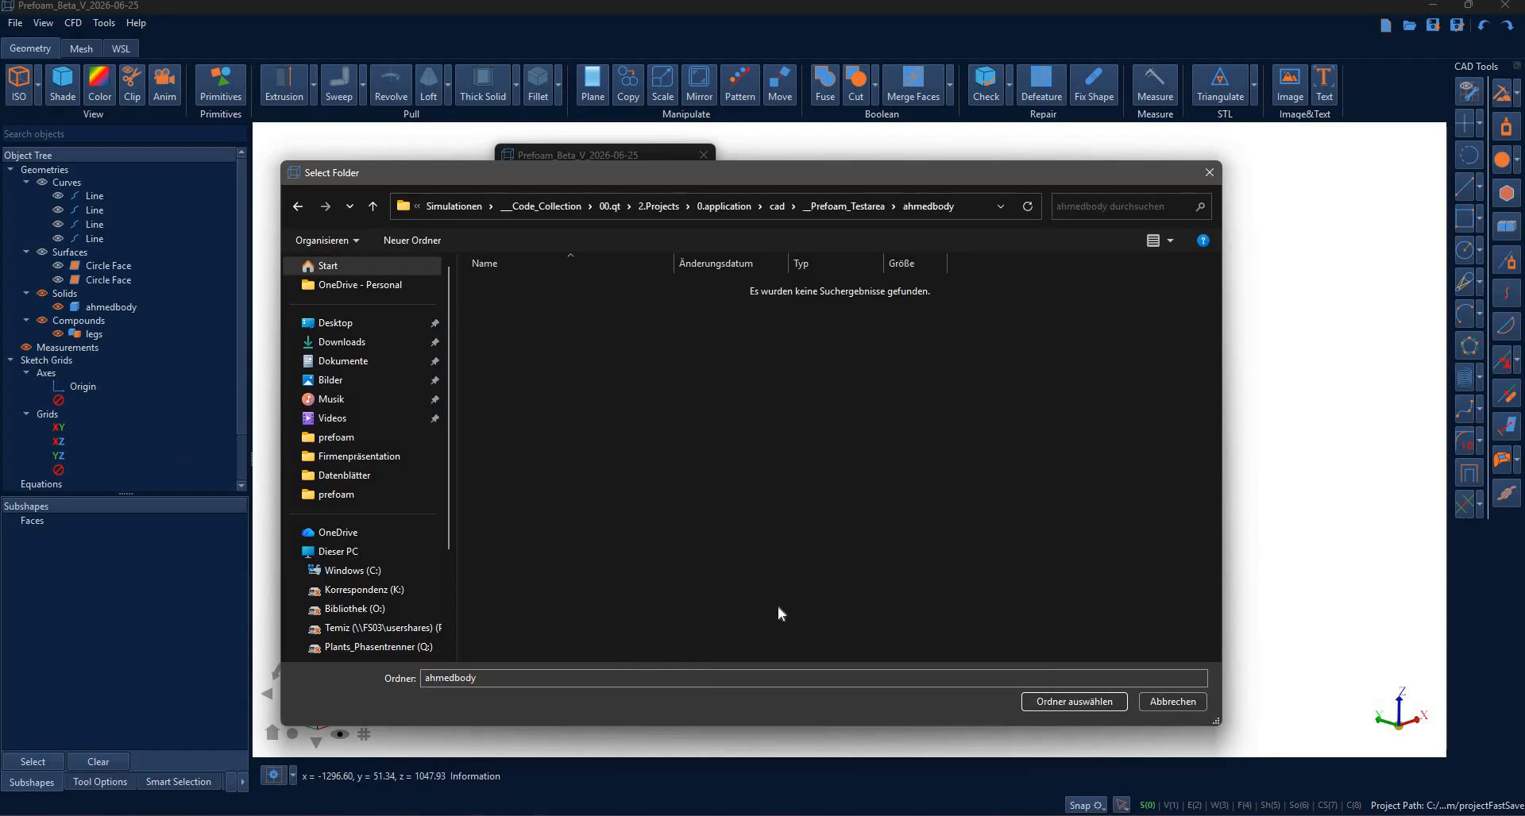
key(Escape)
key(ctrl+shift+n)
text(ge)
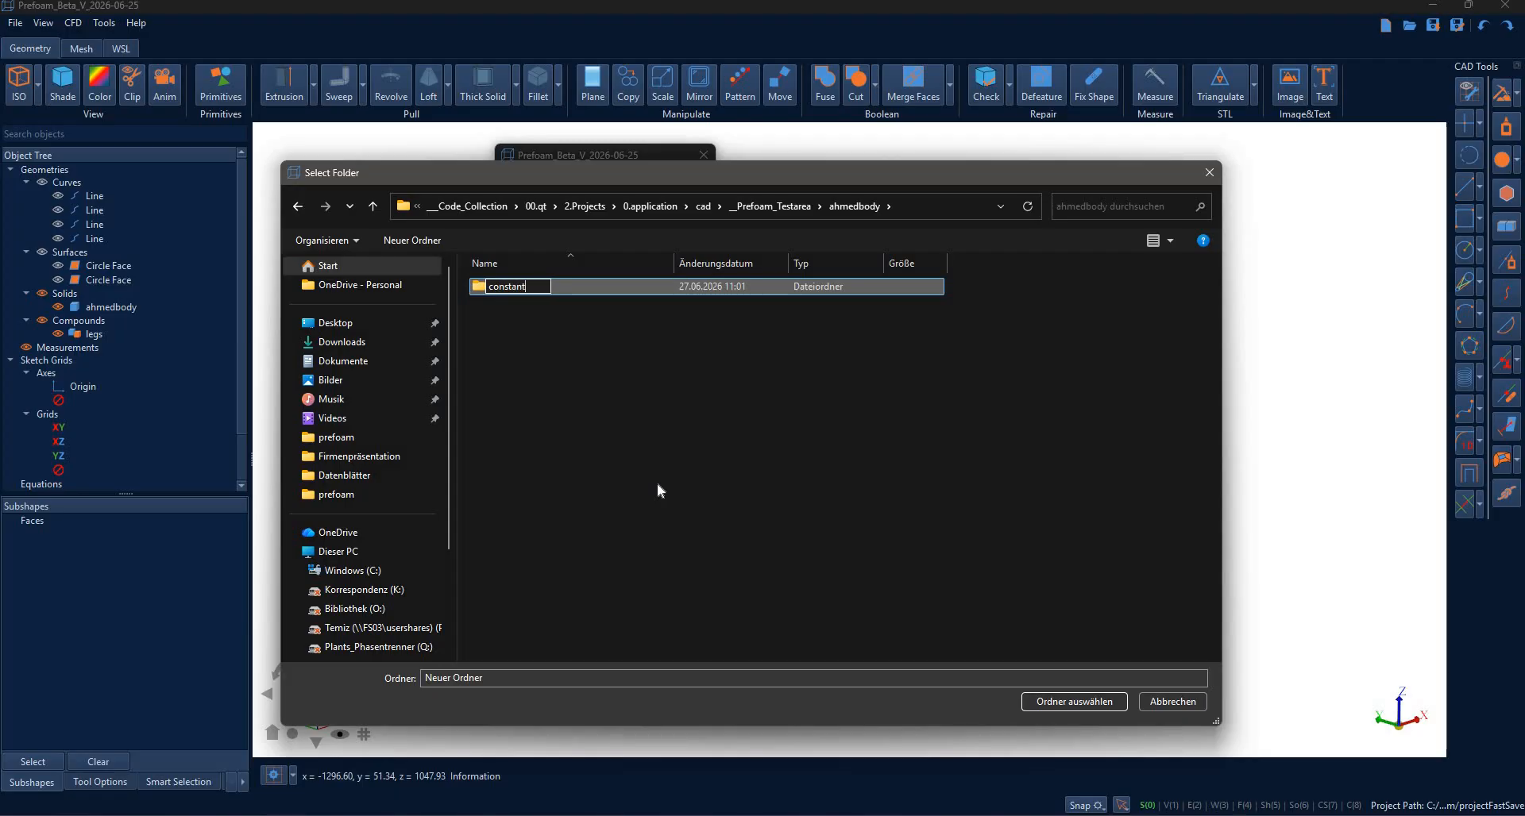
key(Return)
key(Return)
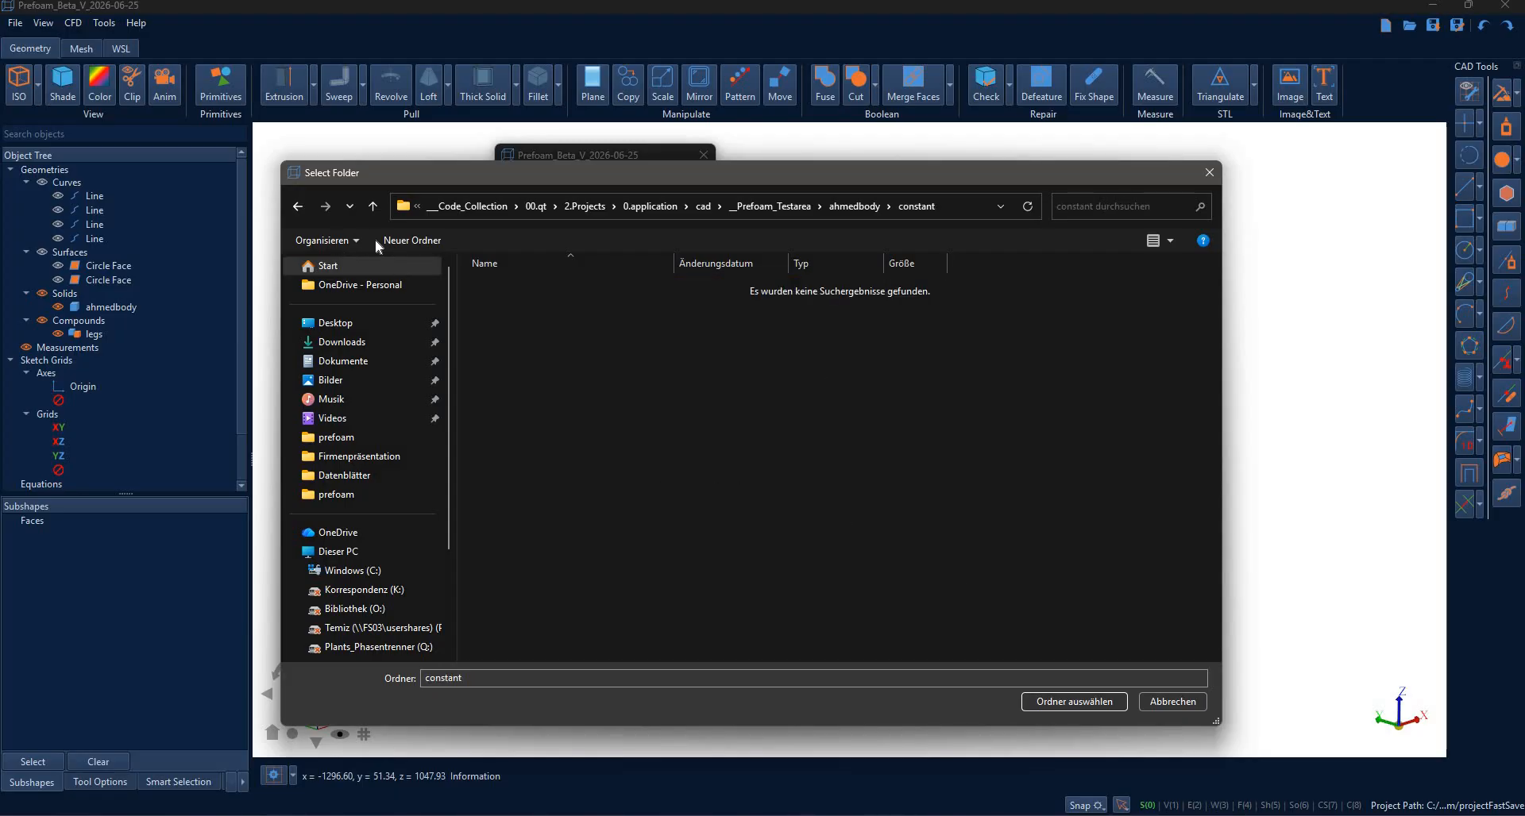
- Create a folder named geometry inside constant and choose it as the export destination
key(ctrl+shift+n)
text(geo)
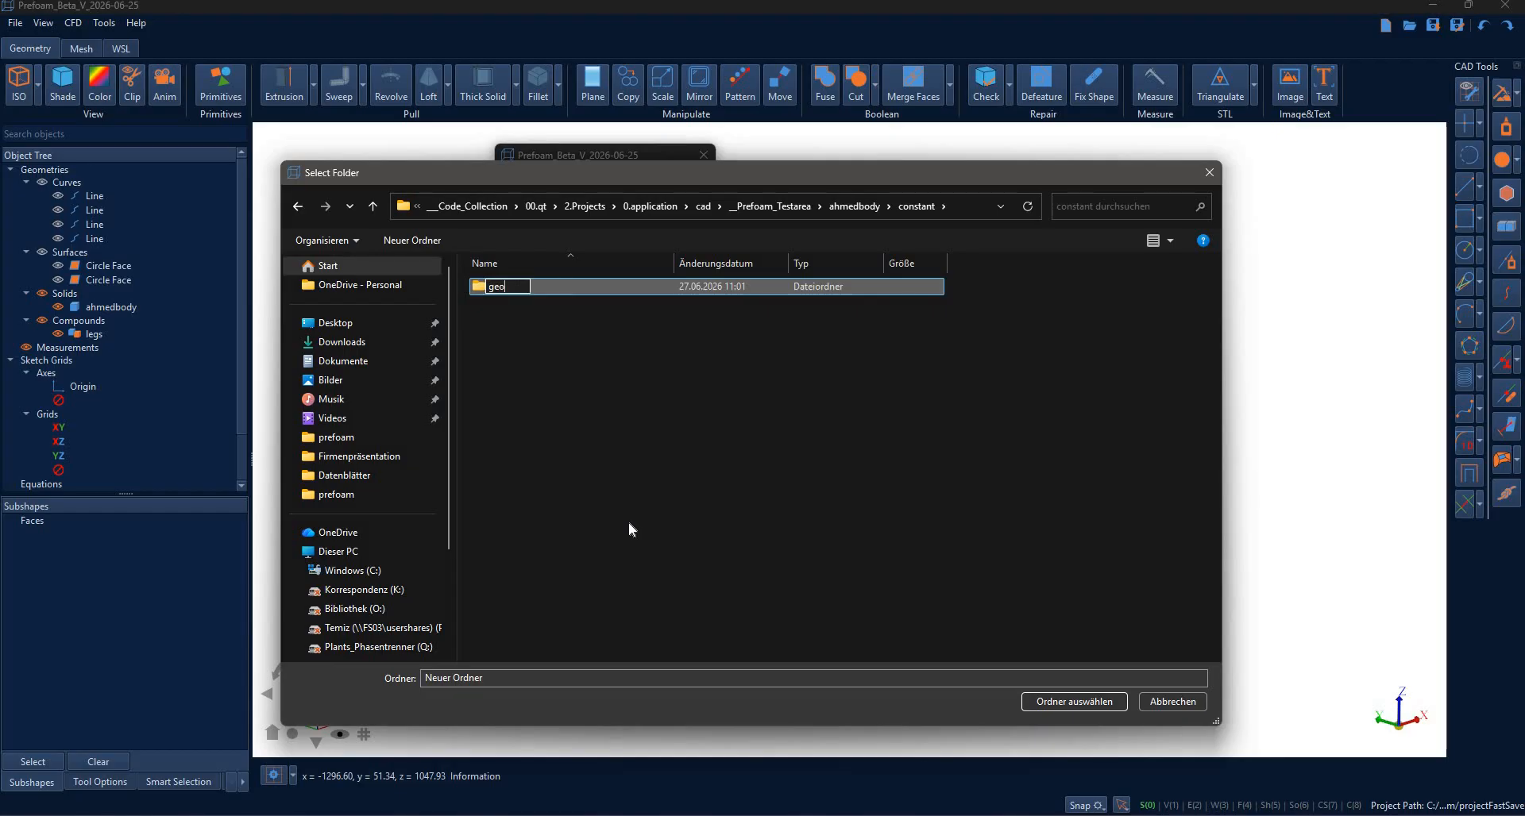
text(metry)
key(Return)
key(Return)
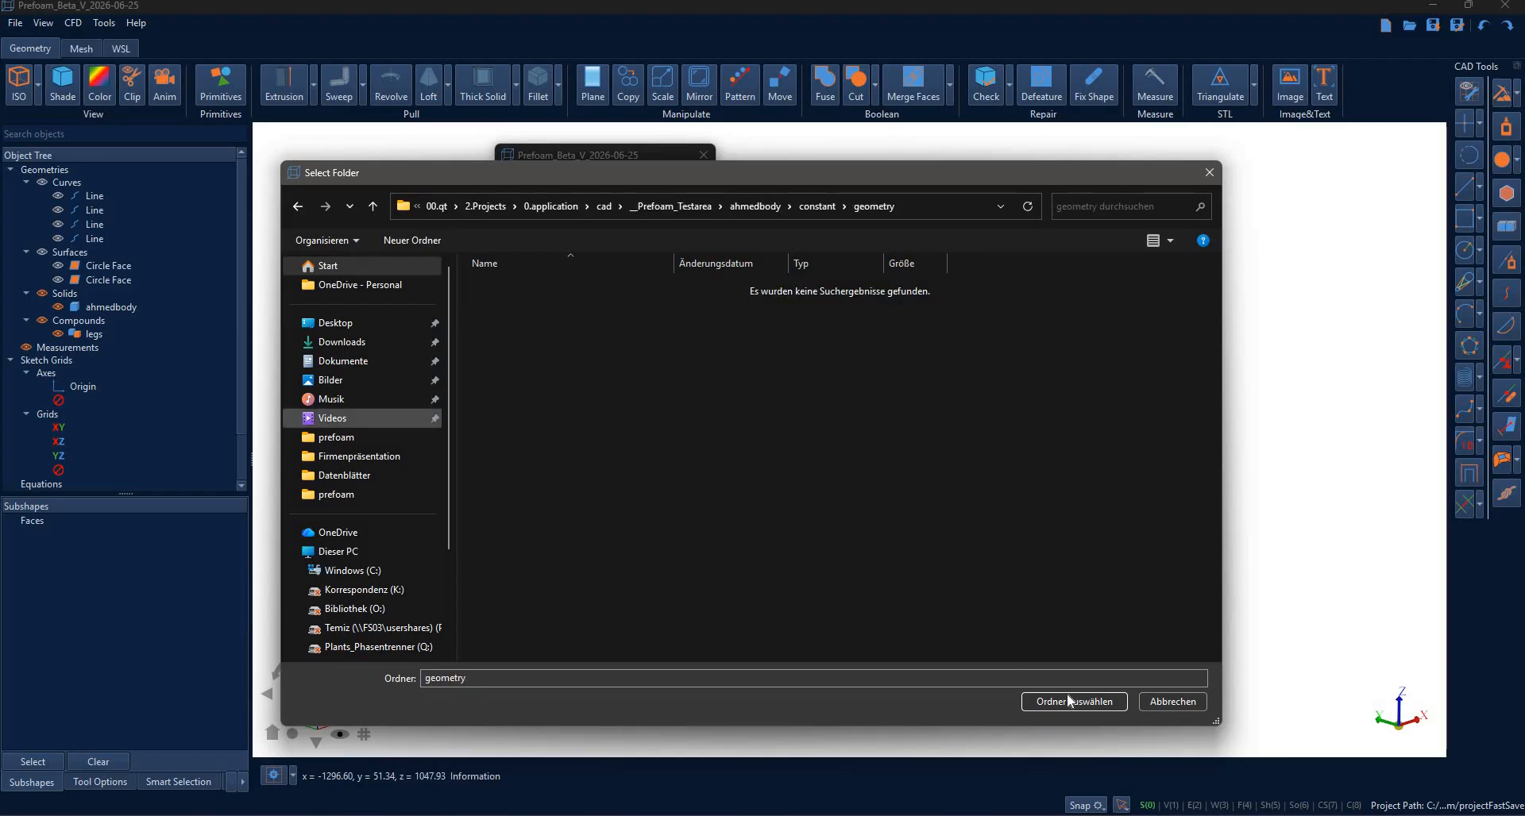
key(Return)
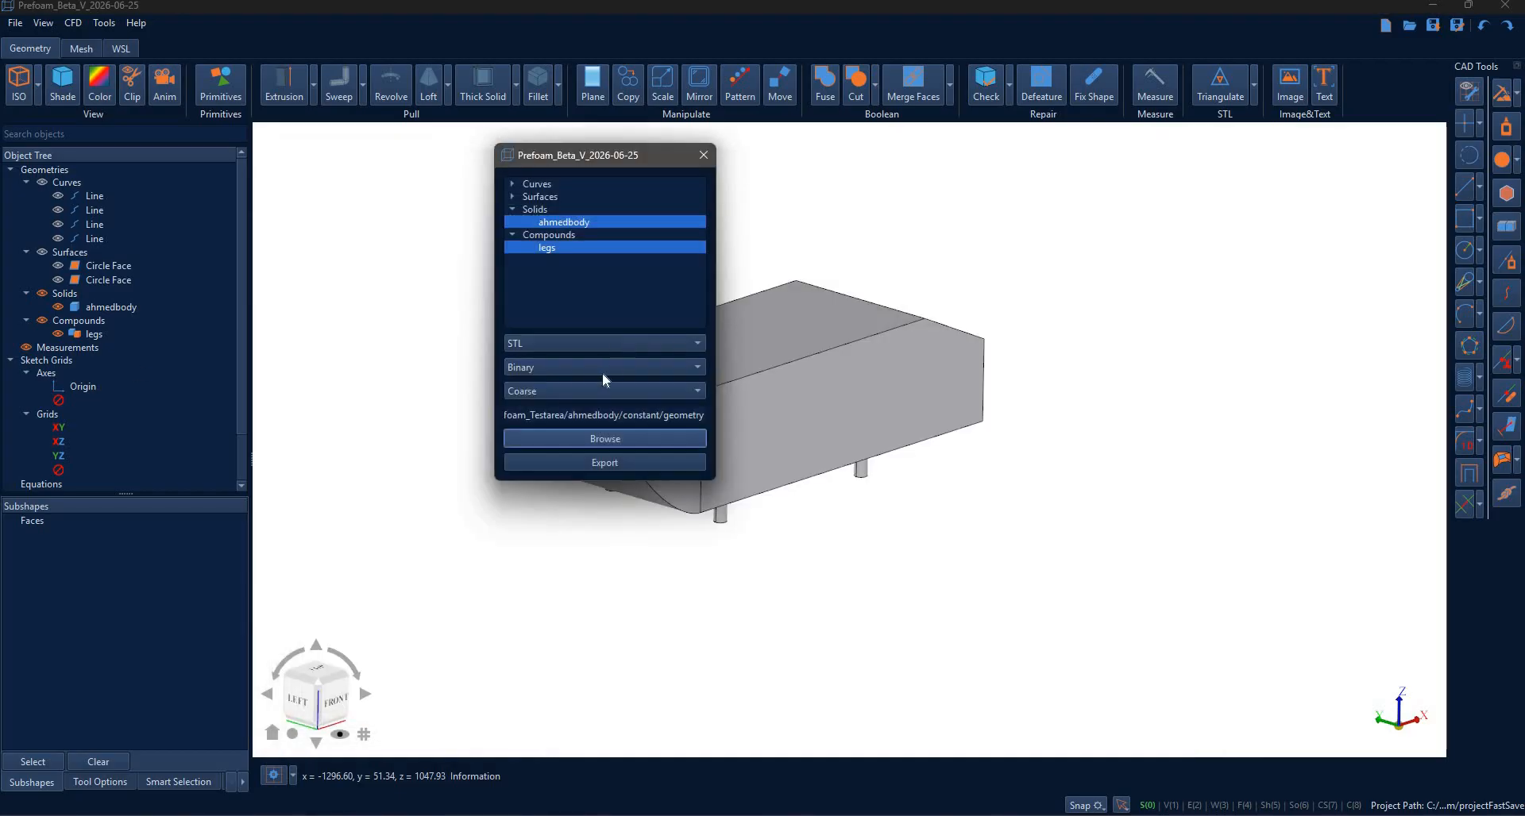
- Export the body and legs as ASCII STL with Medium resolution
click(569, 370)
click(546, 389)
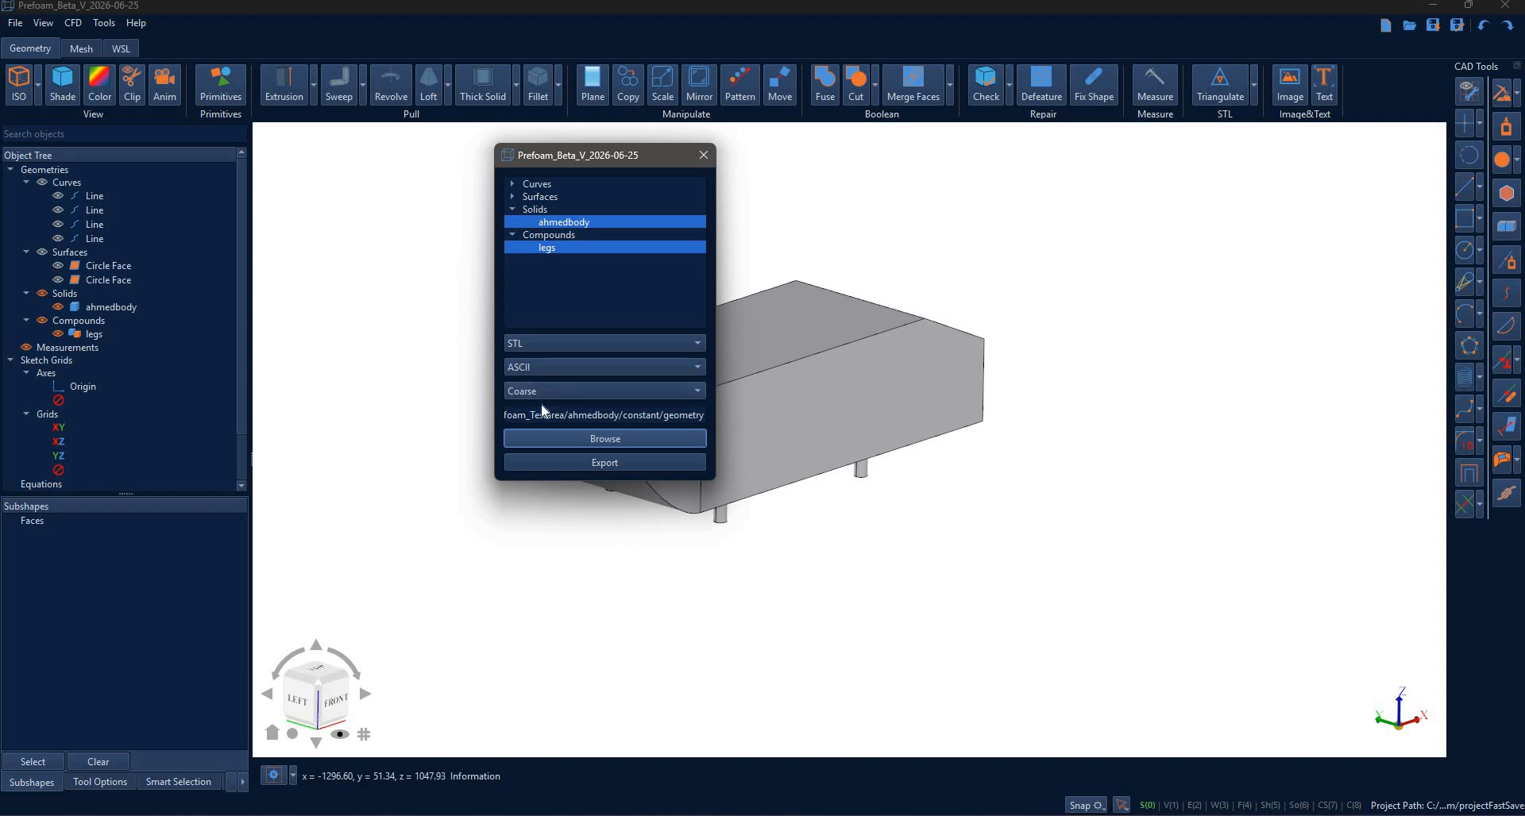
click(549, 393)
click(556, 411)
click(596, 464)
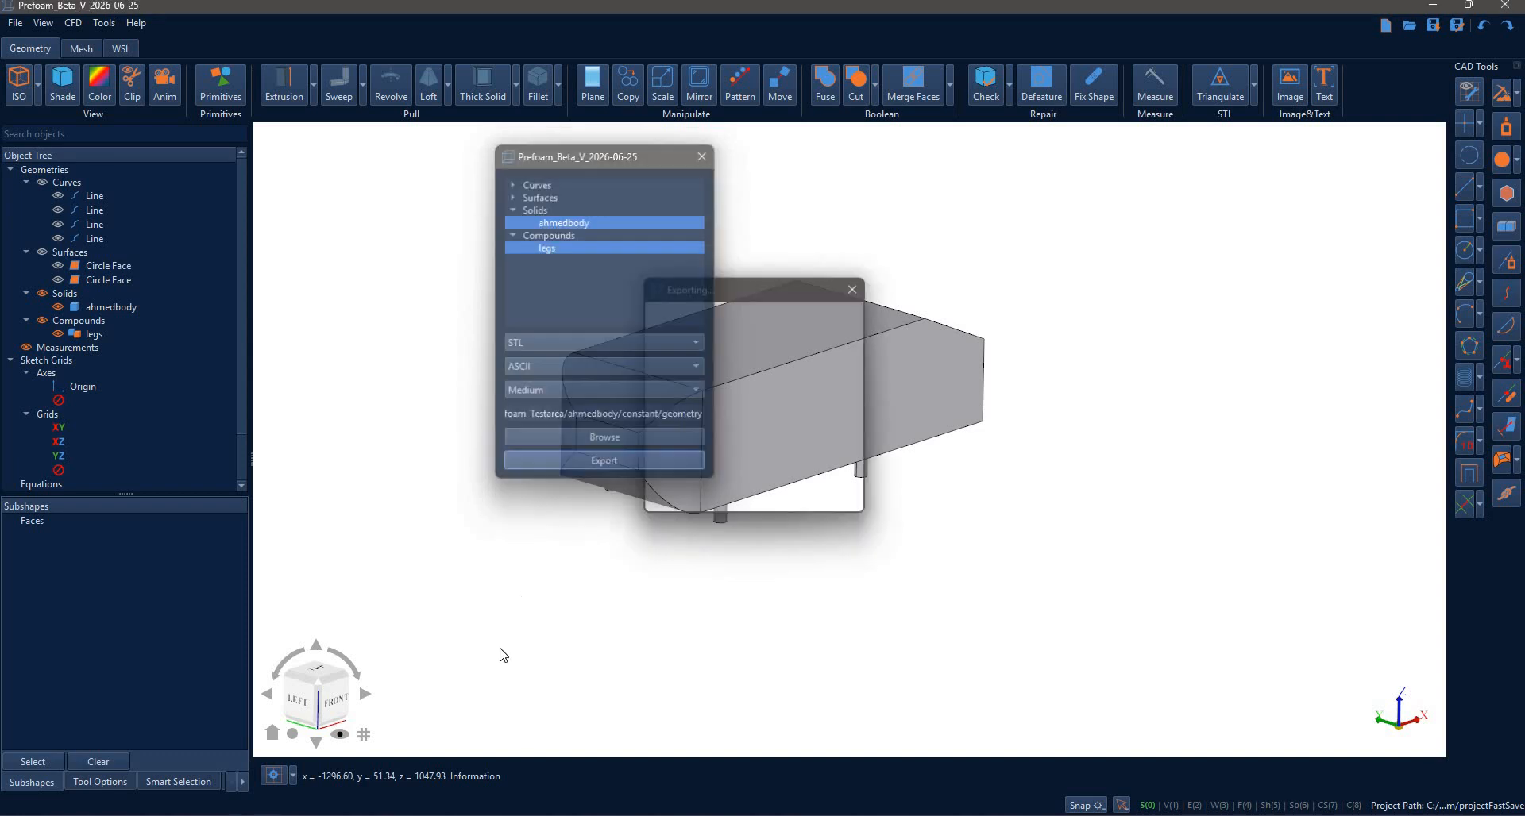
scroll(461, 571, down, 1)
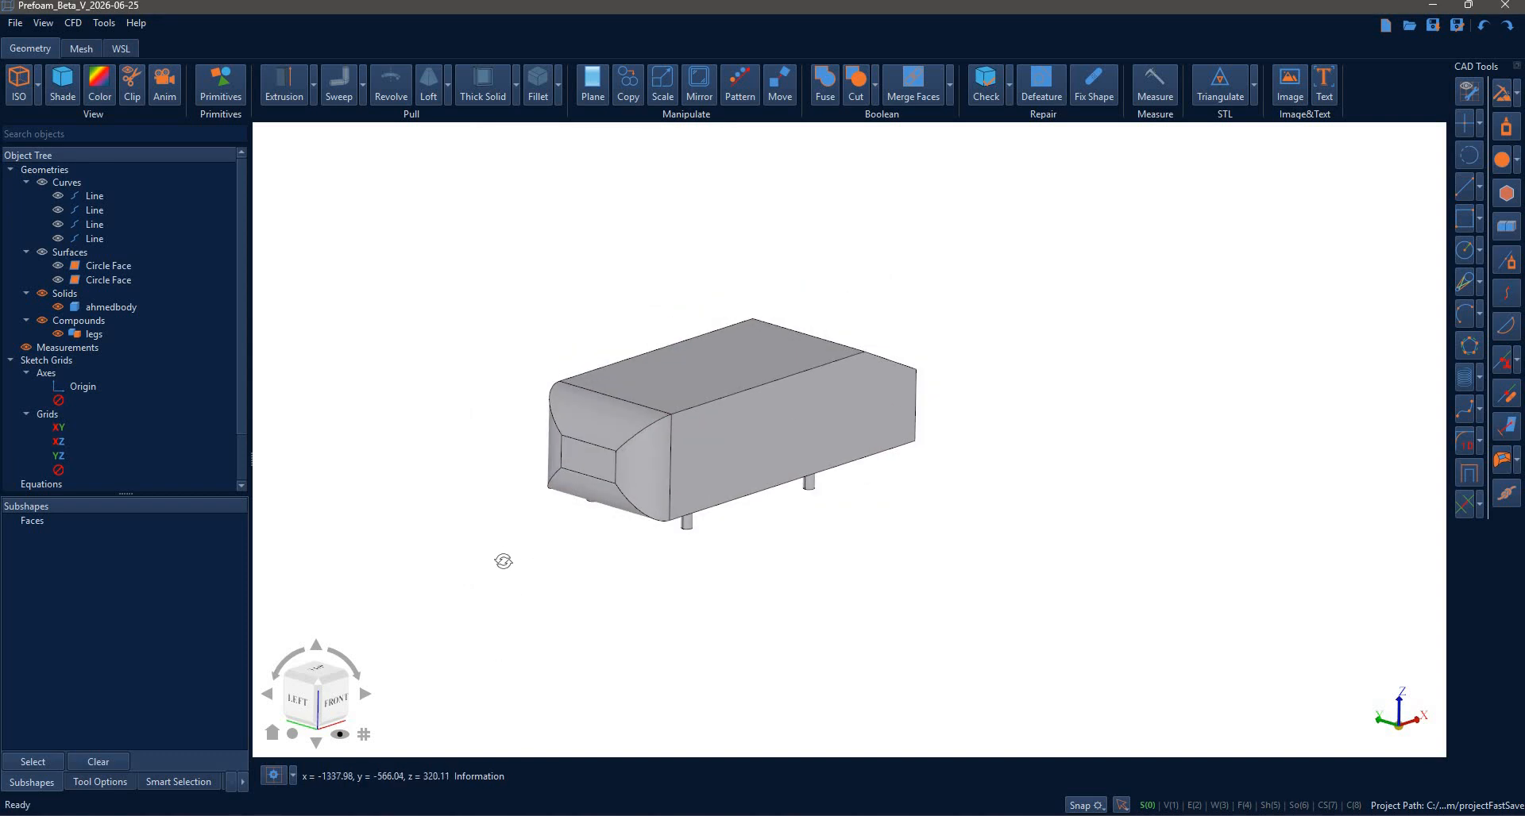
middle_drag(503, 561, 374, 738)
middle_drag(354, 548, 400, 531)
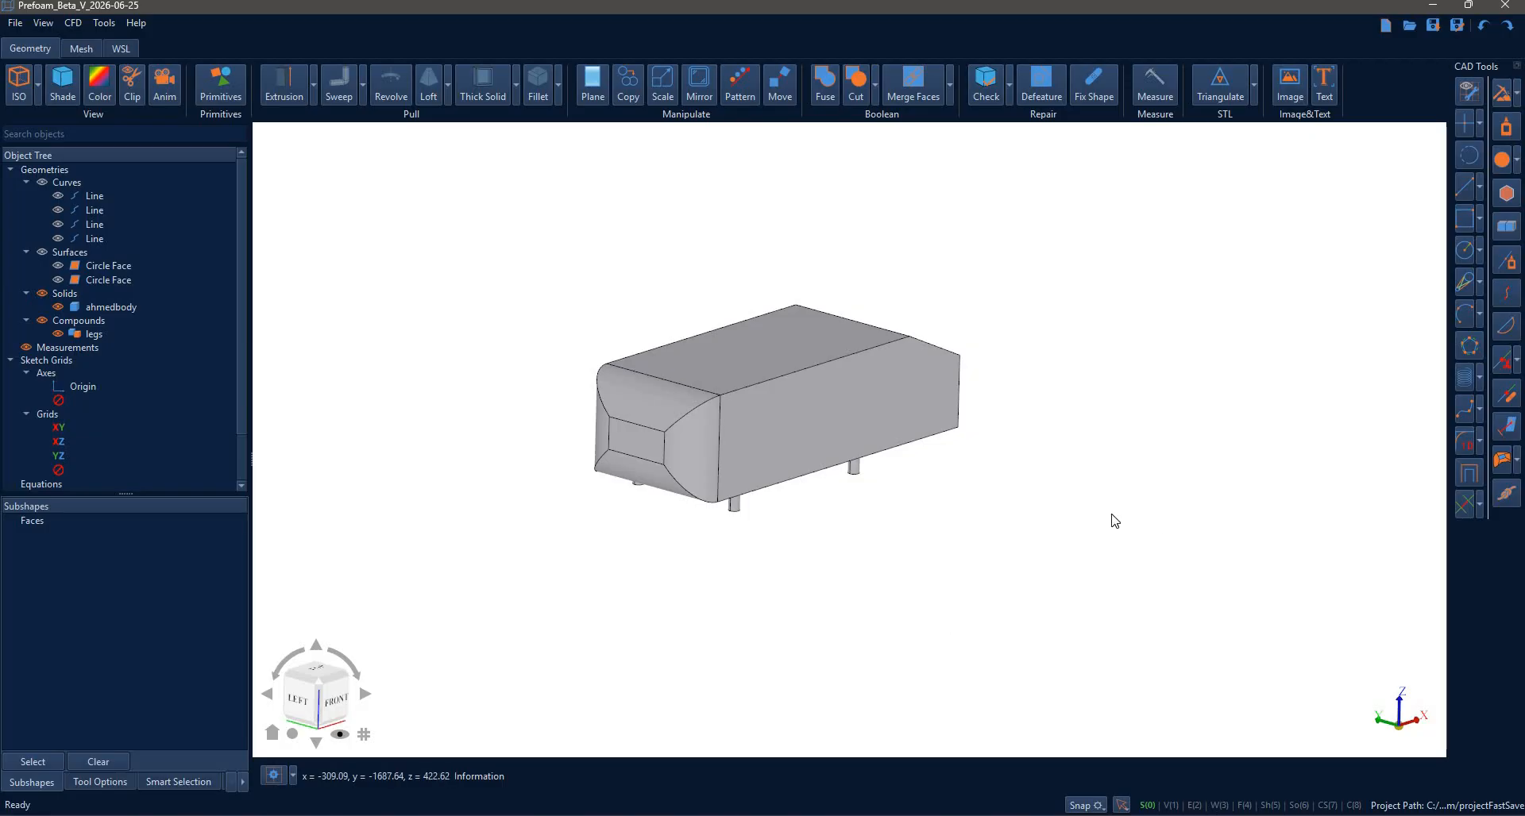
middle_drag(1087, 382, 596, 625)
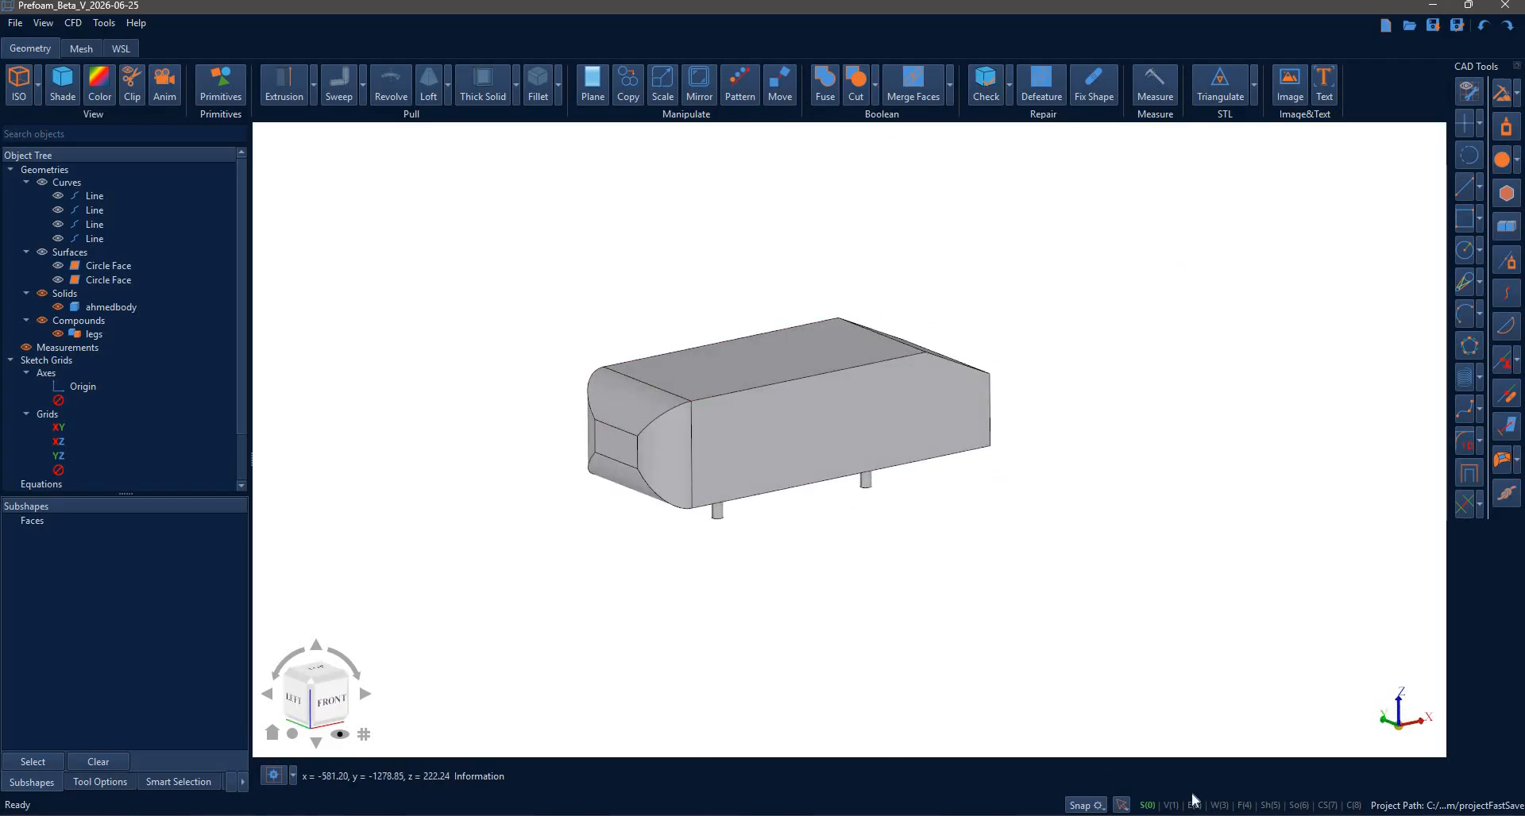
click(1271, 790)
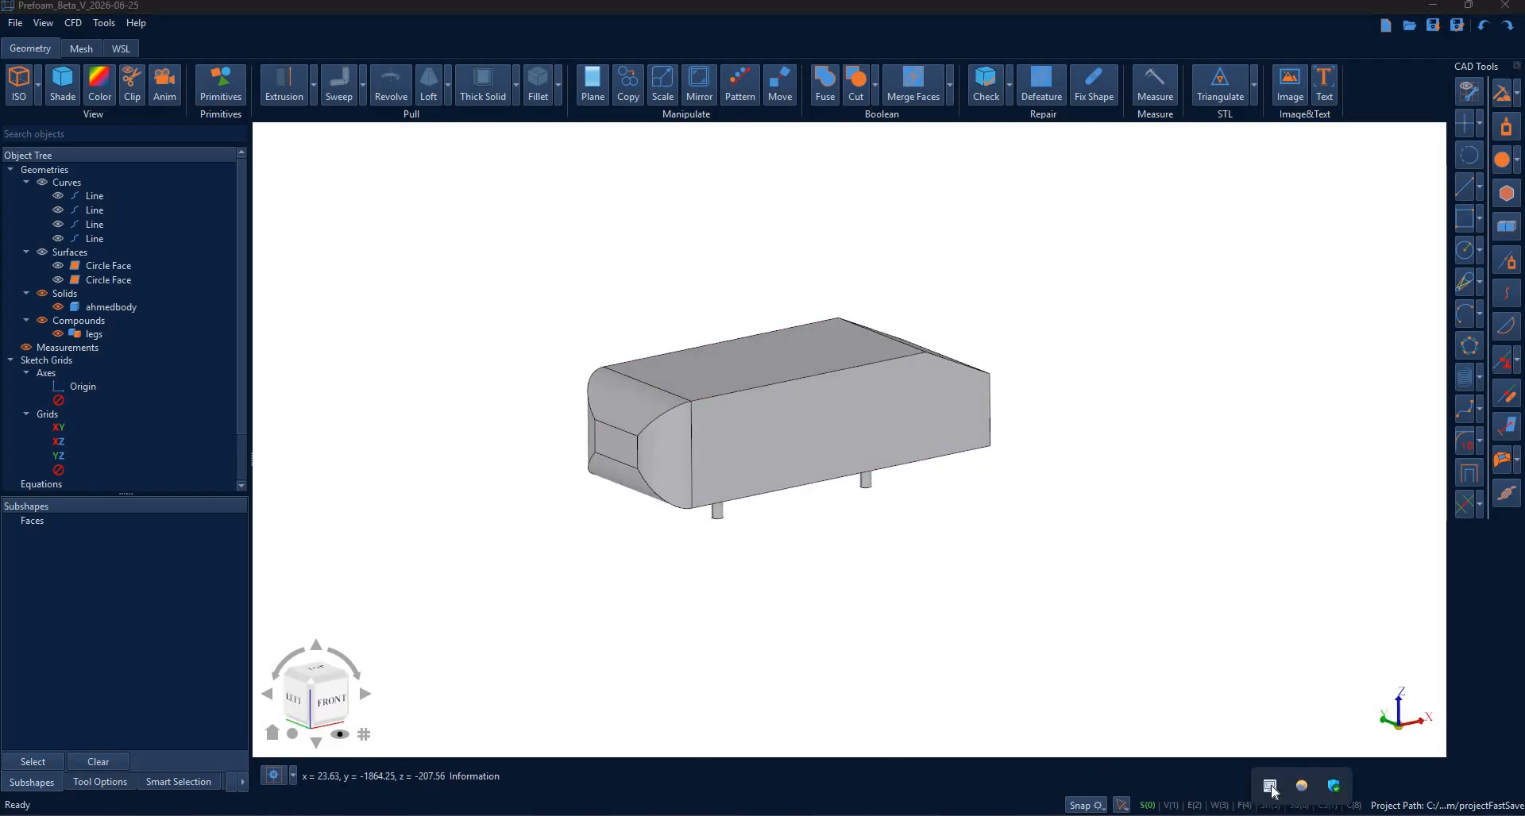